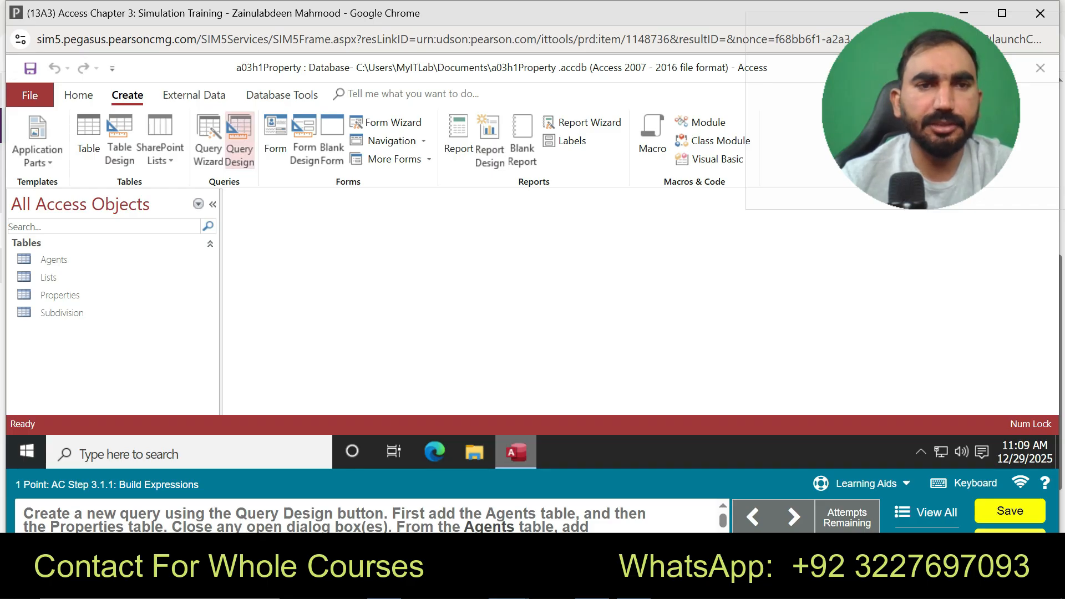
# Step: Create a new query in Design view containing the Agents table and the Properties table
pyautogui.click(240, 141)
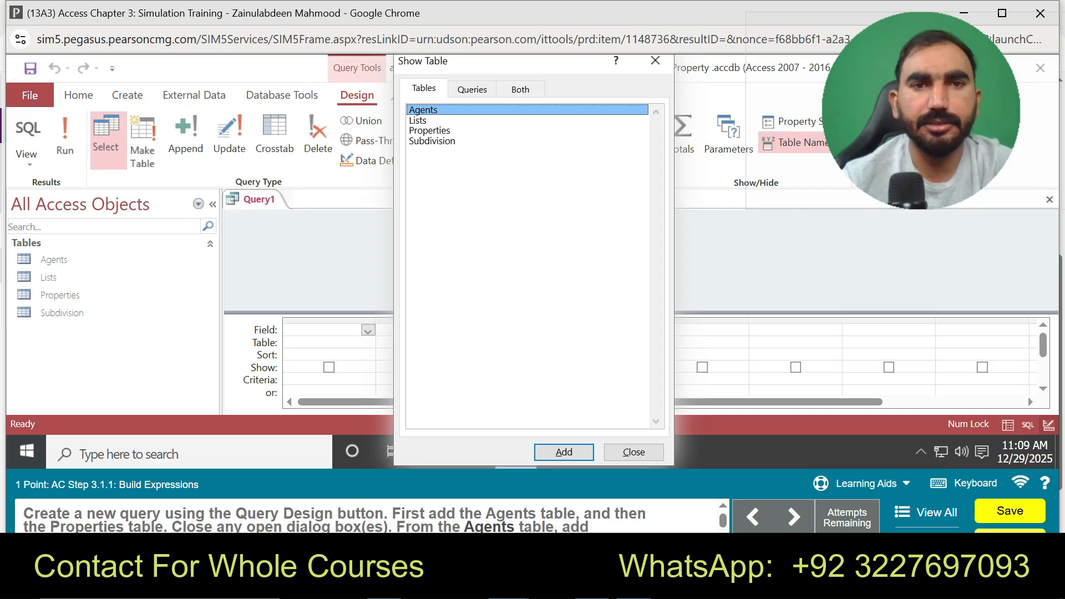
pyautogui.press('Return')
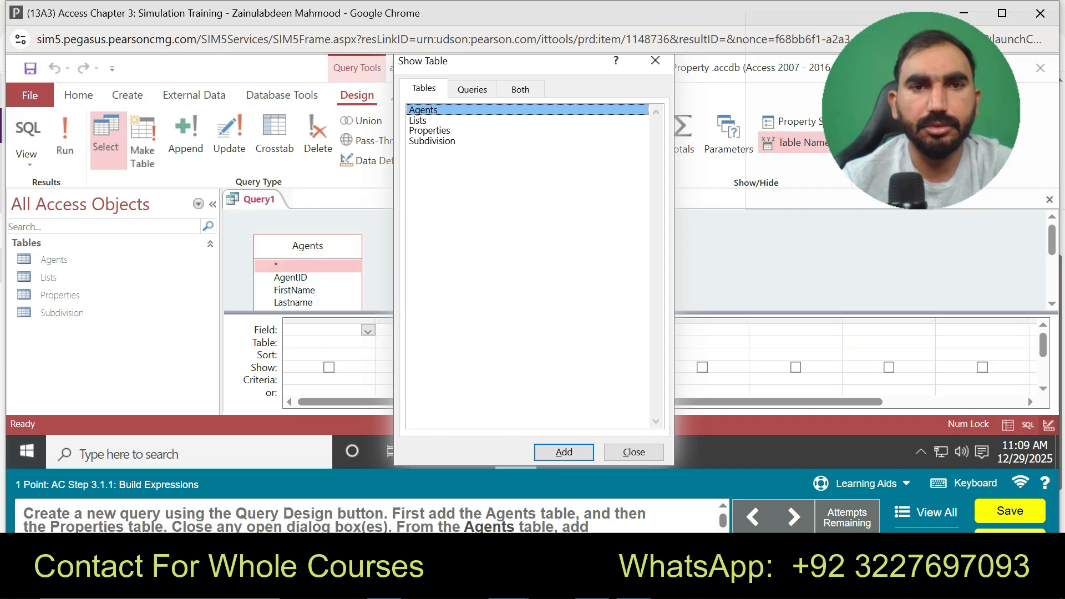
pyautogui.doubleClick(429, 131)
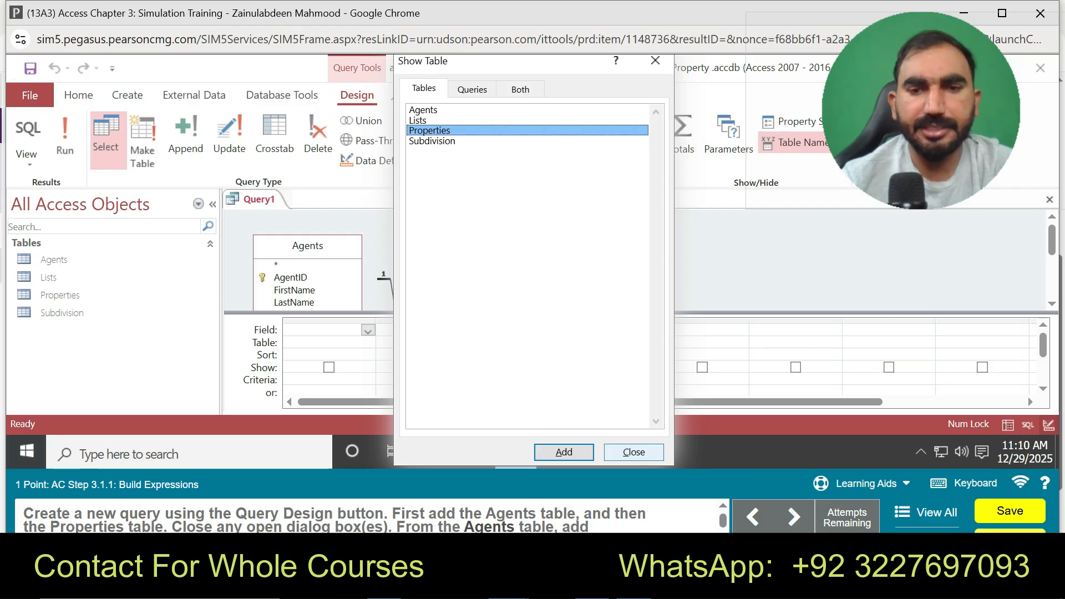
pyautogui.click(633, 452)
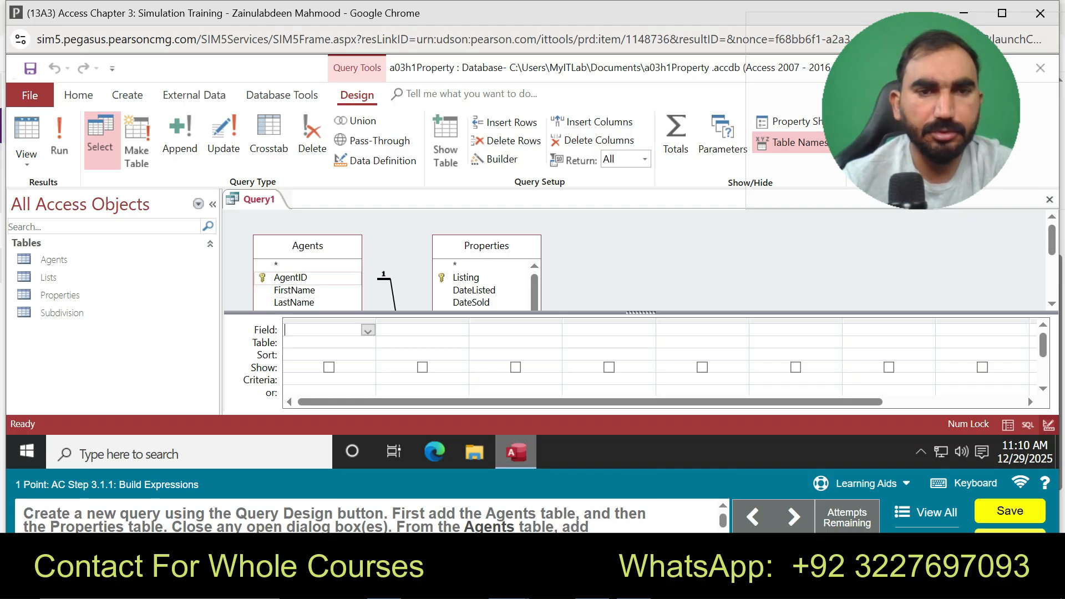
# Step: Add FirstName and LastName from Agents plus ListPrice, SqFeet and Sold from Properties to the query design grid, in that order
pyautogui.doubleClick(294, 290)
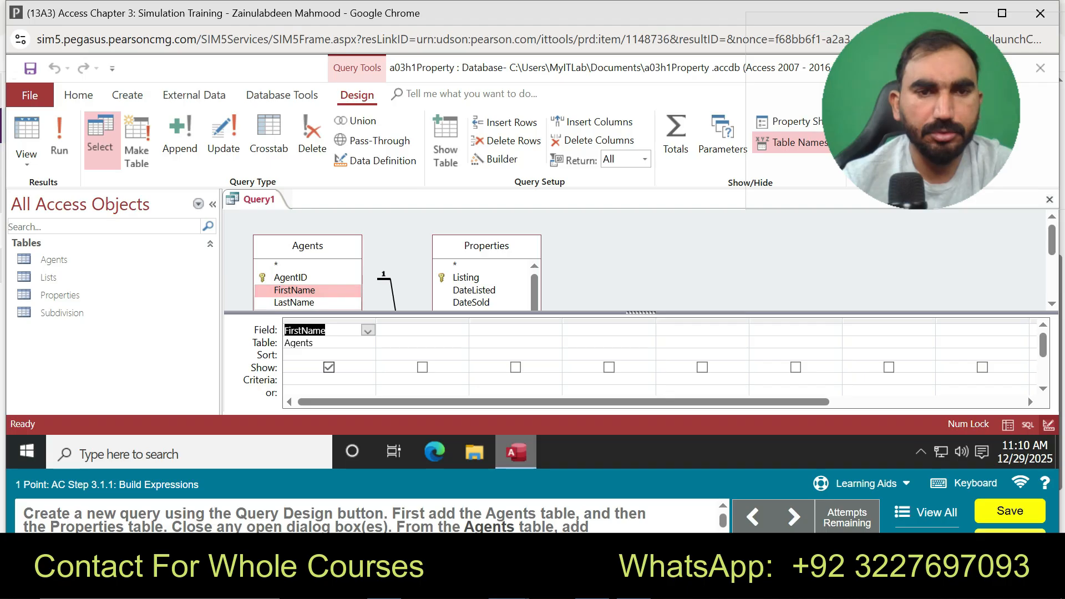
pyautogui.doubleClick(294, 303)
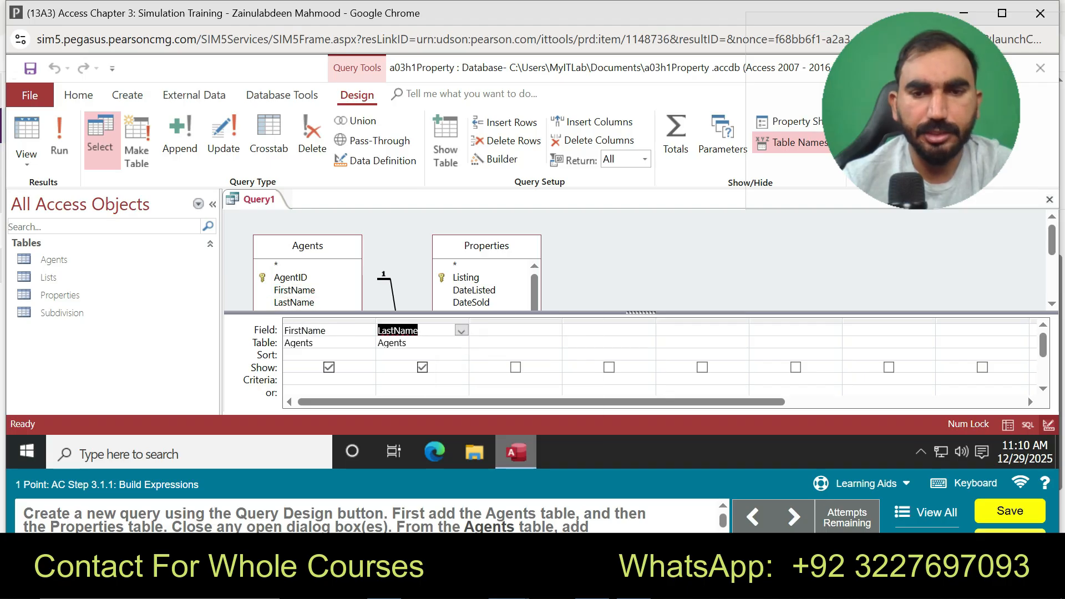
pyautogui.click(366, 517)
pyautogui.scroll(-3, 366, 517)
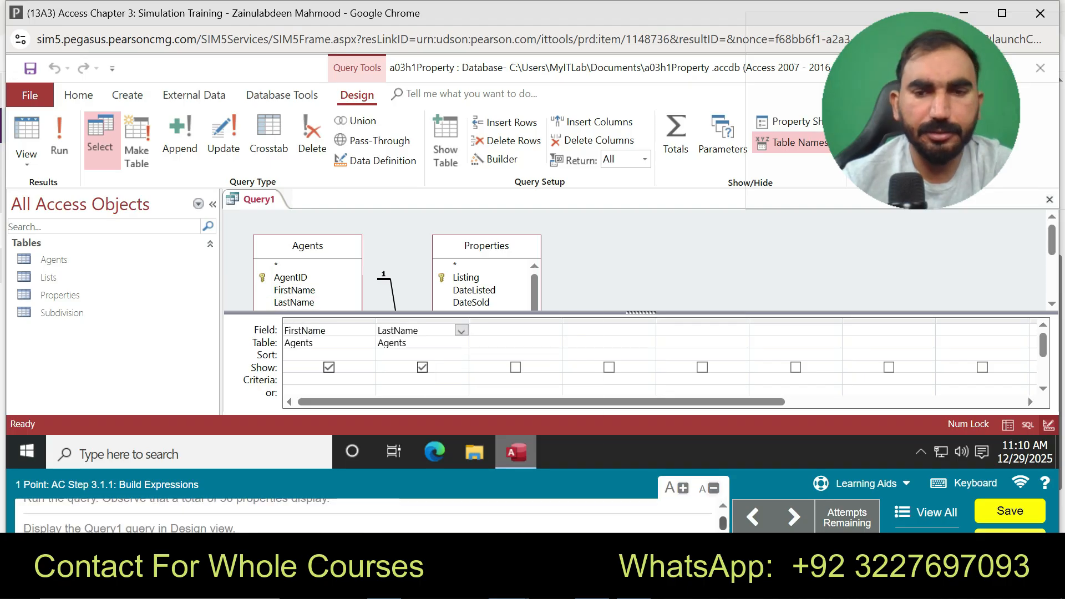
pyautogui.scroll(3, 366, 517)
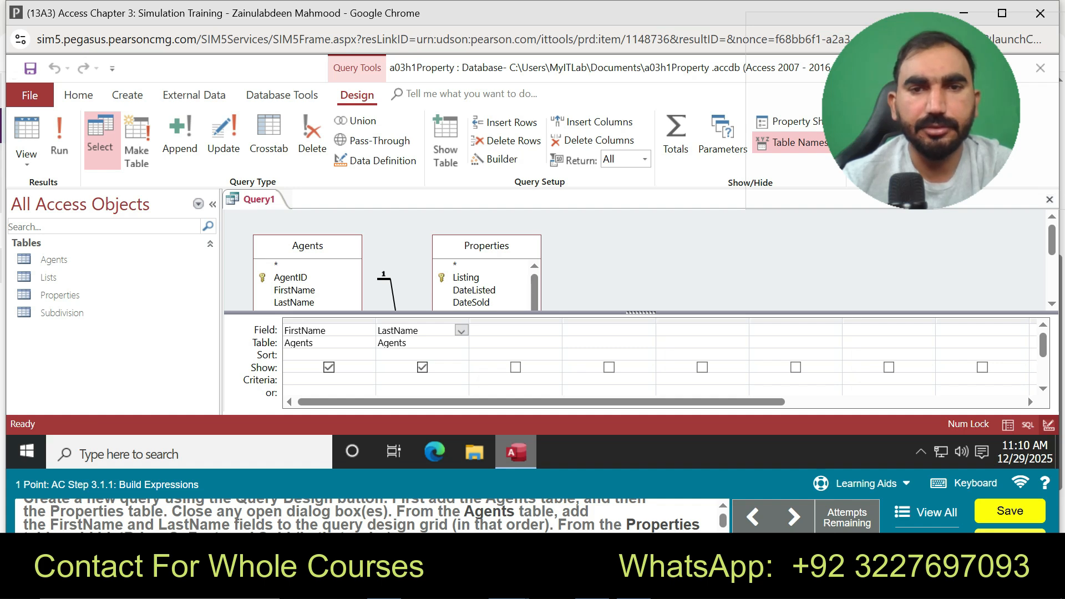
pyautogui.scroll(-1, 638, 260)
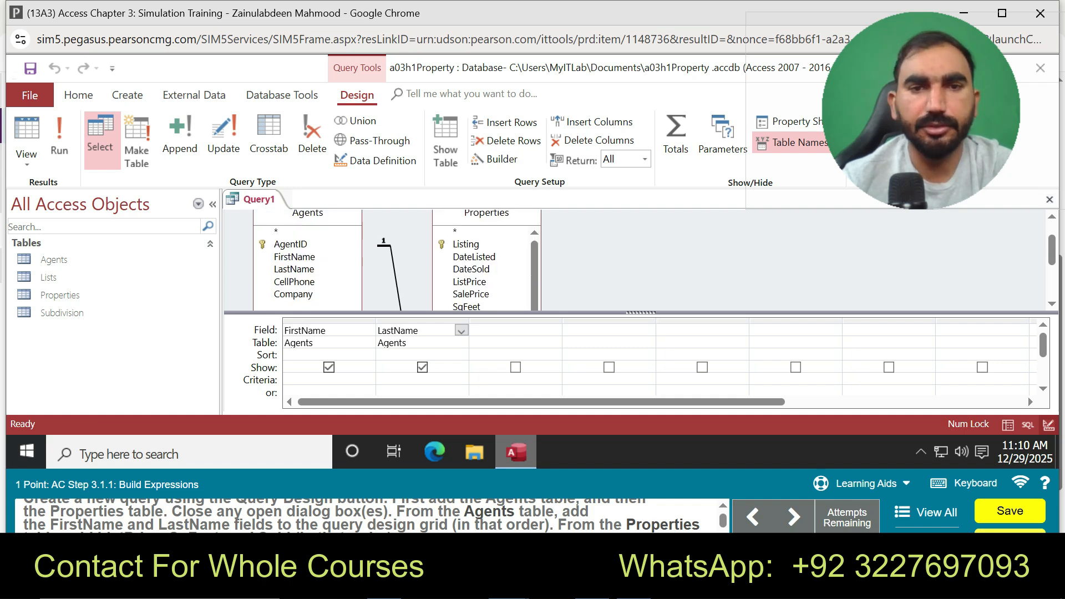
pyautogui.doubleClick(469, 282)
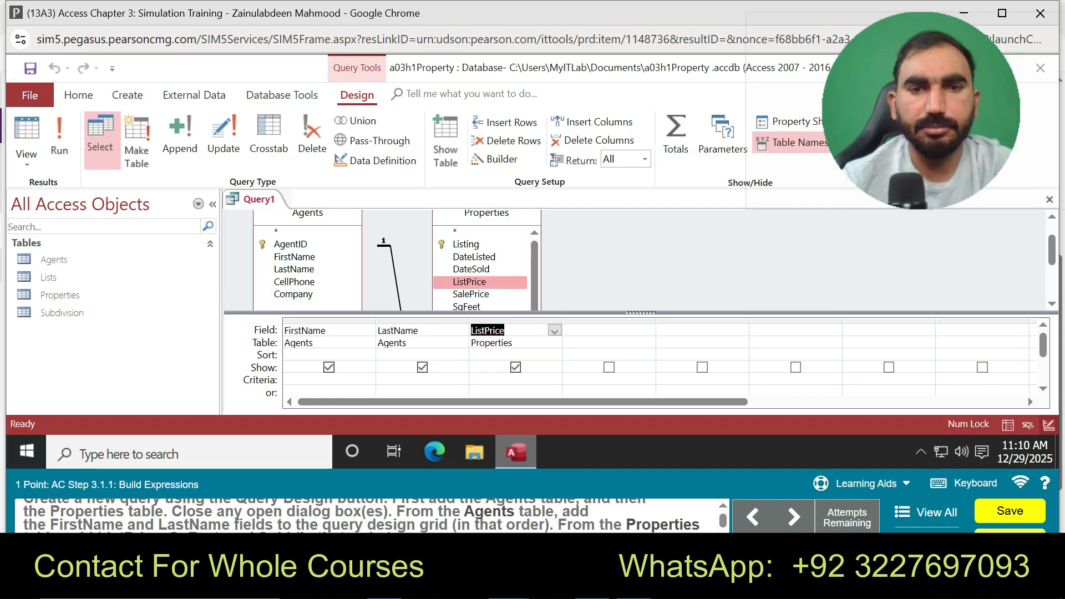
pyautogui.scroll(-1, 463, 279)
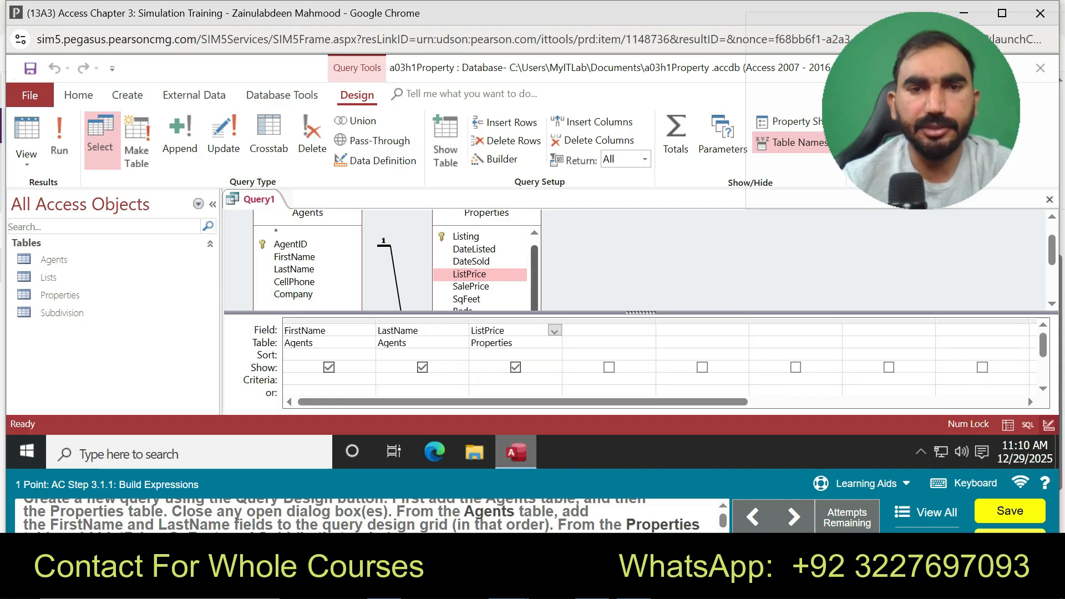
pyautogui.doubleClick(466, 266)
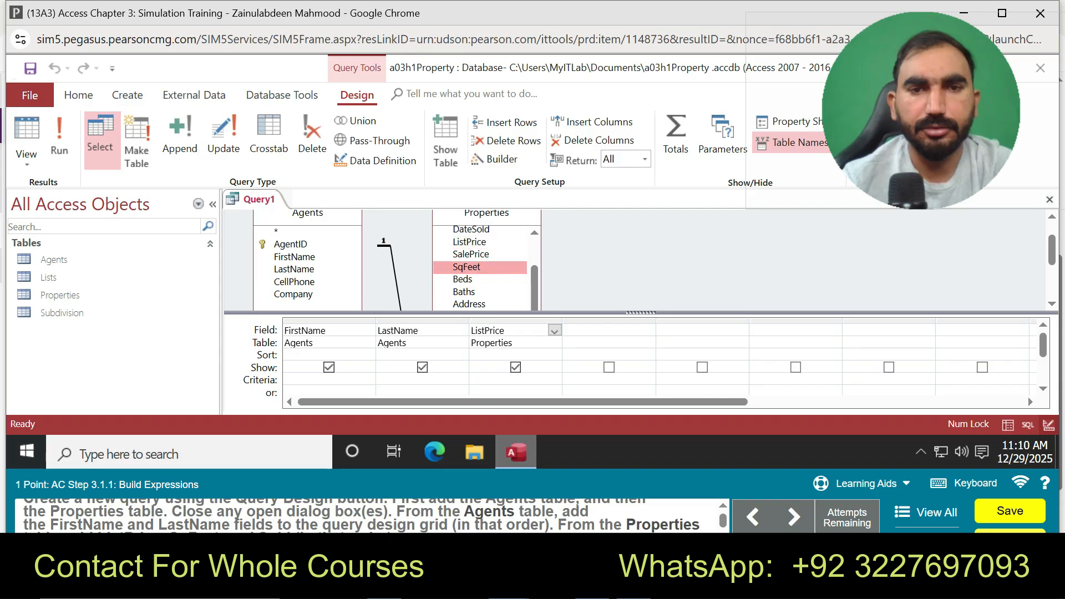
pyautogui.scroll(-1, 480, 268)
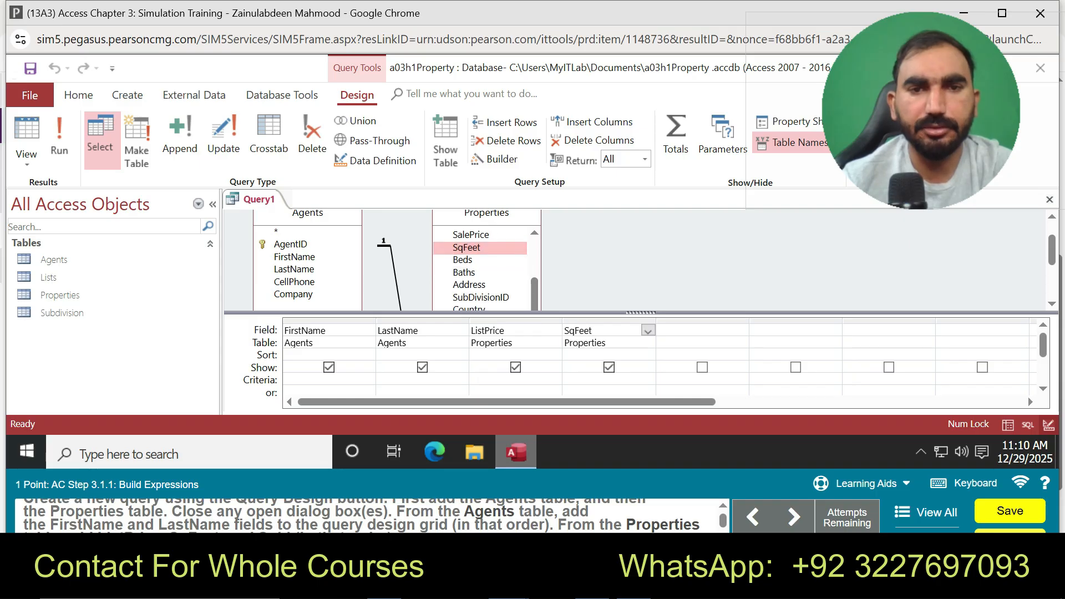
pyautogui.scroll(-3, 479, 261)
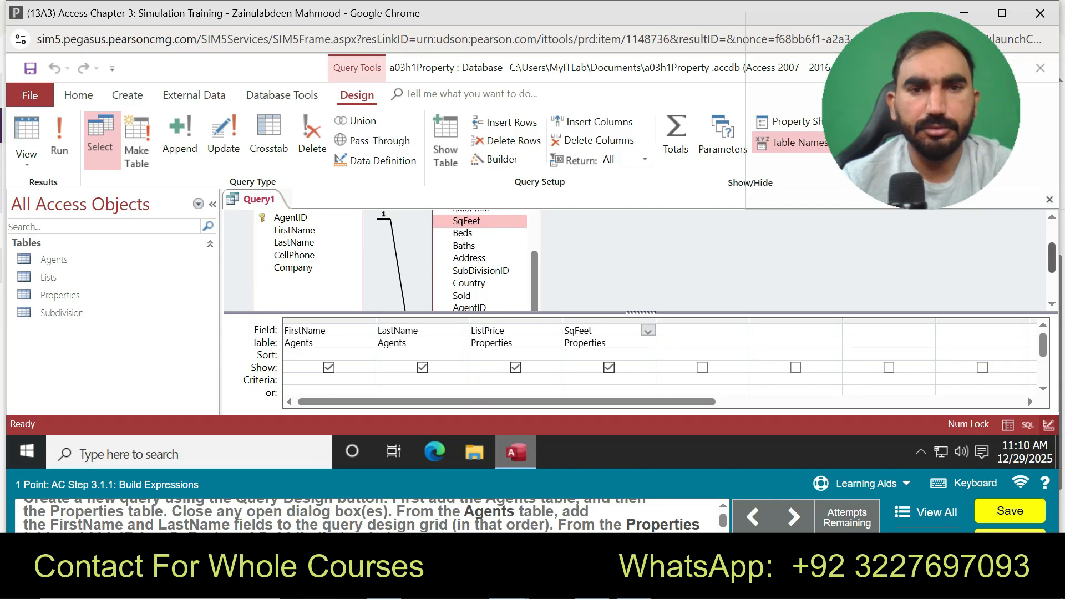
pyautogui.doubleClick(462, 274)
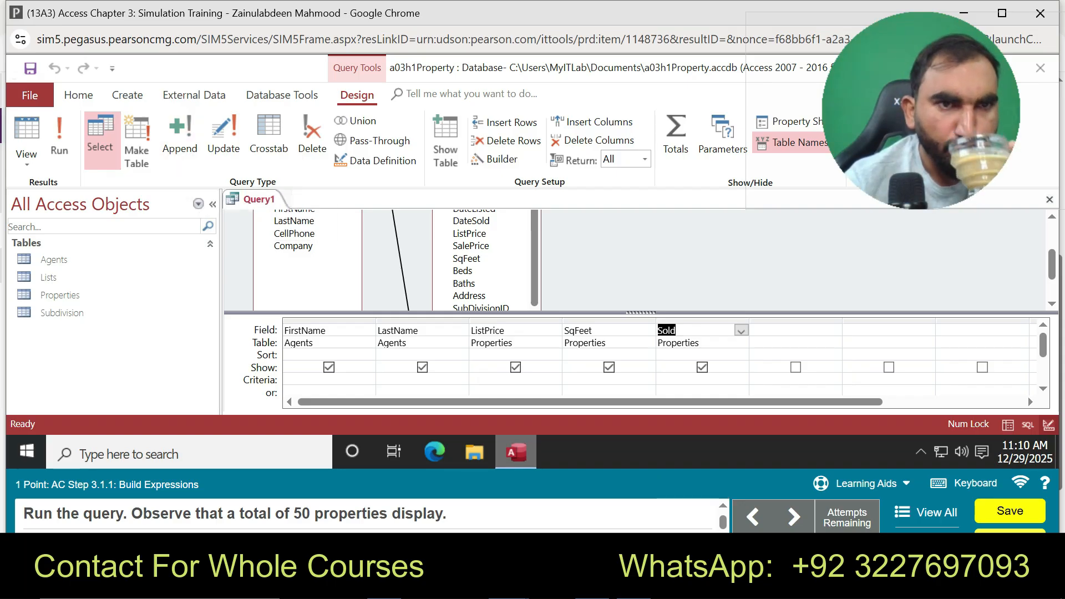
# Step: Run the Query1 query and return it to Design view
pyautogui.click(59, 138)
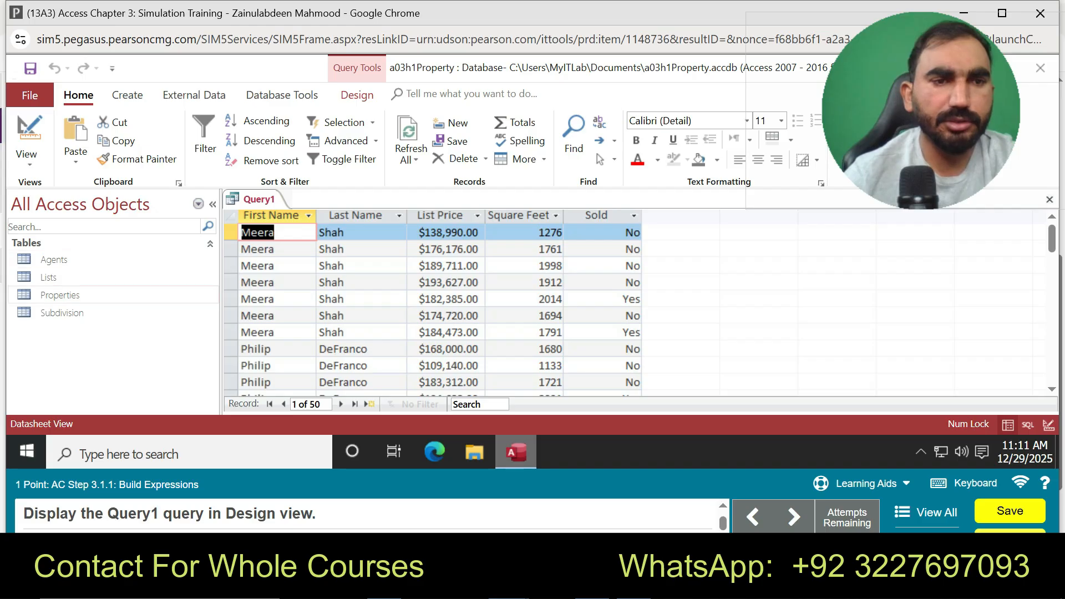
pyautogui.rightClick(259, 199)
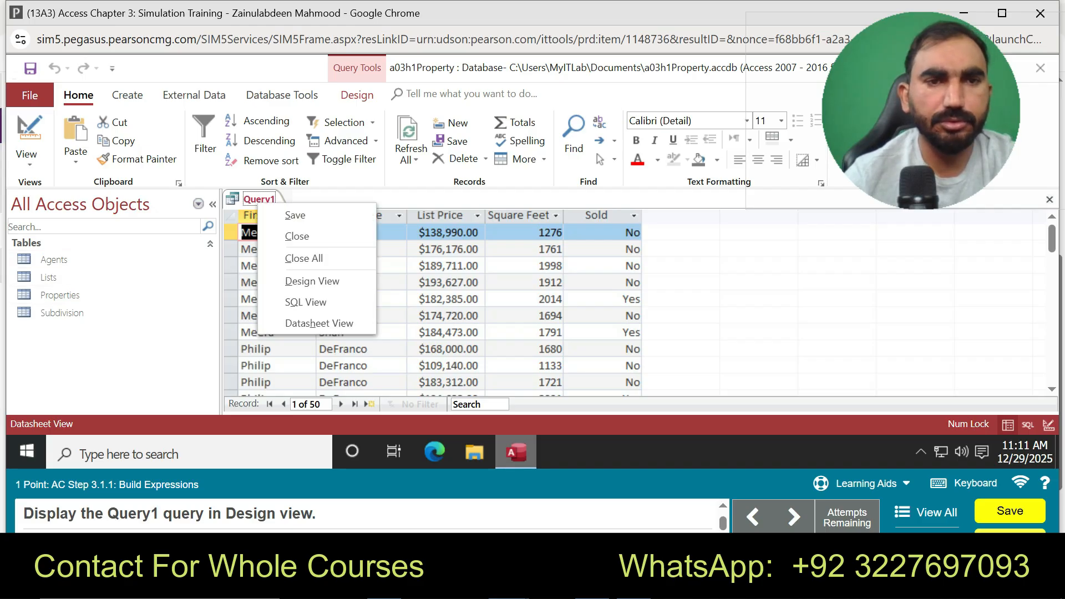
pyautogui.click(308, 281)
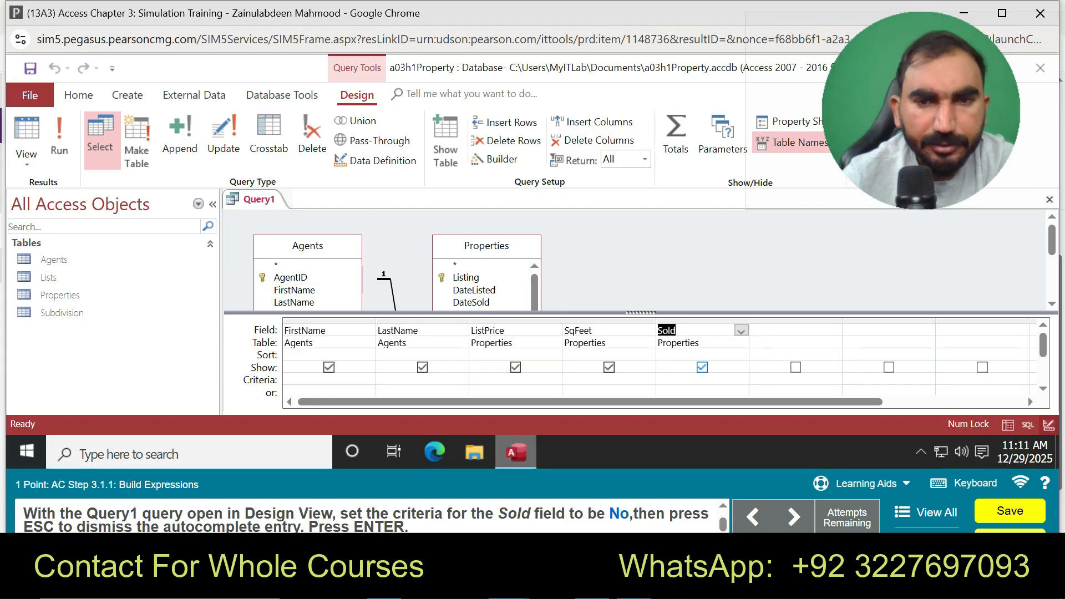
# Step: Set the criteria of the Sold field to "No" in the query design grid
pyautogui.click(700, 380)
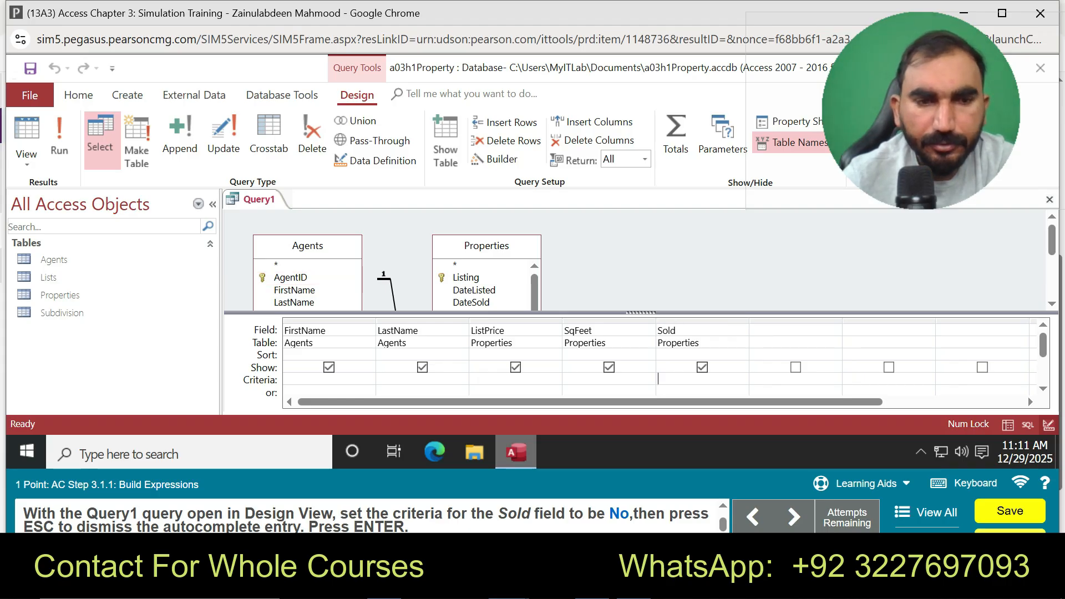
pyautogui.write('"No"')
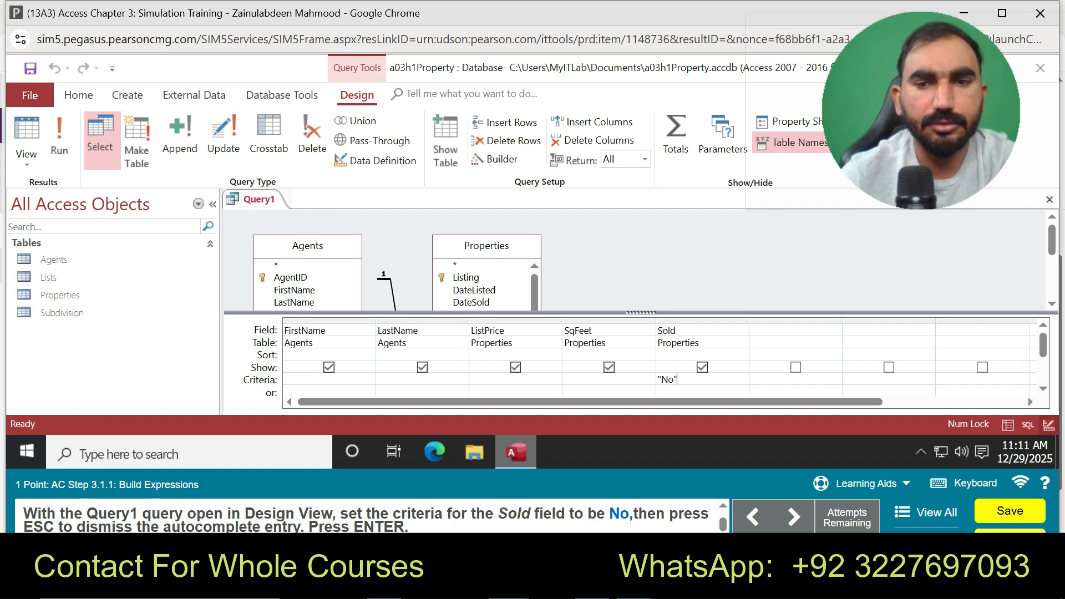
pyautogui.press('Escape')
pyautogui.press('Return')
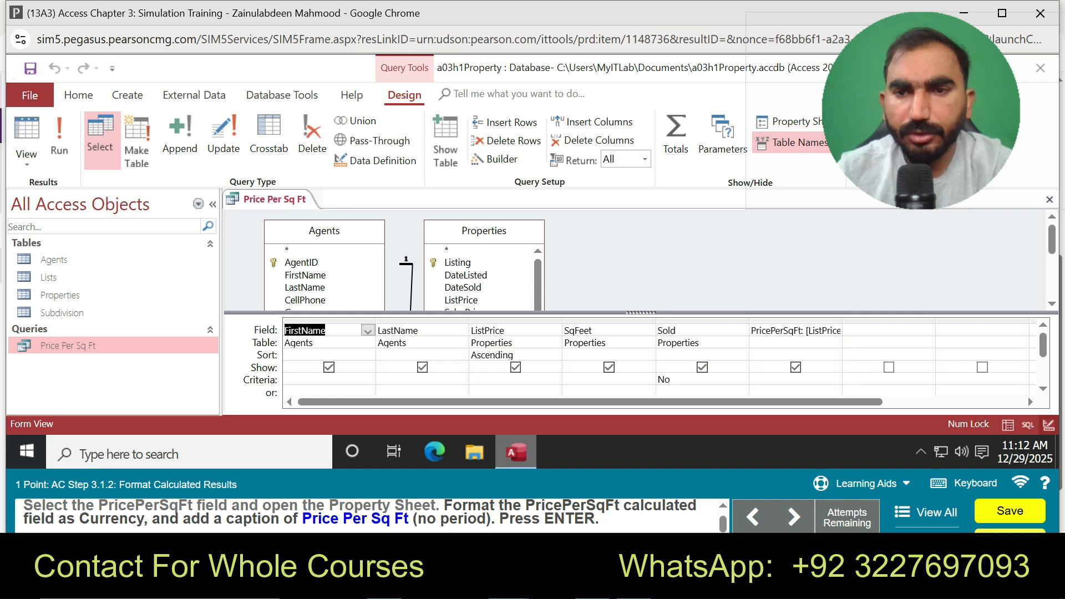
pyautogui.click(794, 331)
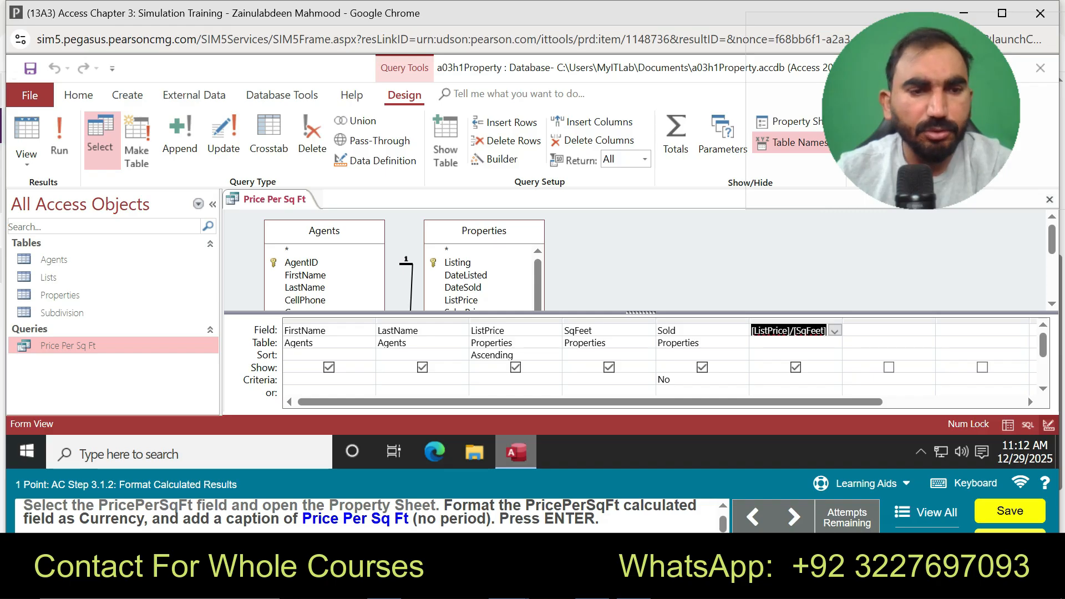
pyautogui.click(834, 330)
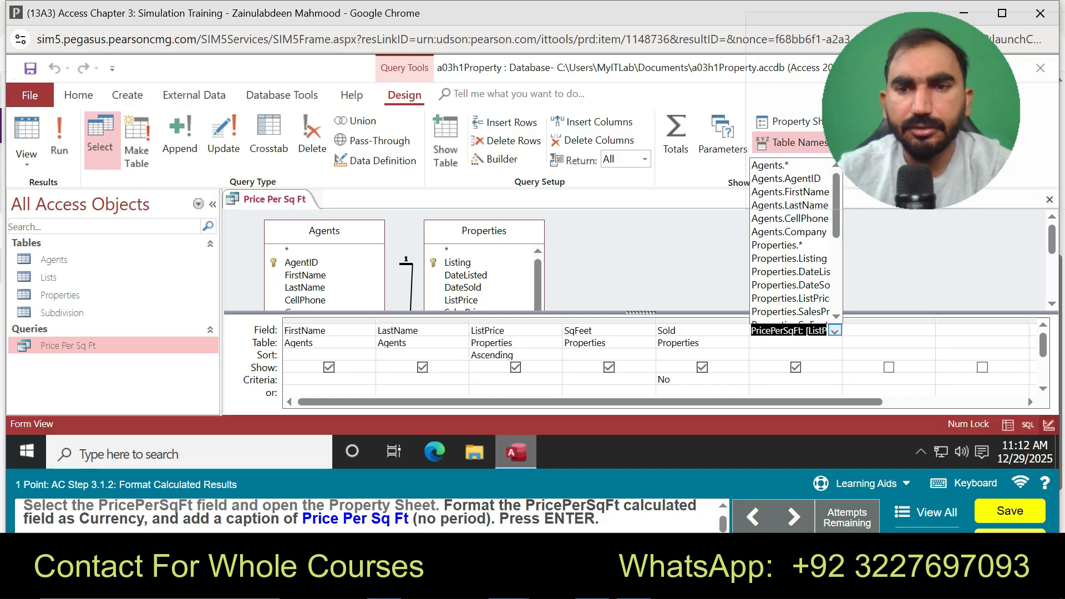
pyautogui.moveTo(836, 206)
pyautogui.mouseDown()
pyautogui.moveTo(836, 277)
pyautogui.moveTo(836, 206)
pyautogui.mouseUp()
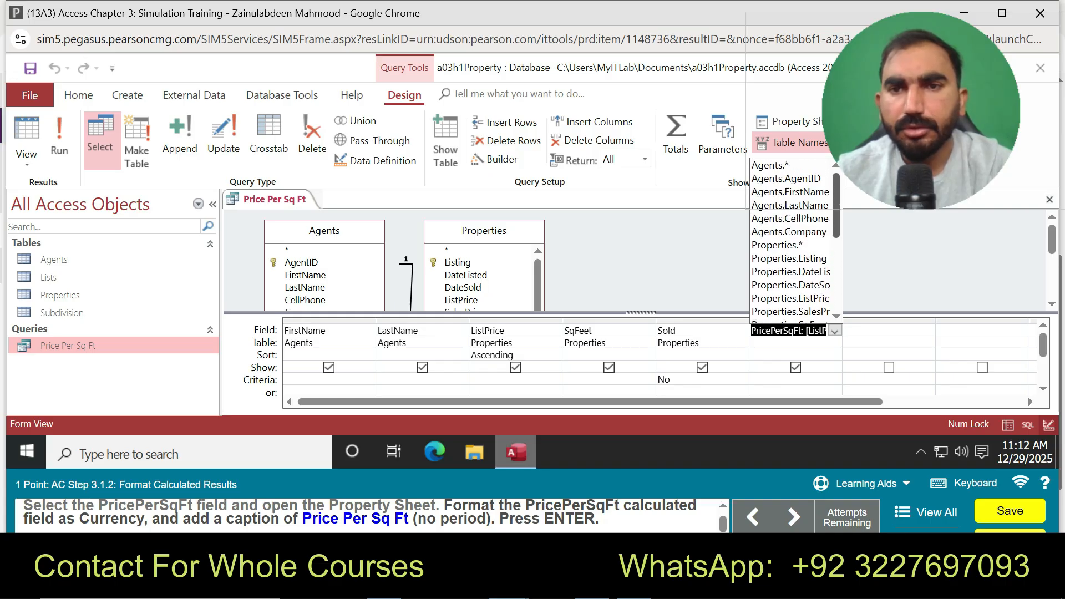
pyautogui.moveTo(920, 117); pyautogui.dragTo(934, 356)
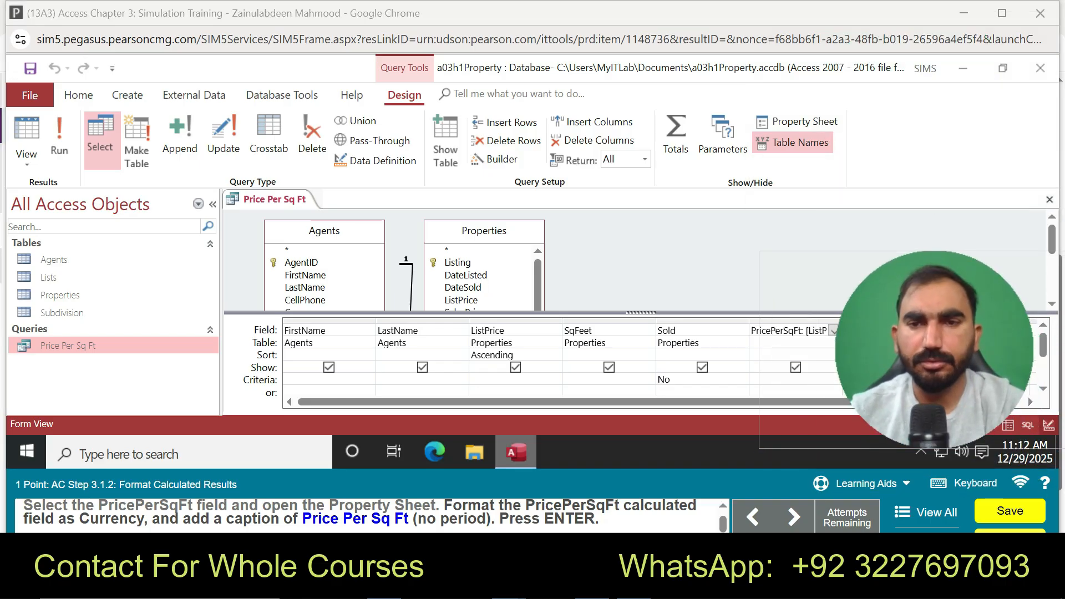
# Step: Replace the PricePerSqFt calculated field in the Price Per Sq Ft query's design grid with Properties.*
pyautogui.click(768, 330)
pyautogui.doubleClick(774, 331)
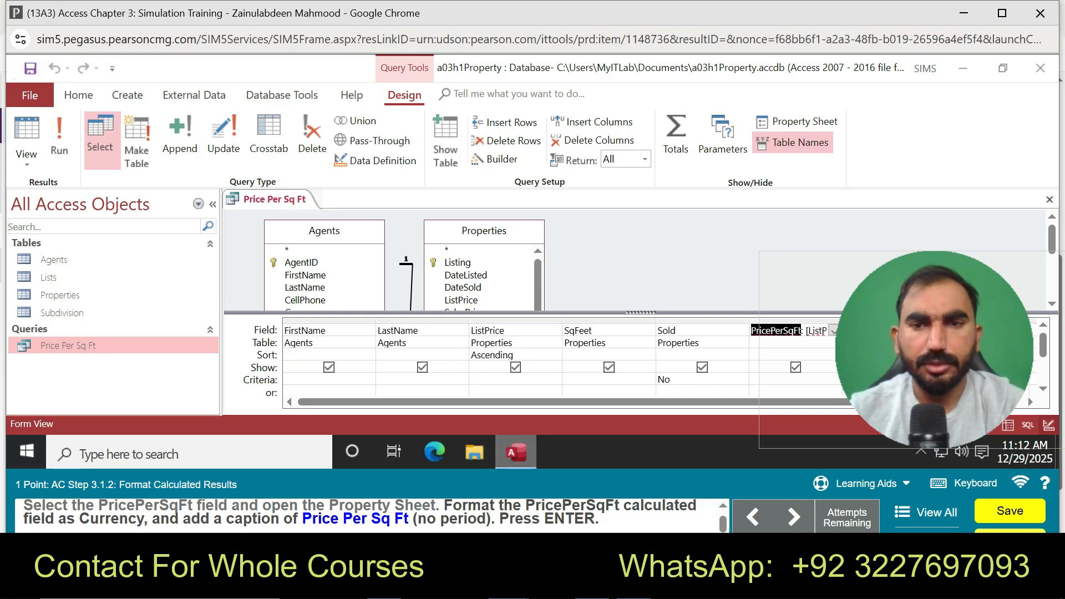
pyautogui.moveTo(934, 350); pyautogui.dragTo(915, 112)
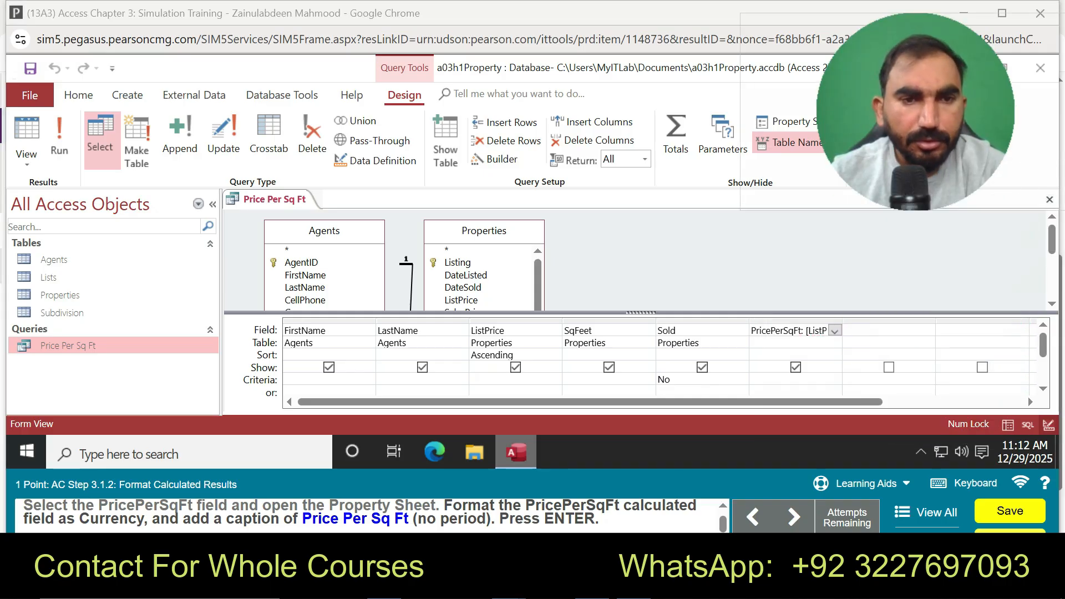
pyautogui.scroll(-1, 660, 357)
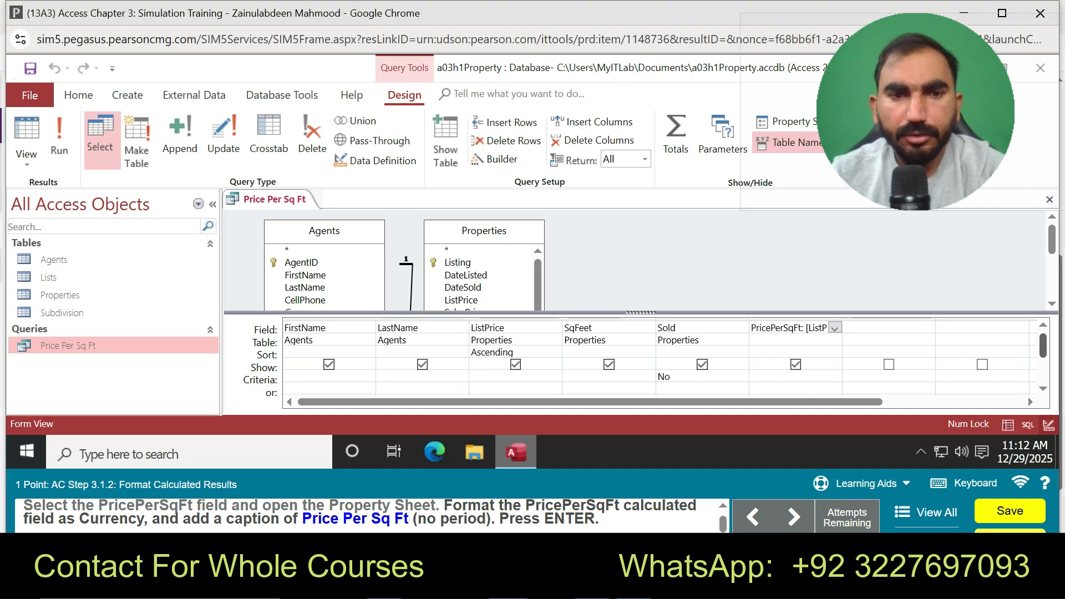
pyautogui.scroll(-1, 660, 357)
pyautogui.scroll(2, 660, 358)
pyautogui.scroll(1, 660, 358)
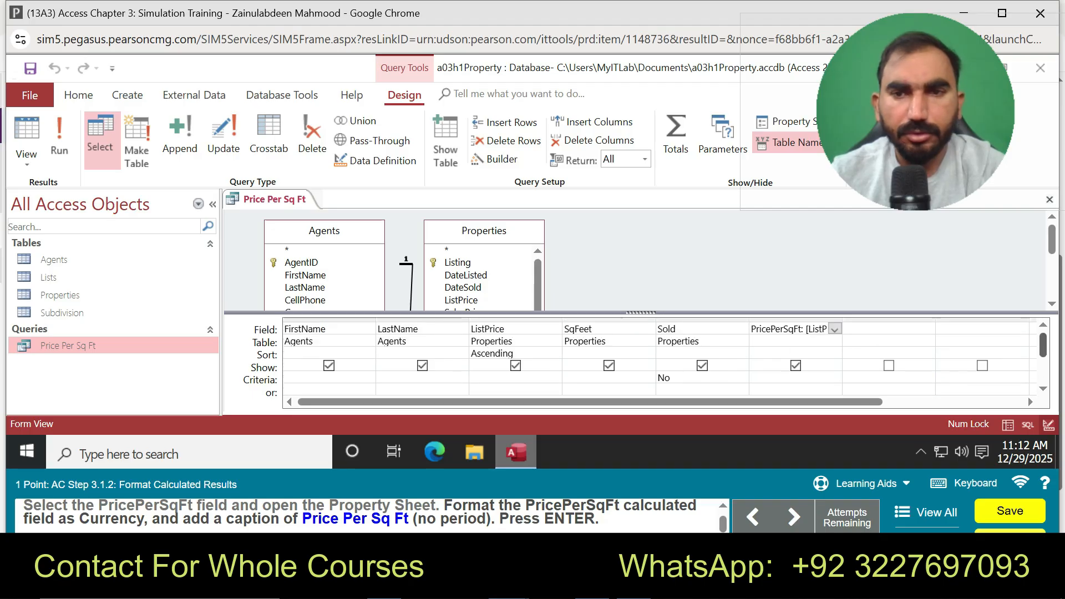
pyautogui.click(834, 330)
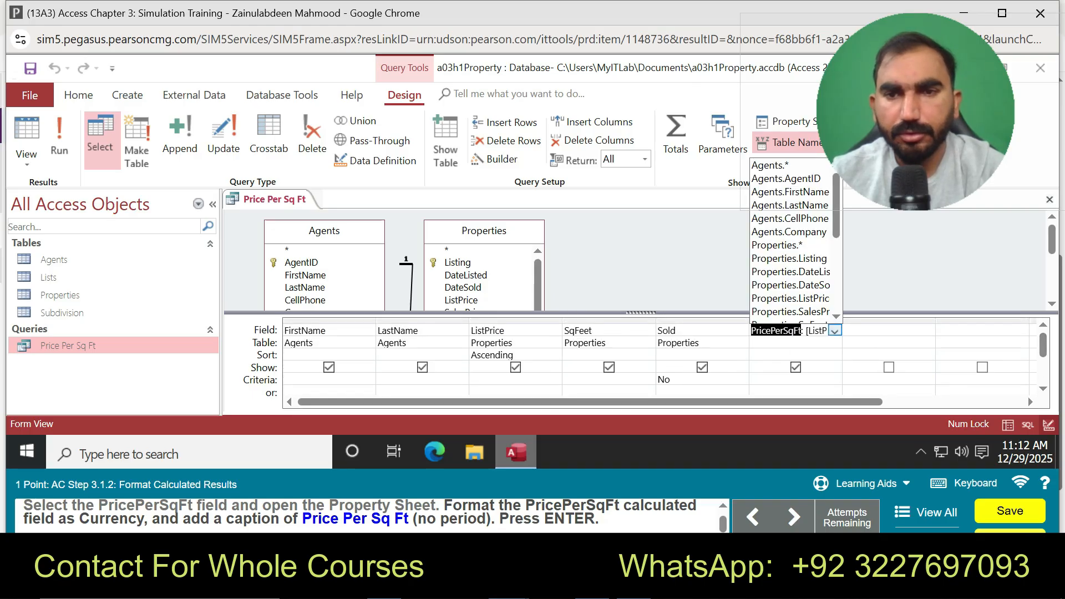
pyautogui.moveTo(836, 222); pyautogui.dragTo(835, 232)
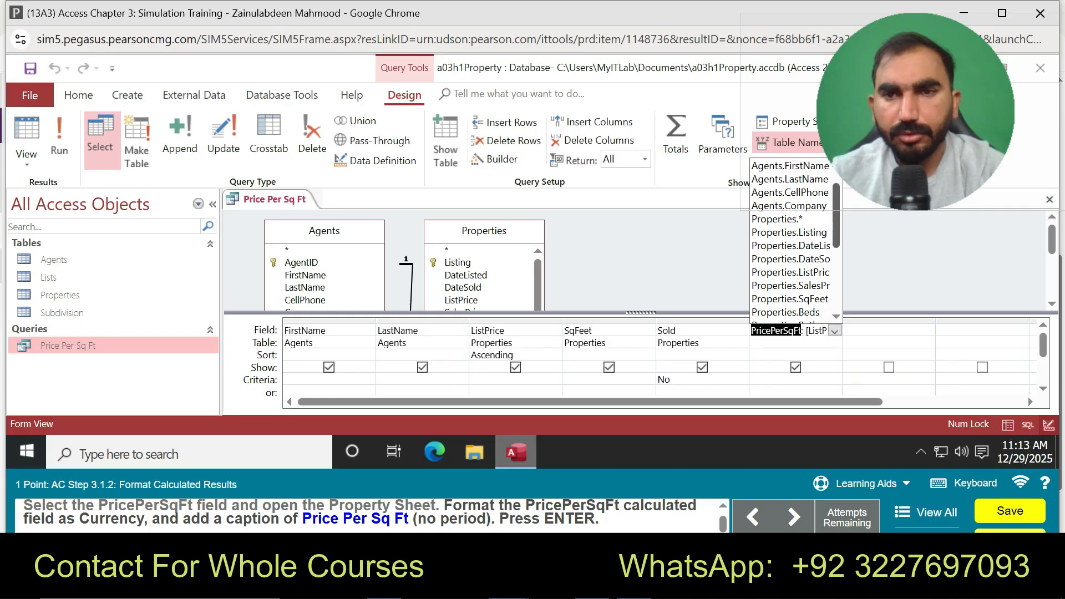
pyautogui.click(776, 218)
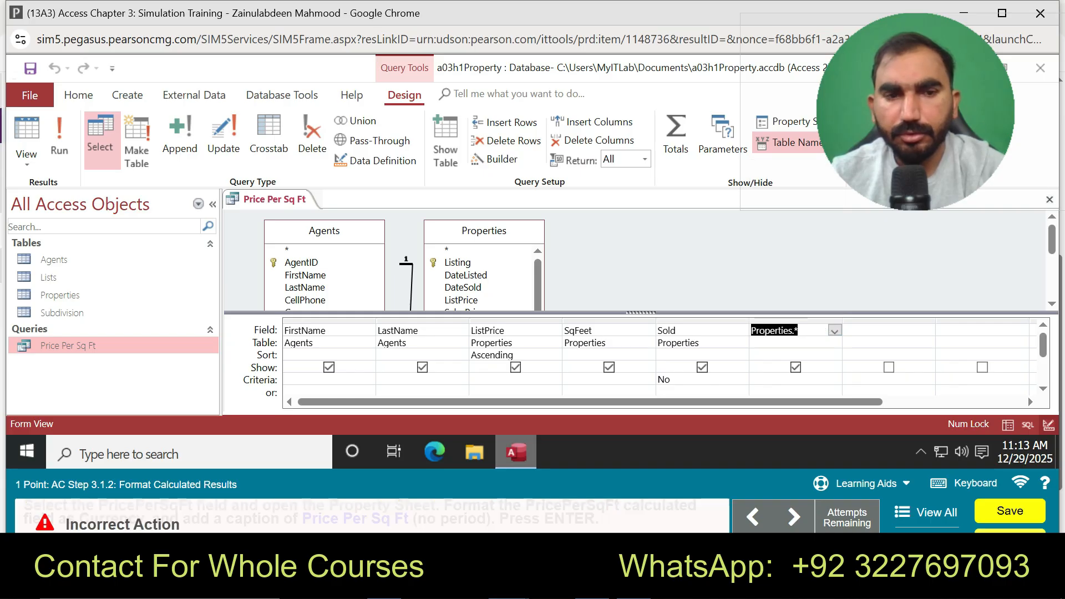
pyautogui.click(835, 330)
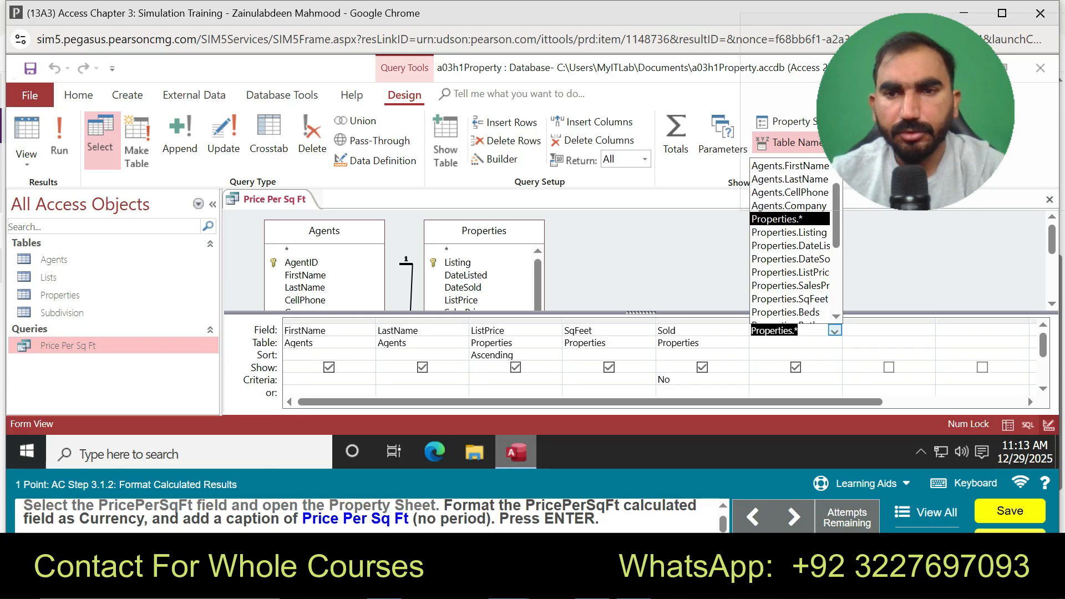
pyautogui.click(835, 330)
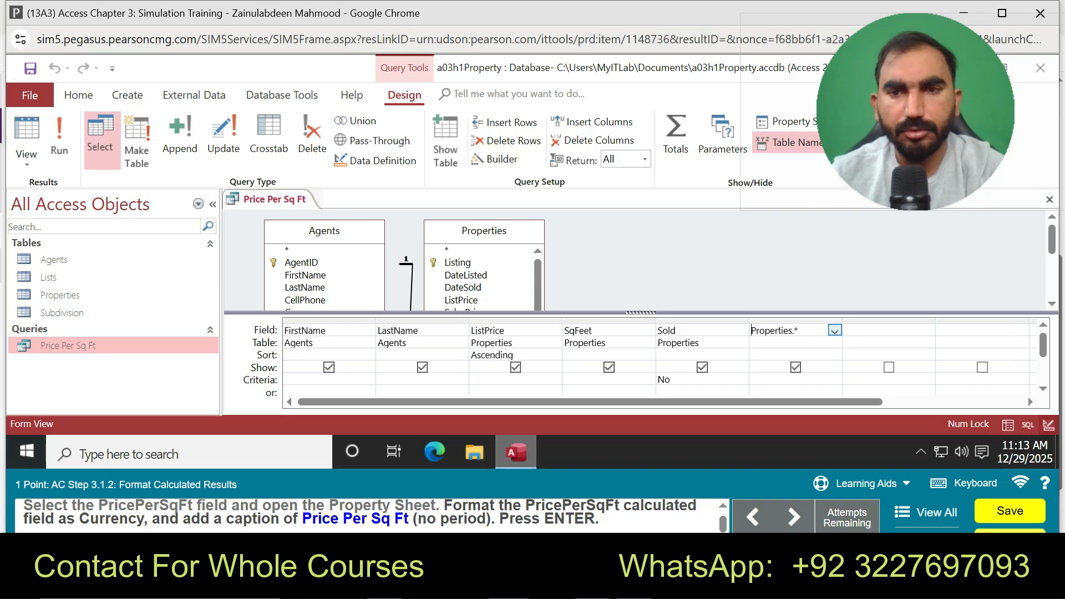
pyautogui.click(835, 330)
pyautogui.scroll(-4, 790, 244)
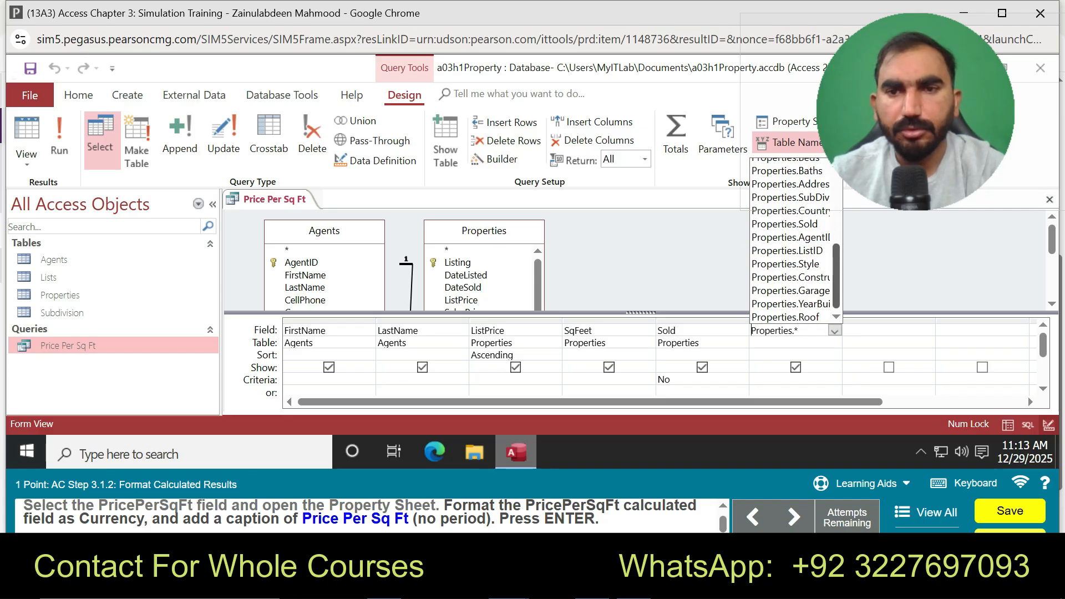
pyautogui.scroll(5, 790, 244)
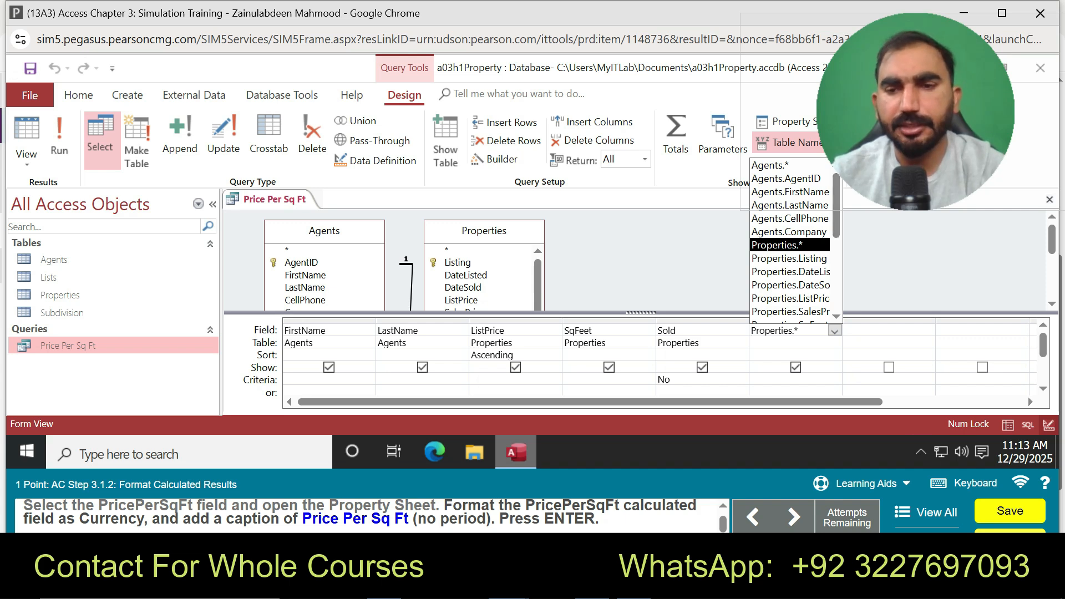
# Step: Start Practice mode for the current task and open the Property Sheet for the PricePerSqFt calculated field
pyautogui.click(859, 483)
pyautogui.click(862, 449)
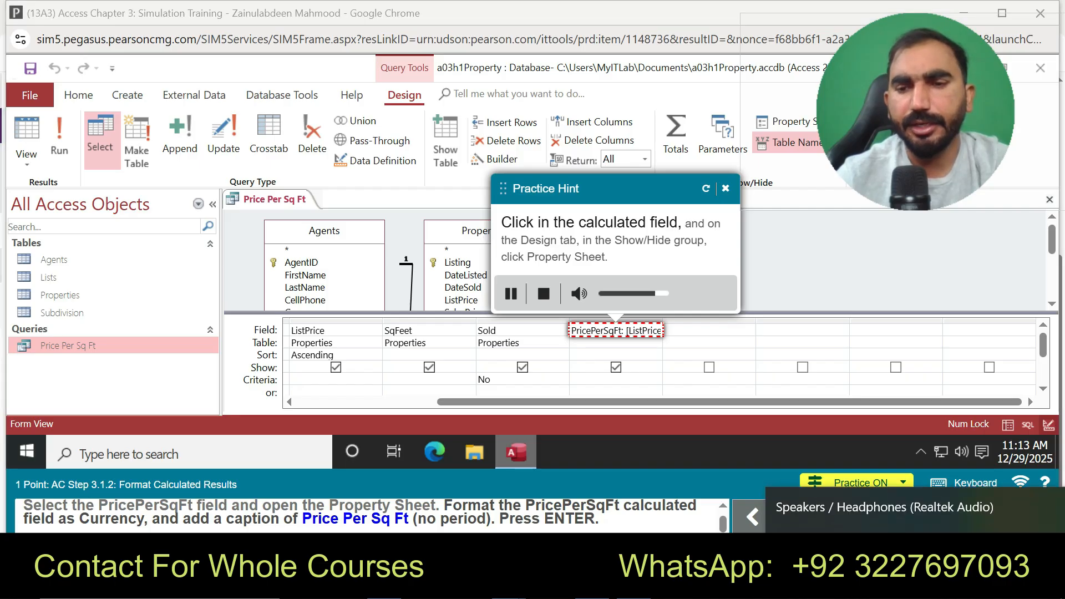
pyautogui.click(602, 331)
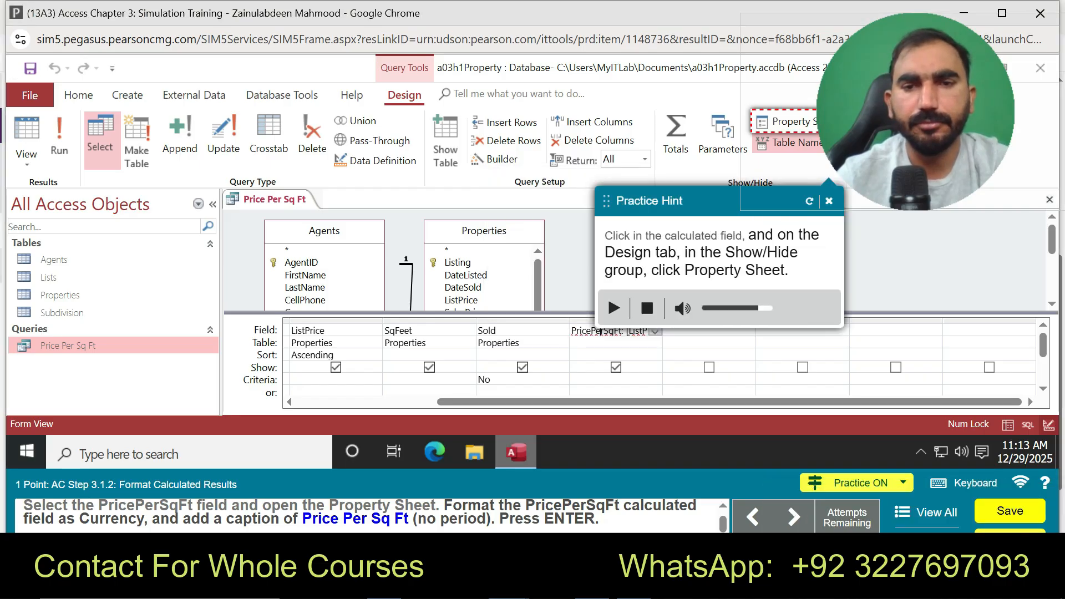
pyautogui.moveTo(572, 332); pyautogui.dragTo(660, 331)
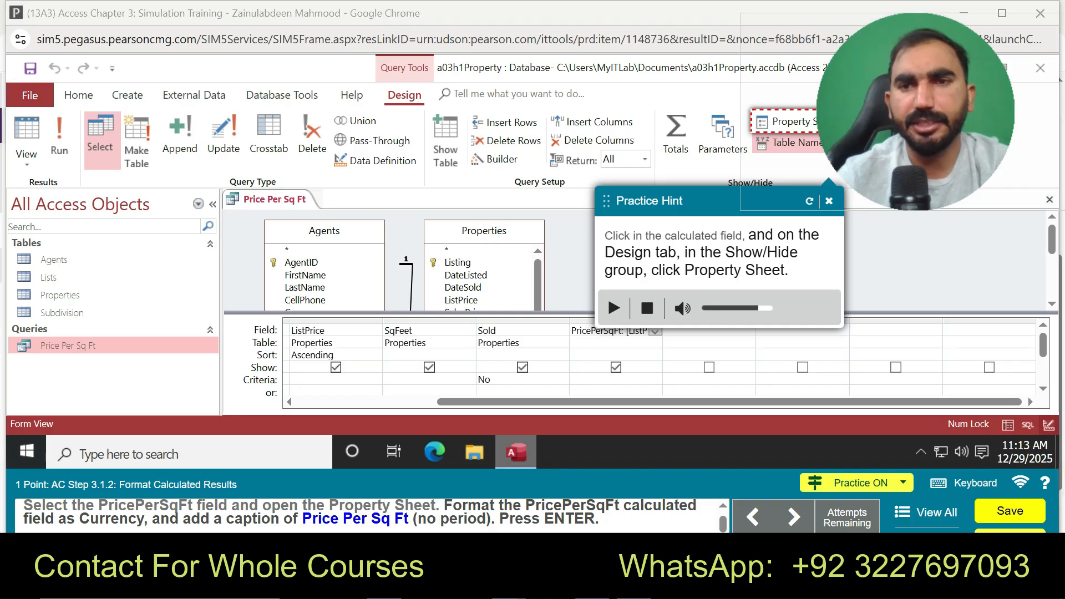
pyautogui.moveTo(915, 111); pyautogui.dragTo(145, 116)
pyautogui.click(797, 121)
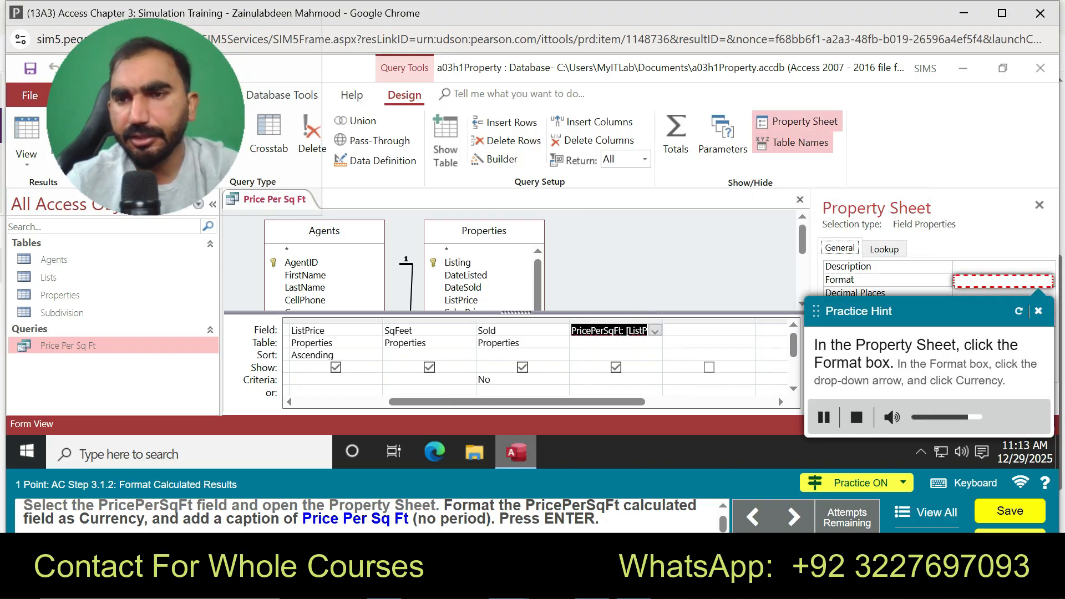
# Step: Set the PricePerSqFt field's format to Currency in Practice mode and close the practice
pyautogui.click(1002, 281)
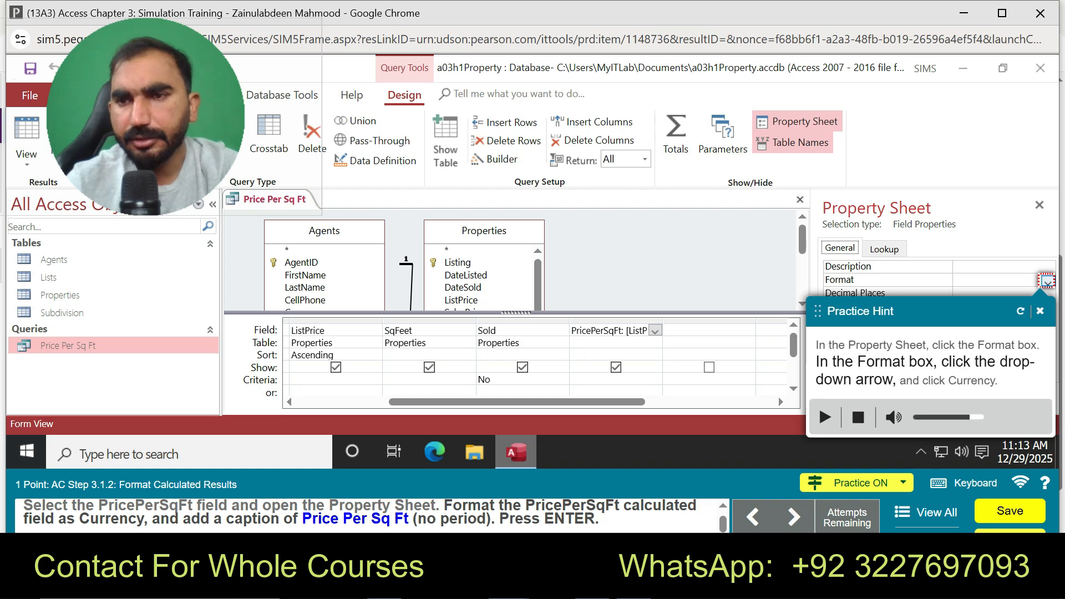
pyautogui.click(1046, 281)
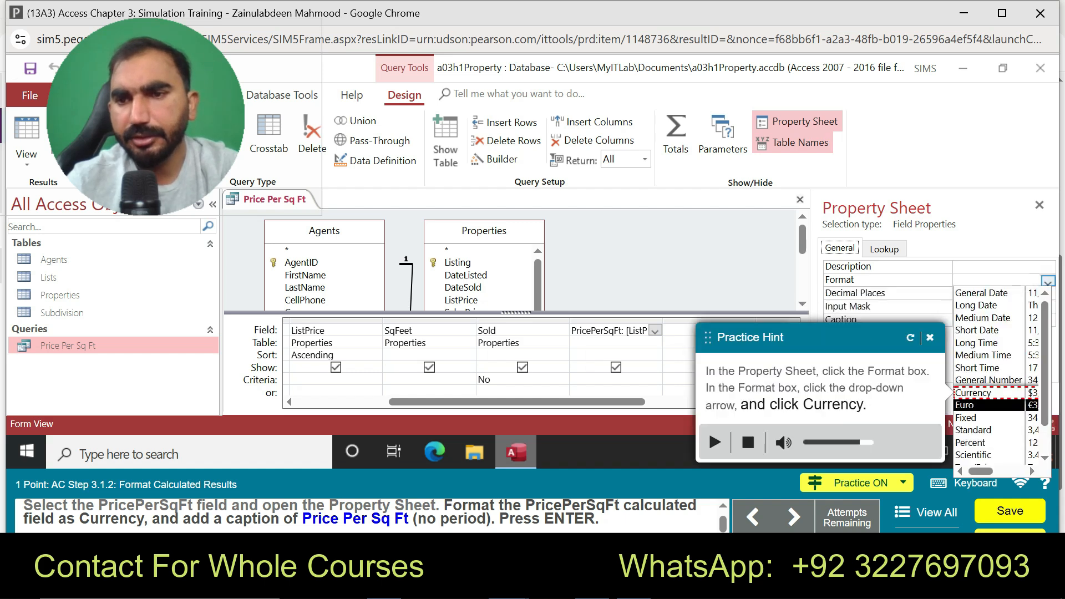
pyautogui.click(977, 393)
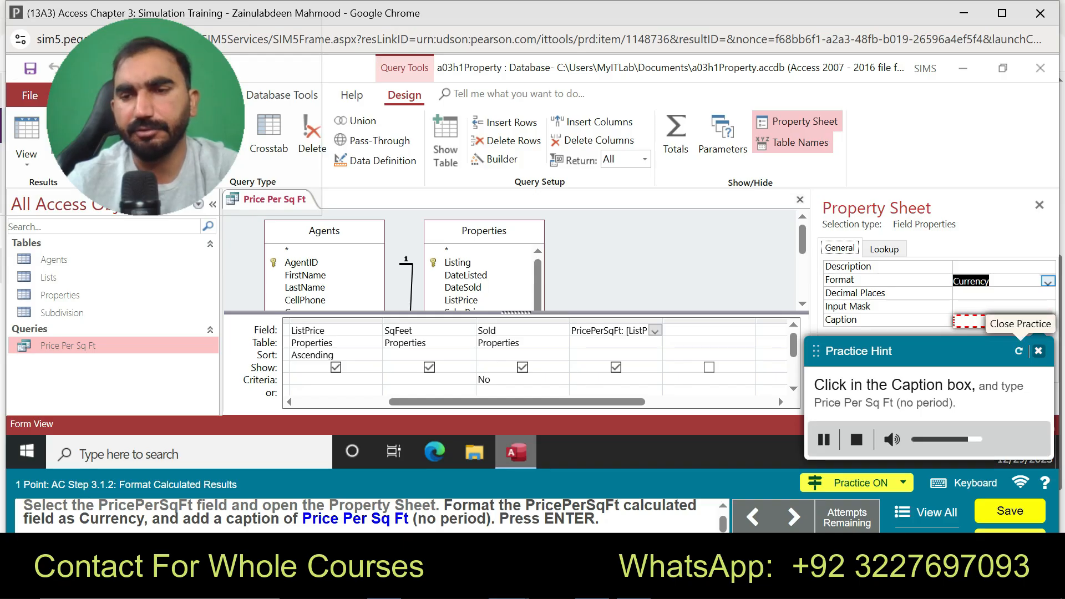
pyautogui.click(1039, 350)
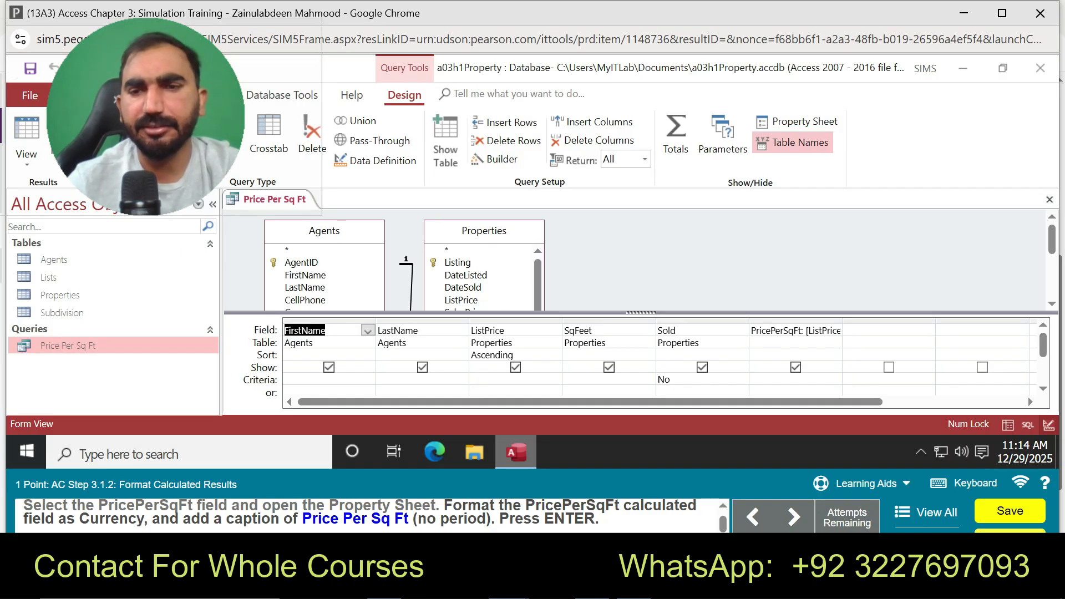
pyautogui.click(781, 331)
pyautogui.click(799, 122)
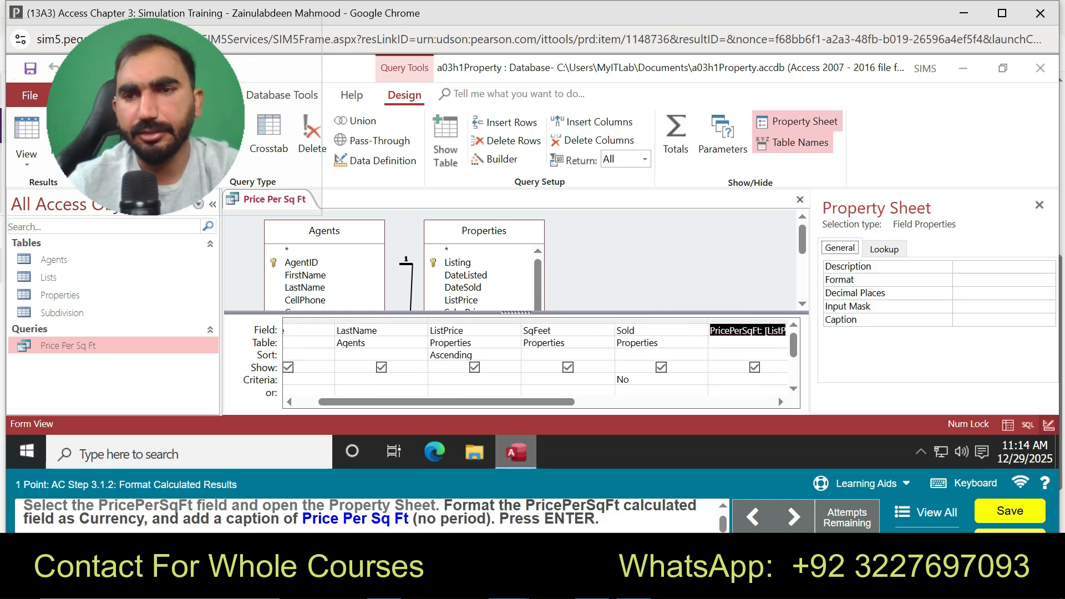
pyautogui.click(840, 248)
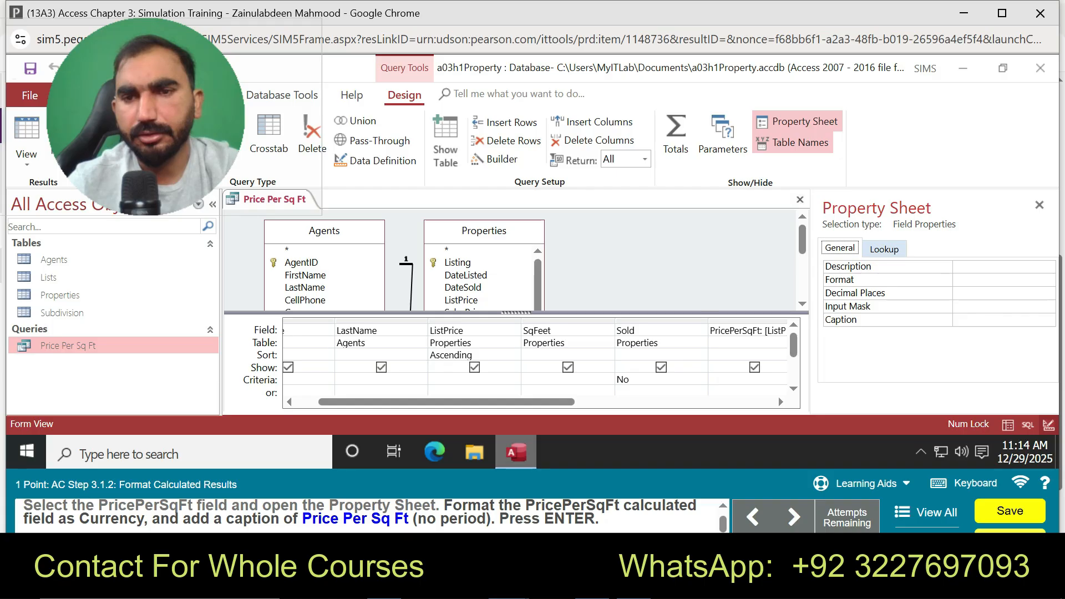
pyautogui.click(884, 249)
pyautogui.click(839, 248)
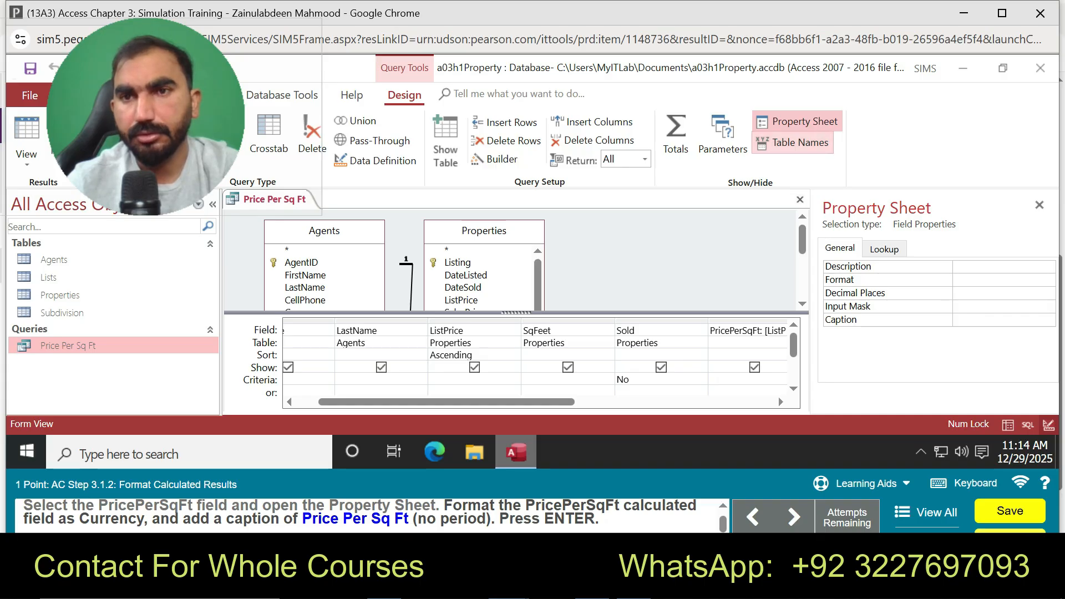
pyautogui.click(797, 122)
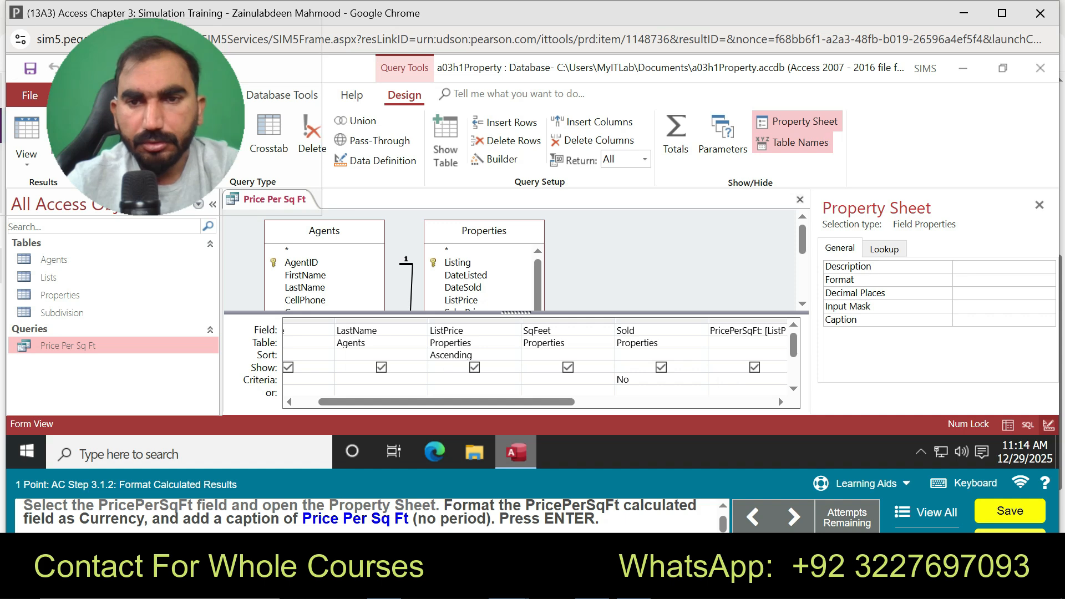
pyautogui.moveTo(710, 330); pyautogui.dragTo(762, 330)
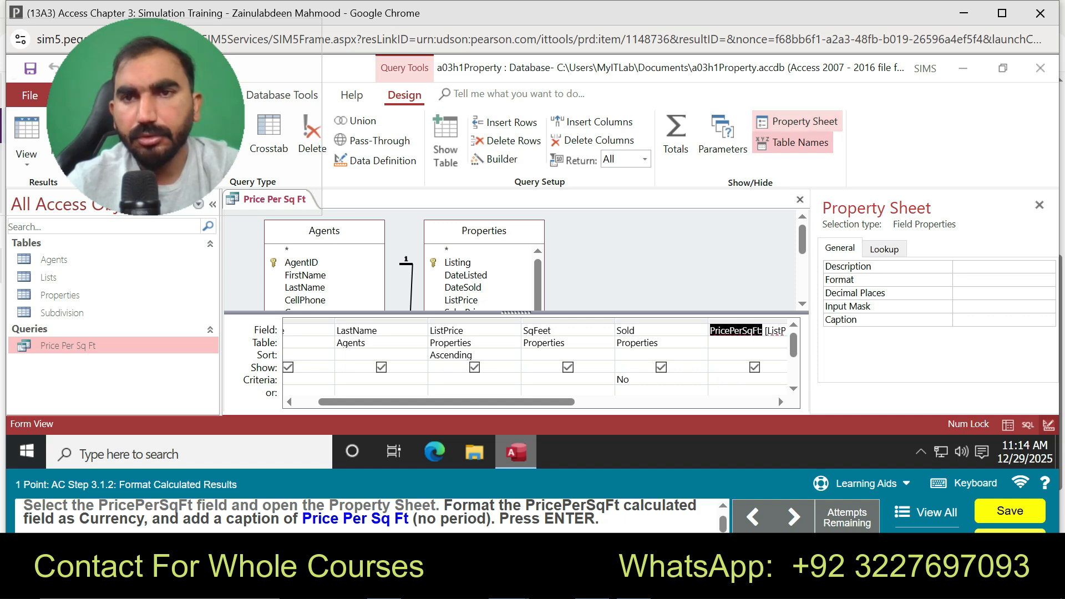
pyautogui.click(840, 248)
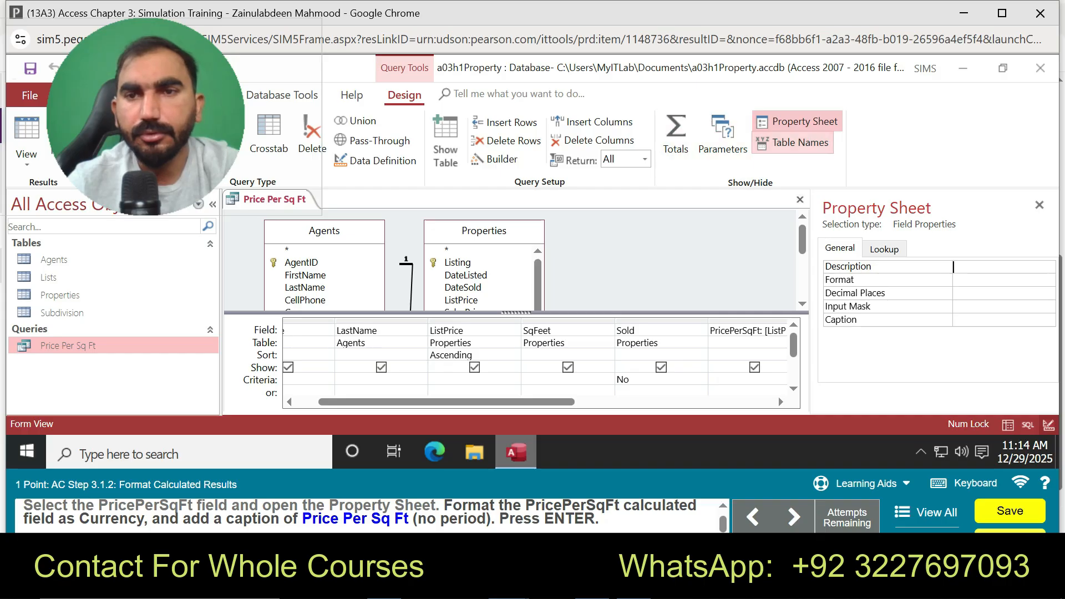
pyautogui.click(1039, 204)
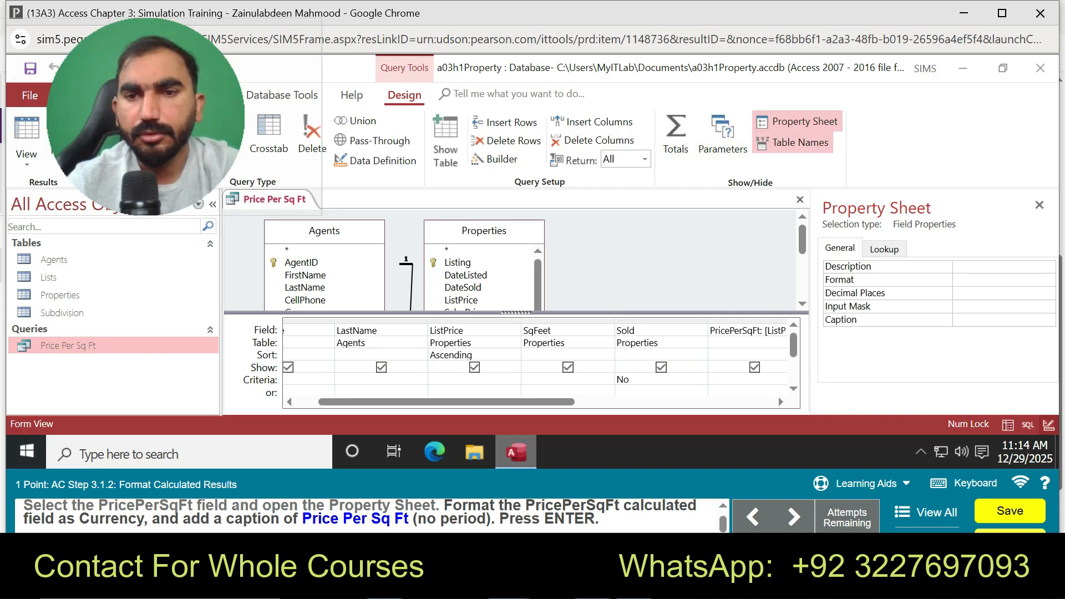
# Step: Open the Property Sheet for the PricePerSqFt calculated field and set its format to Currency
pyautogui.click(786, 331)
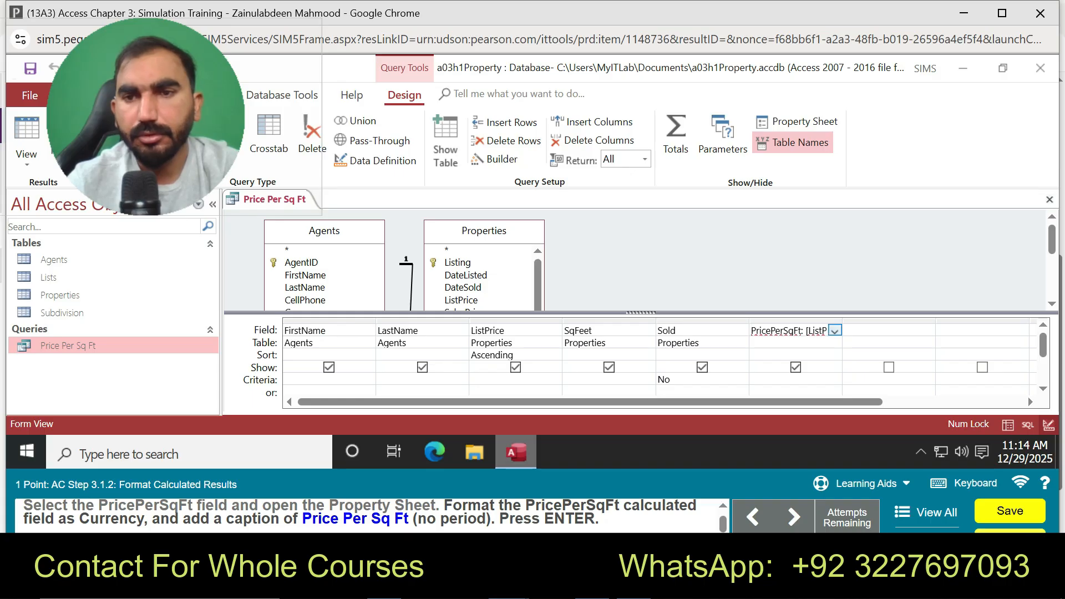
pyautogui.click(835, 331)
pyautogui.click(835, 331)
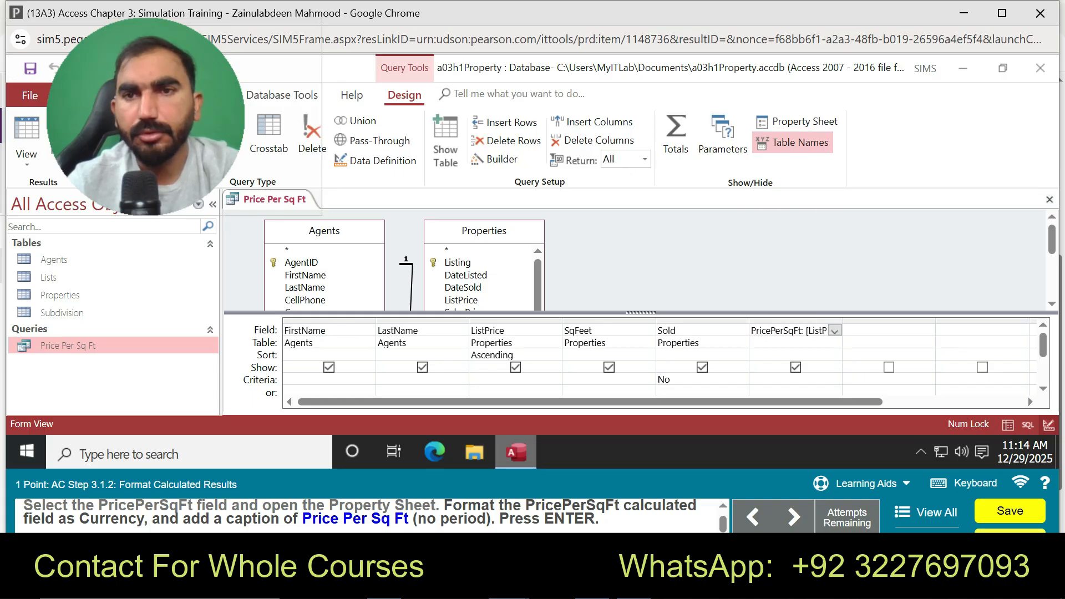
pyautogui.click(799, 122)
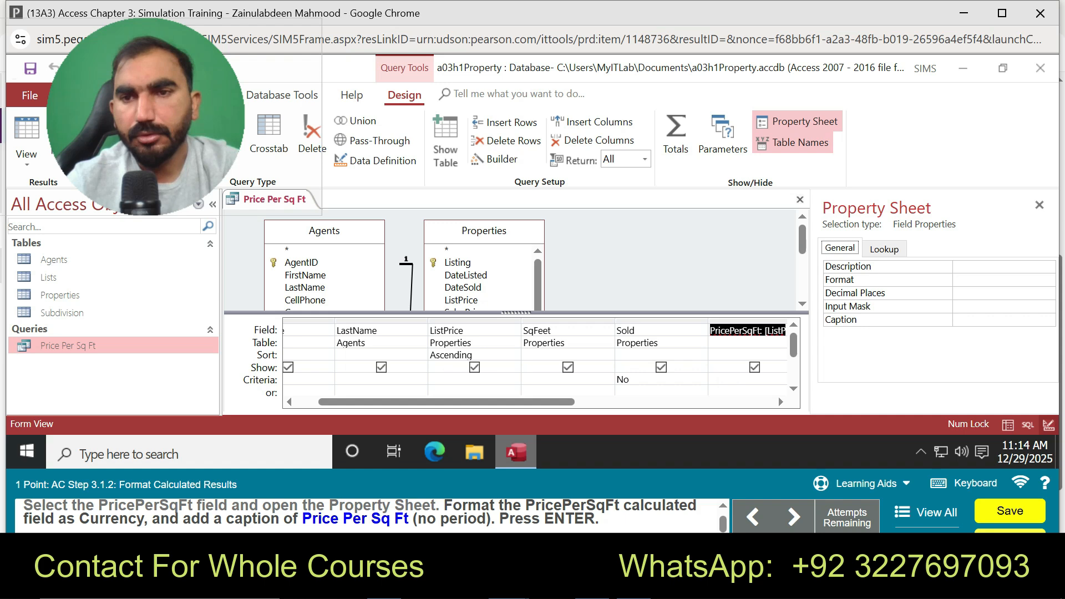
pyautogui.click(996, 280)
pyautogui.click(1048, 281)
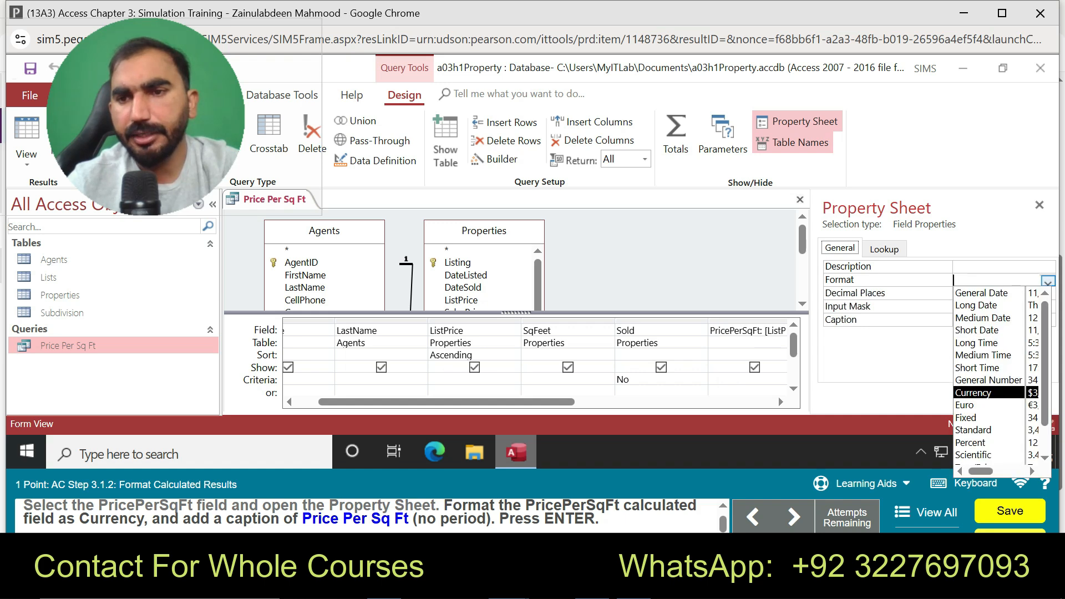
pyautogui.click(973, 393)
# Step: Set the PricePerSqFt field's caption to "Price Per Sq Ft" in its properties
pyautogui.click(993, 320)
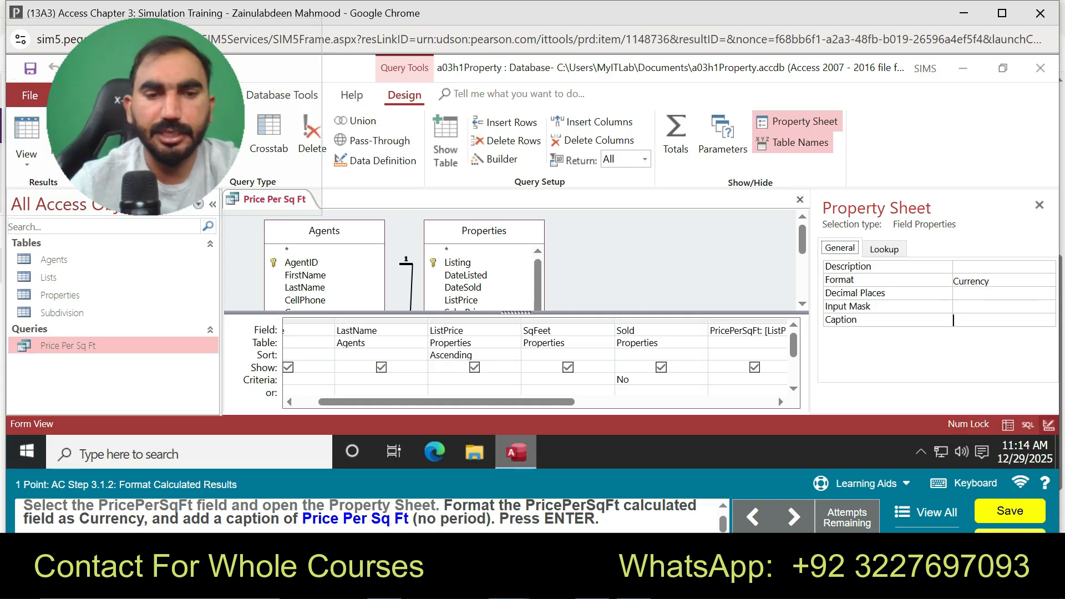
pyautogui.write('Pr')
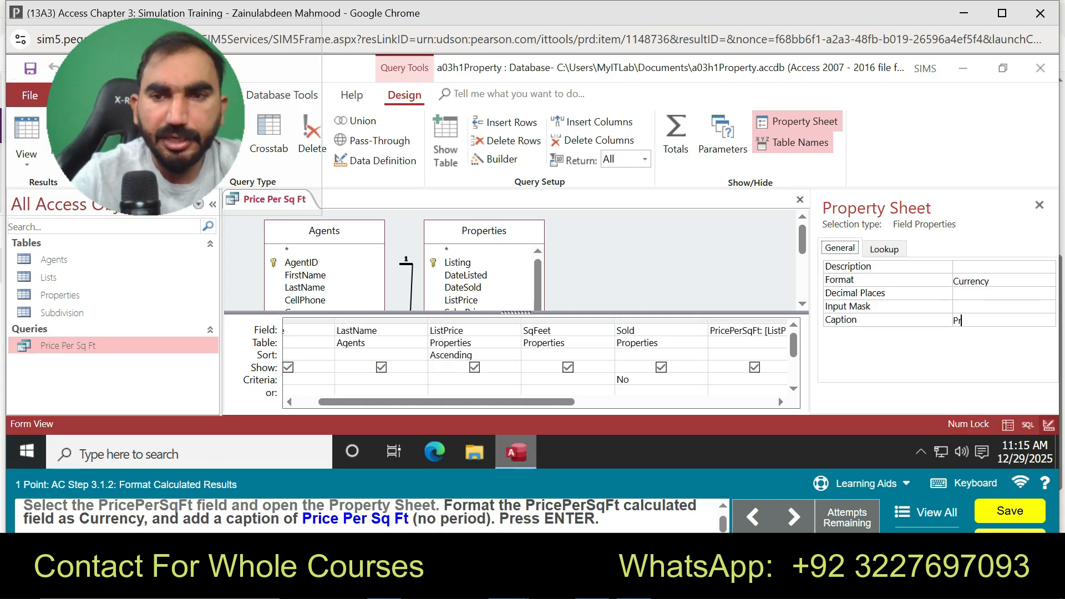
pyautogui.write('i')
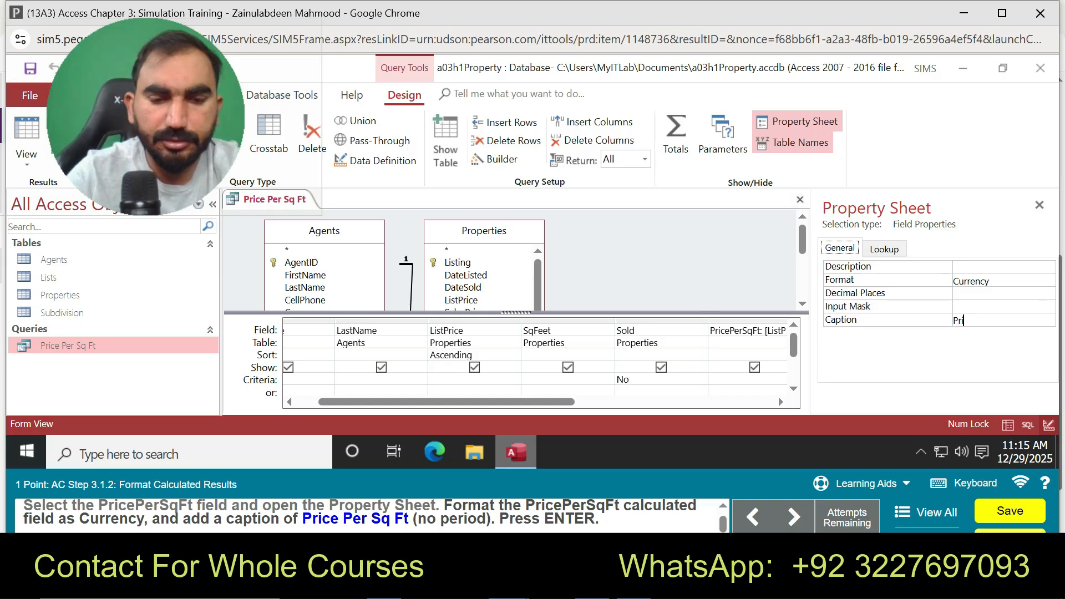
pyautogui.write('ce Per ')
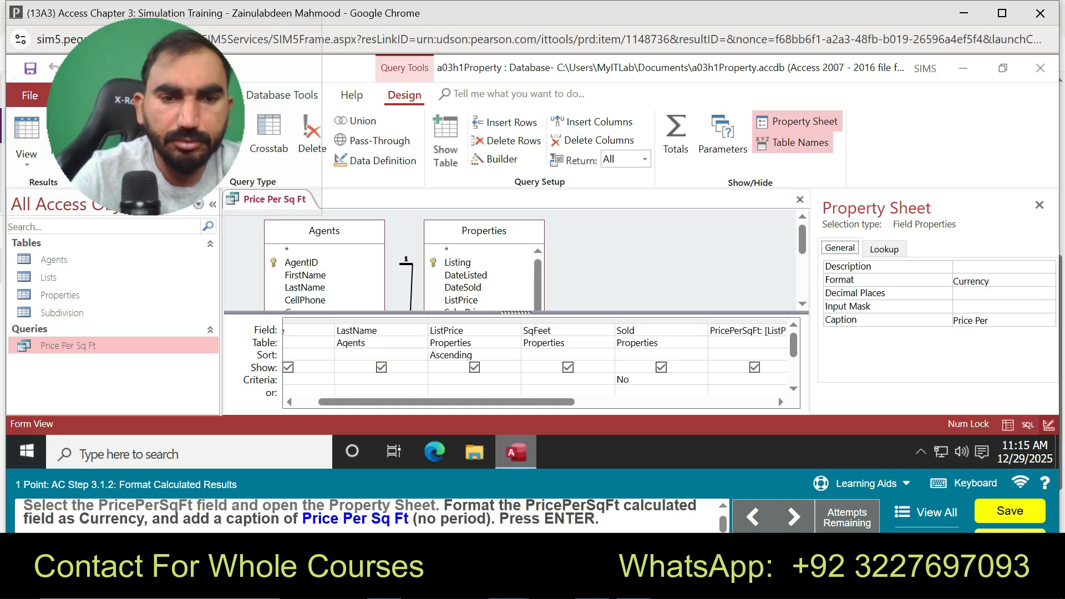
pyautogui.write('Sq')
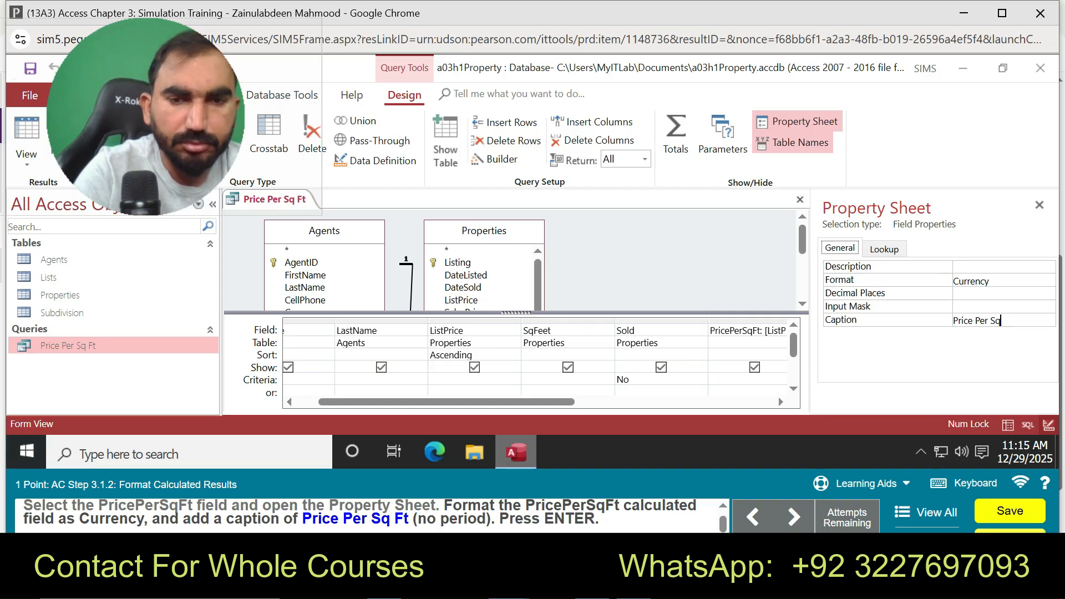
pyautogui.write(' Ft')
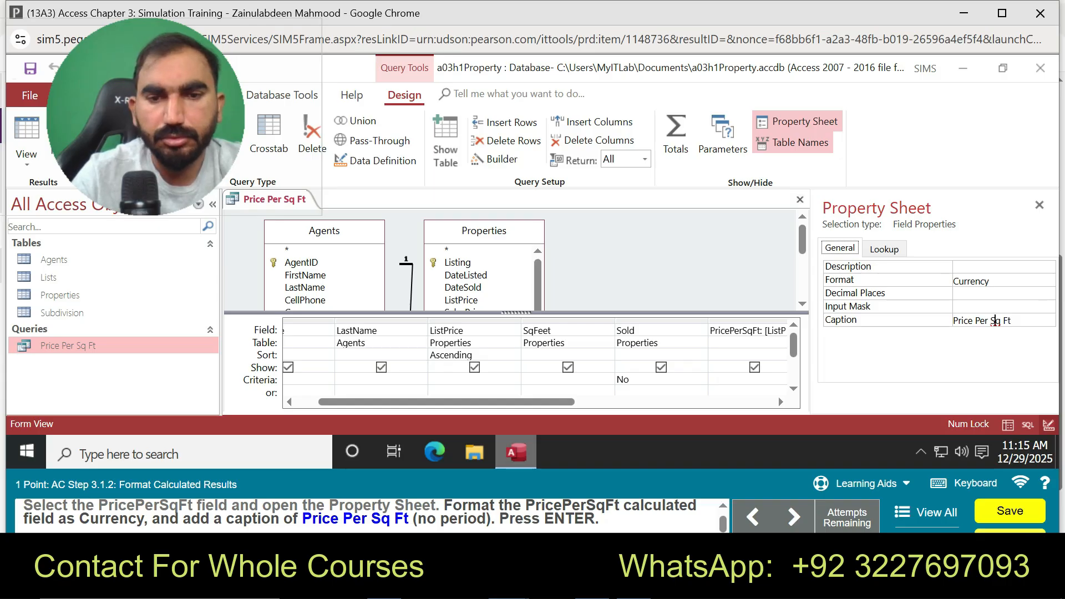
pyautogui.press('BackSpace')
pyautogui.write('S')
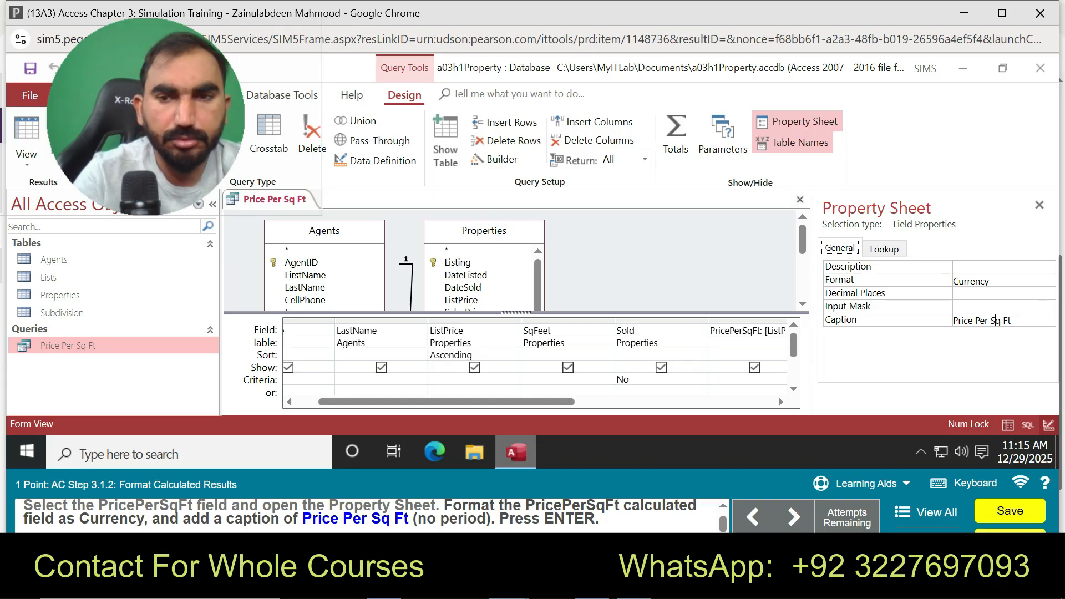
pyautogui.press('Return')
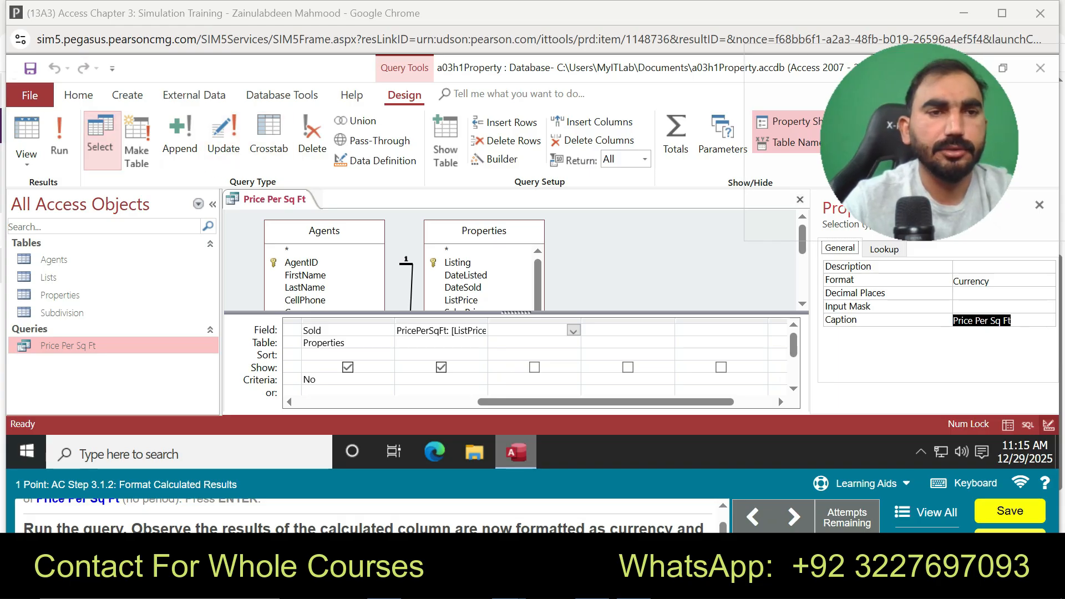
# Step: Run the Price Per Sq Ft query, and repeat the run in Practice mode
pyautogui.click(59, 142)
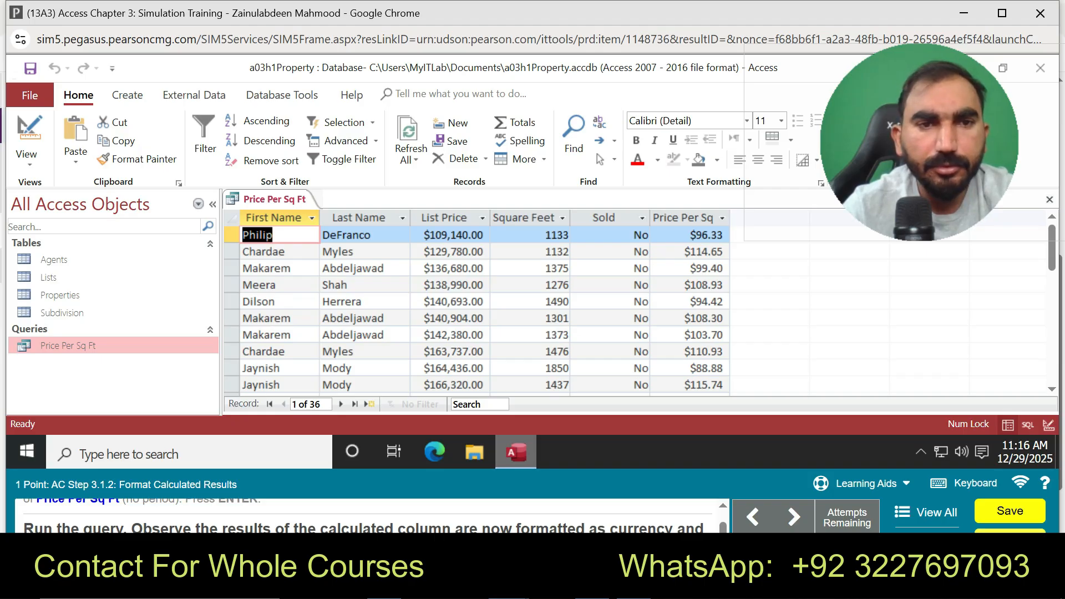
pyautogui.click(859, 483)
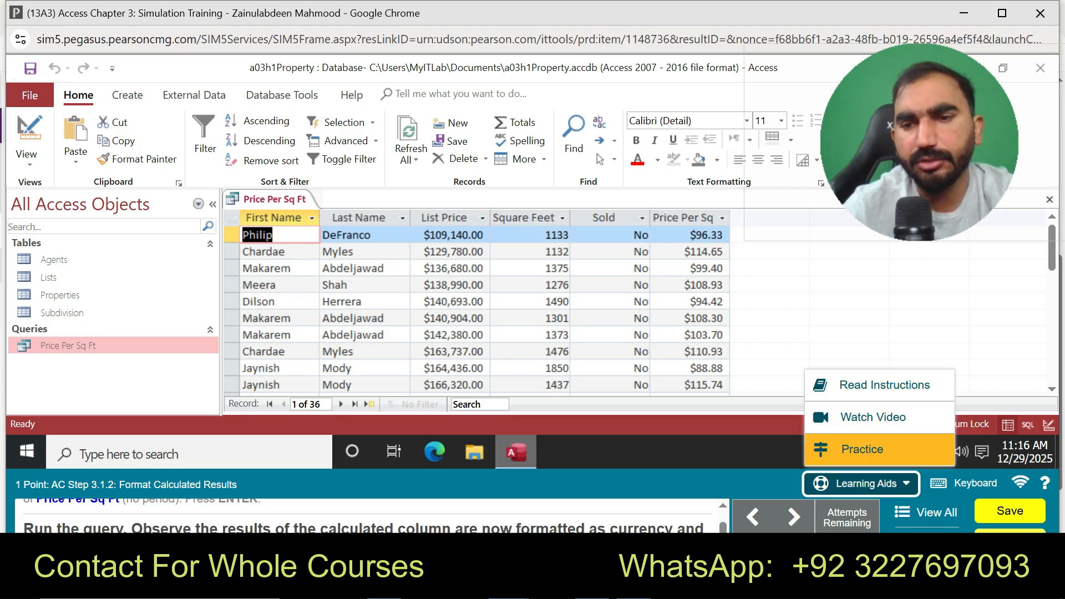
pyautogui.click(860, 448)
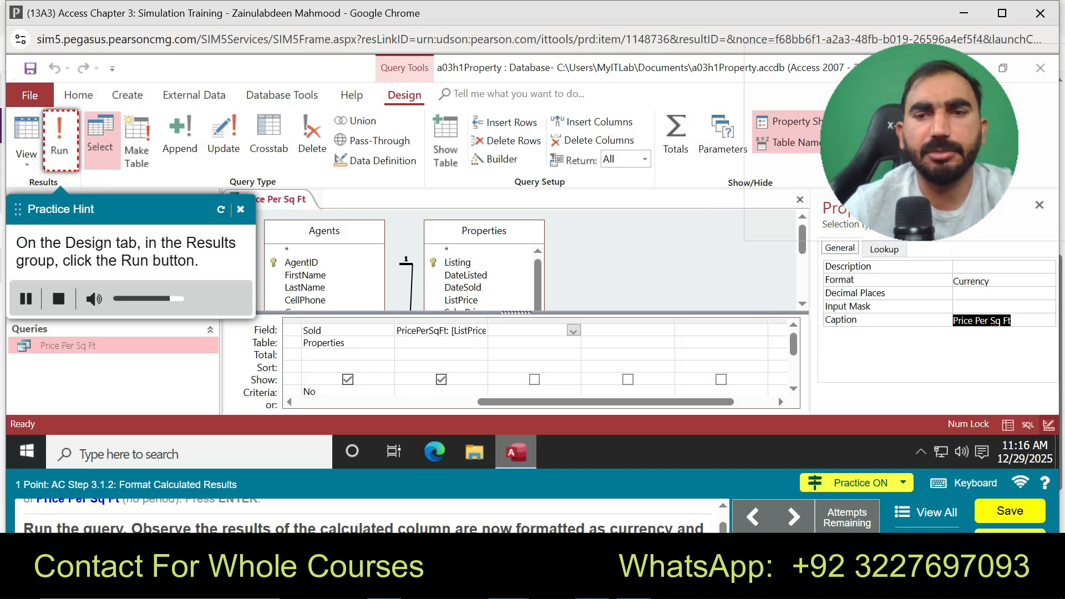
pyautogui.click(60, 139)
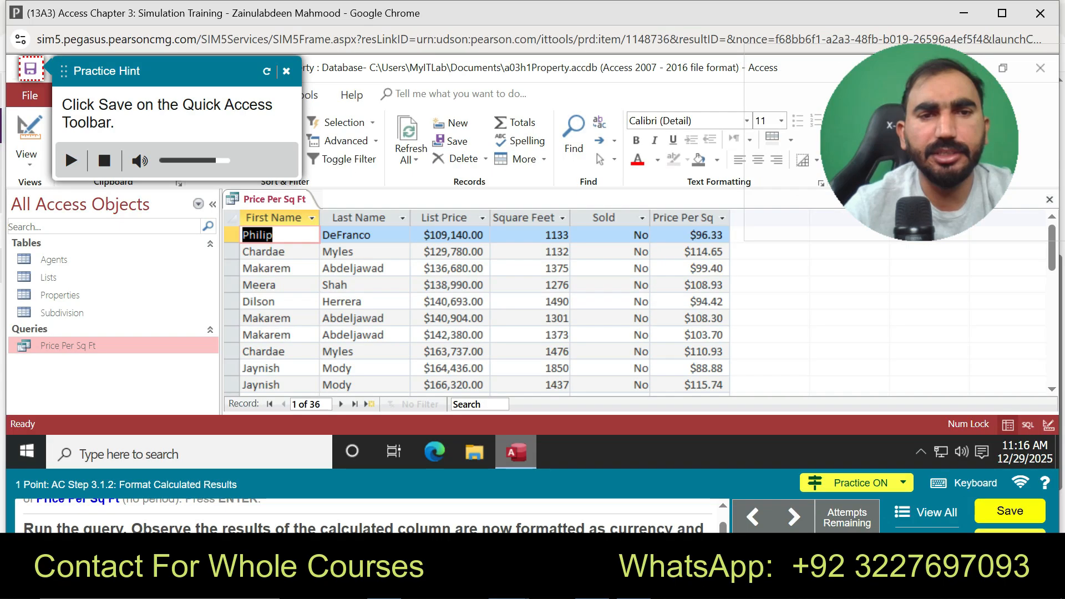
# Step: Save the Price Per Sq Ft query in Practice mode, and run the query again outside the practice
pyautogui.click(31, 68)
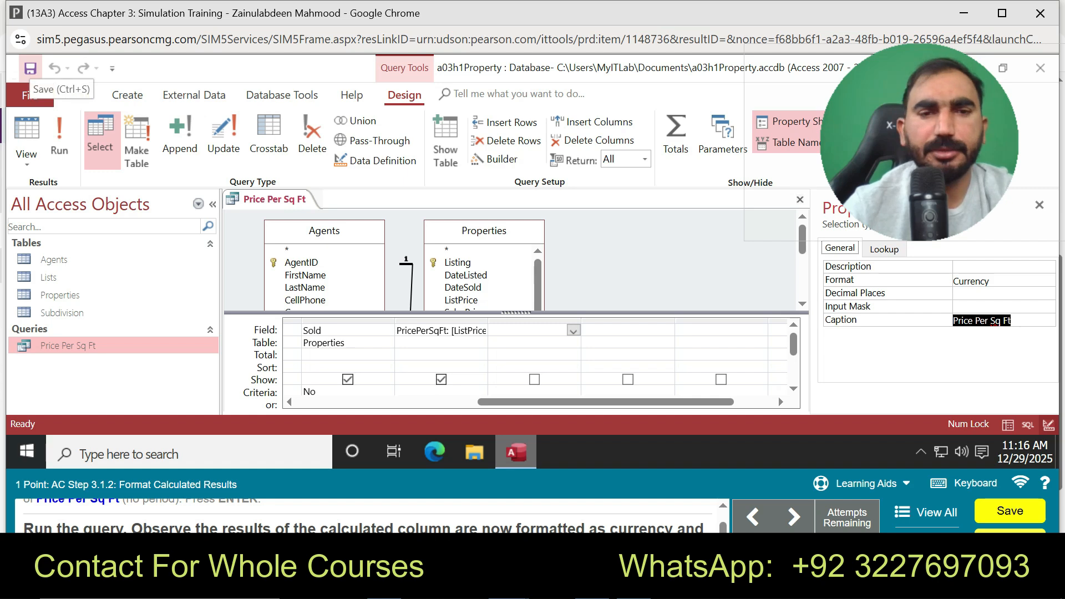
pyautogui.click(59, 139)
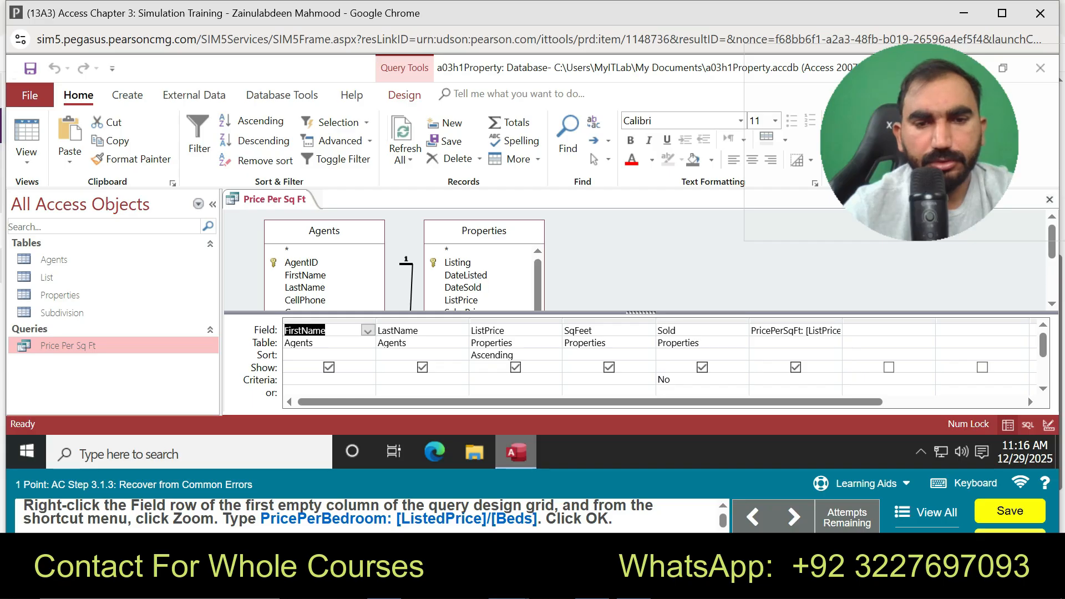
# Step: Practice opening the Zoom box for the Field row of the first empty design-grid column, and close the practice
pyautogui.click(866, 483)
pyautogui.click(866, 454)
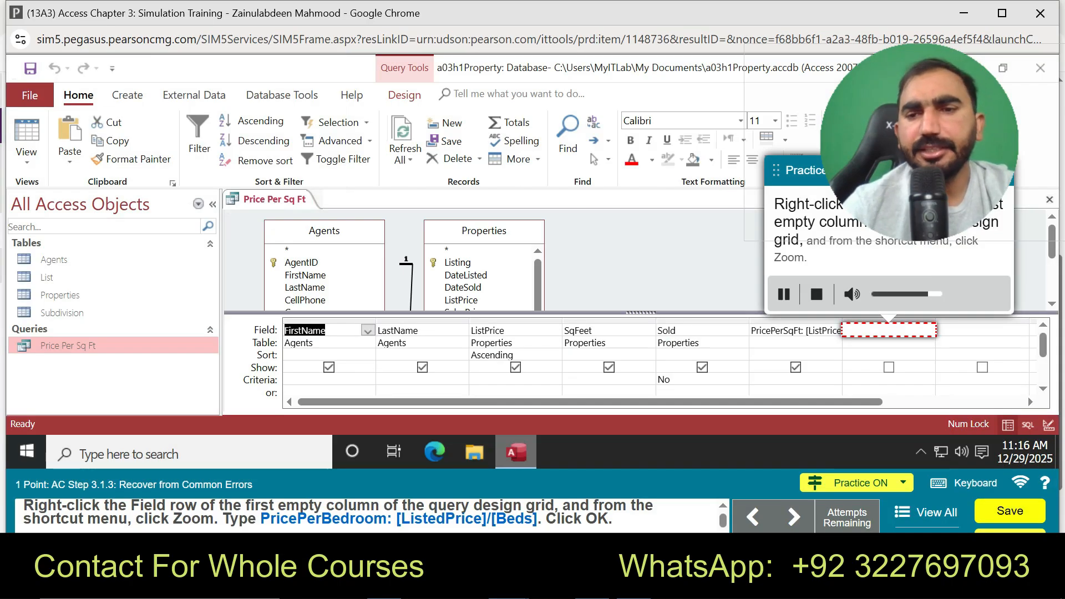
pyautogui.click(888, 331)
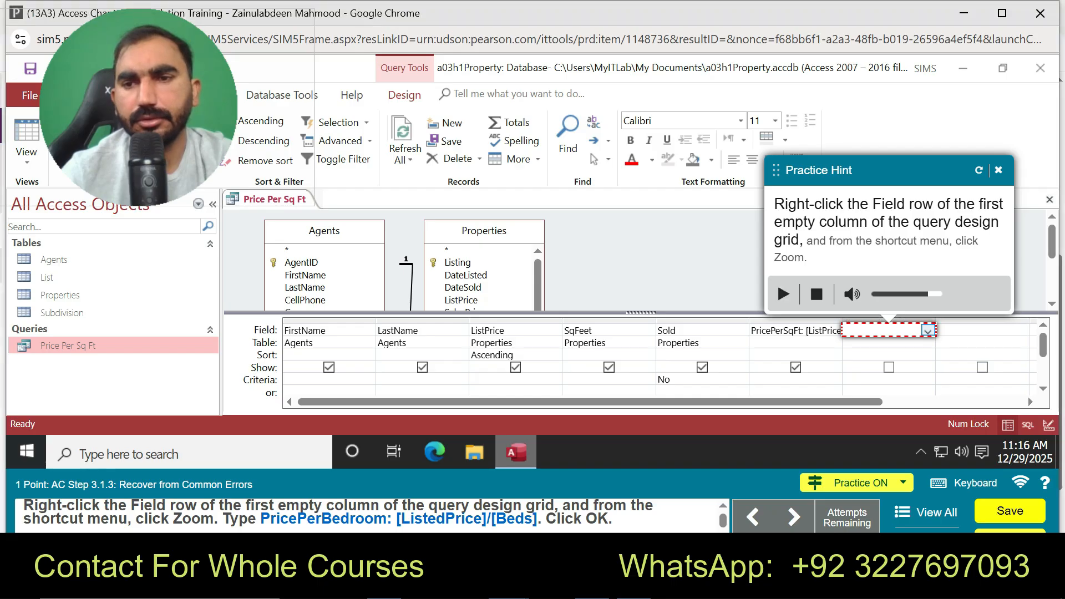
pyautogui.rightClick(930, 333)
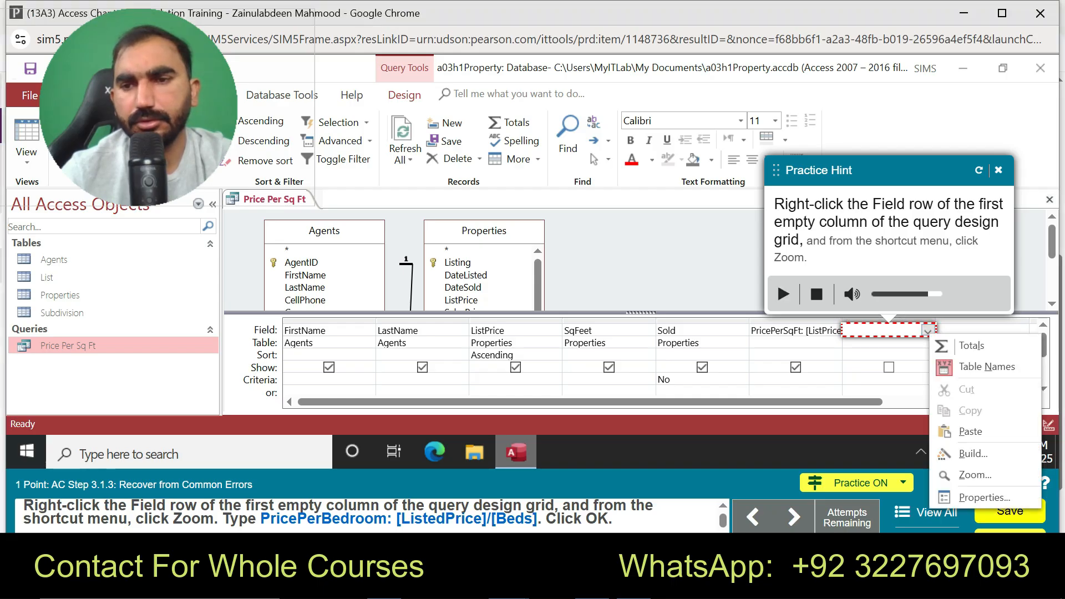
pyautogui.click(928, 332)
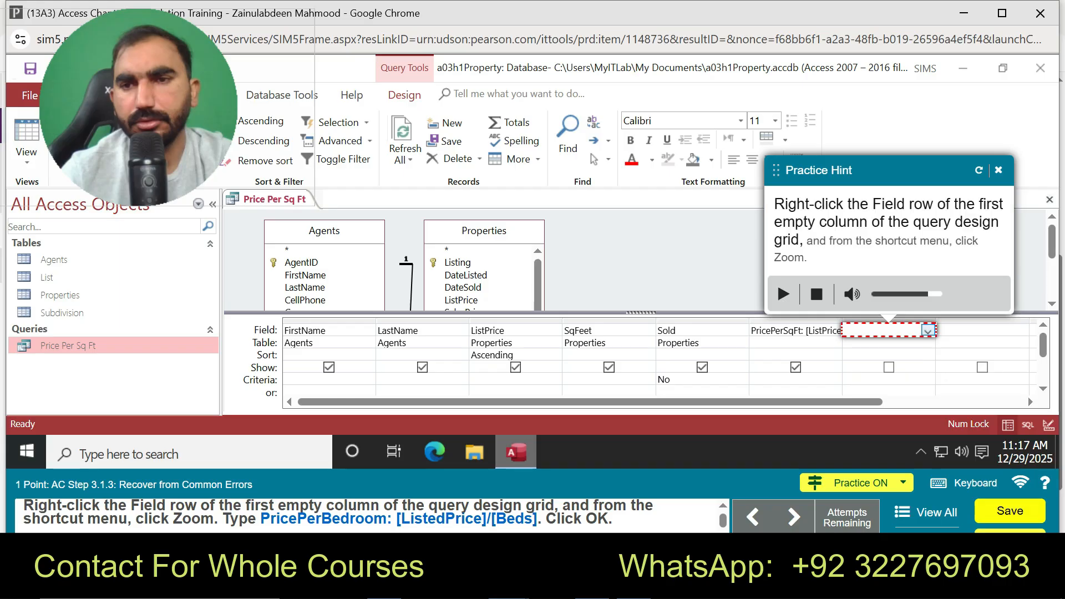
pyautogui.rightClick(928, 332)
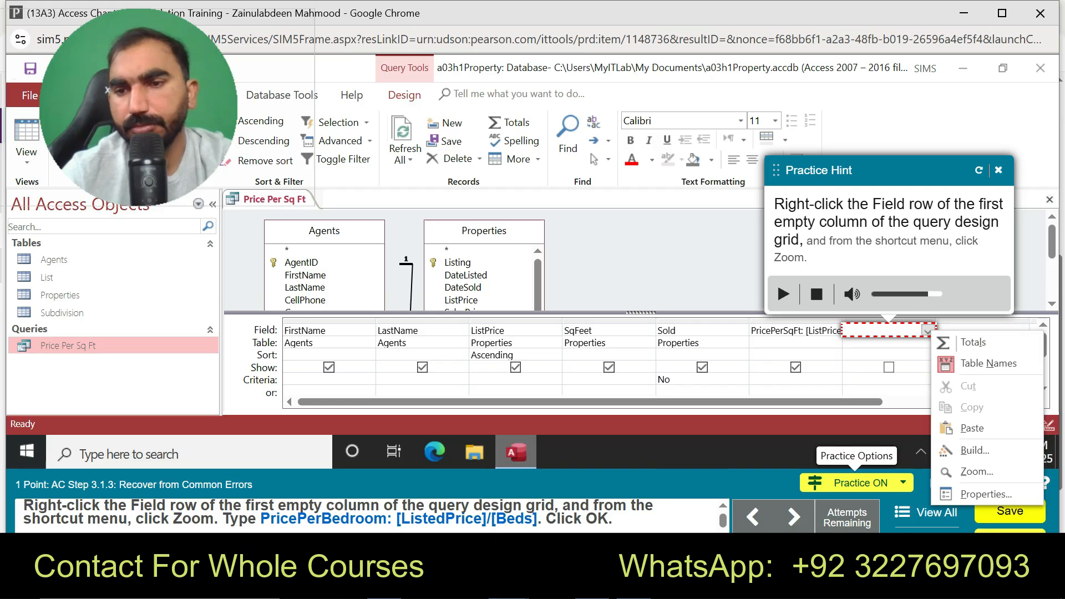
pyautogui.click(976, 471)
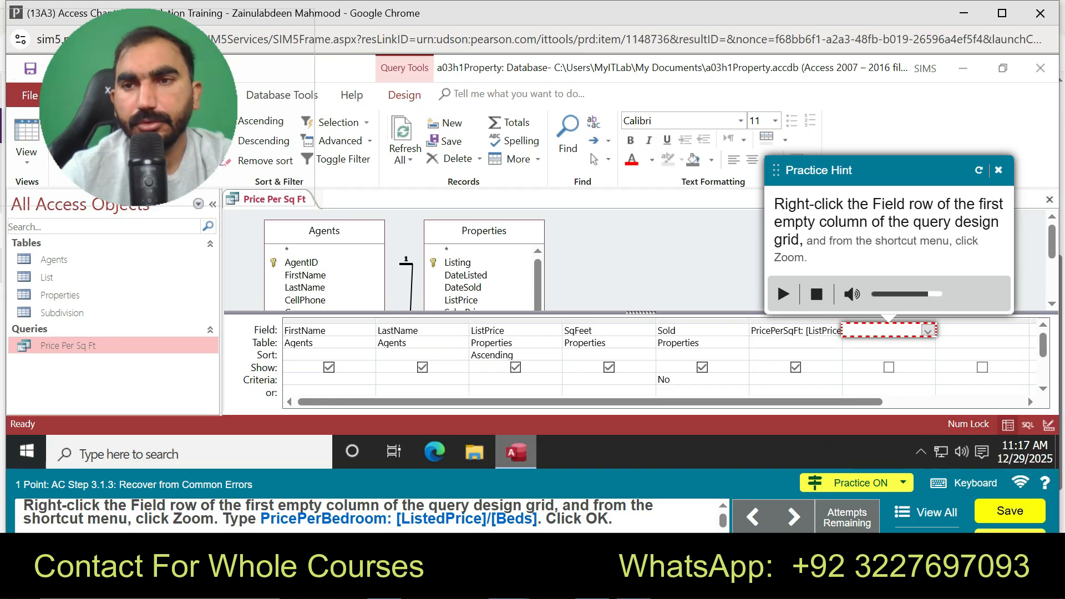
pyautogui.click(998, 170)
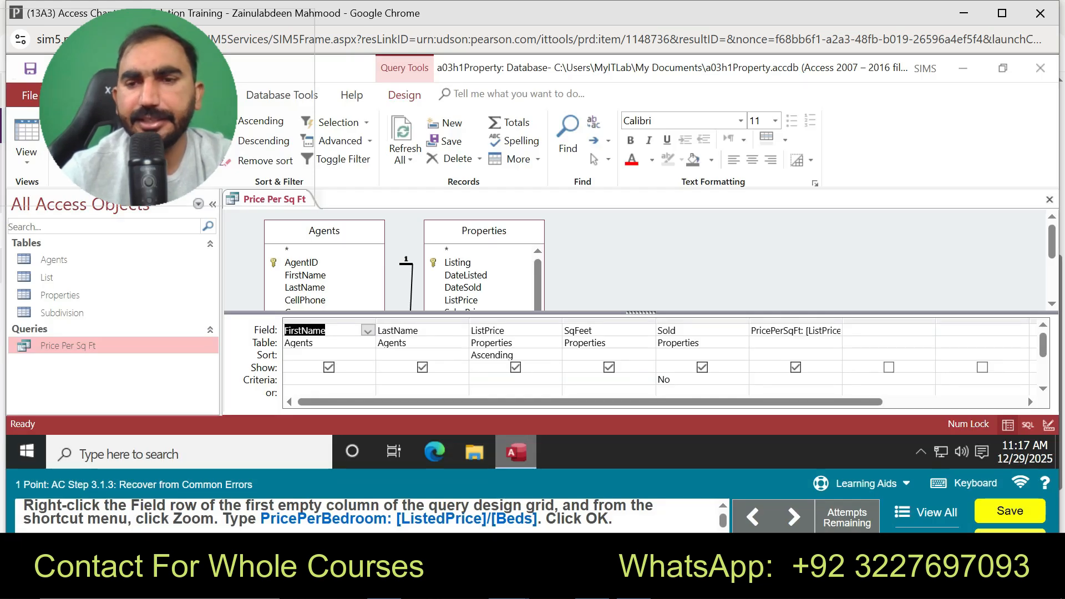
# Step: Enter the expression "PricePerBedroom: [ListedPrice]/[Beds]" through the Zoom box in the Field row of the first empty column, and accept it
pyautogui.click(927, 331)
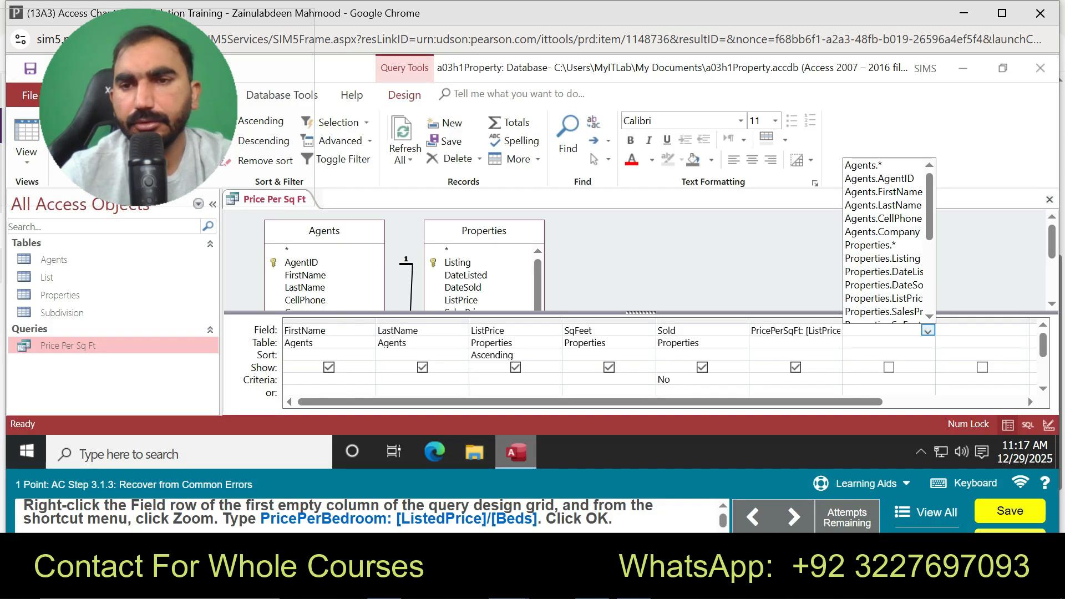
pyautogui.rightClick(925, 330)
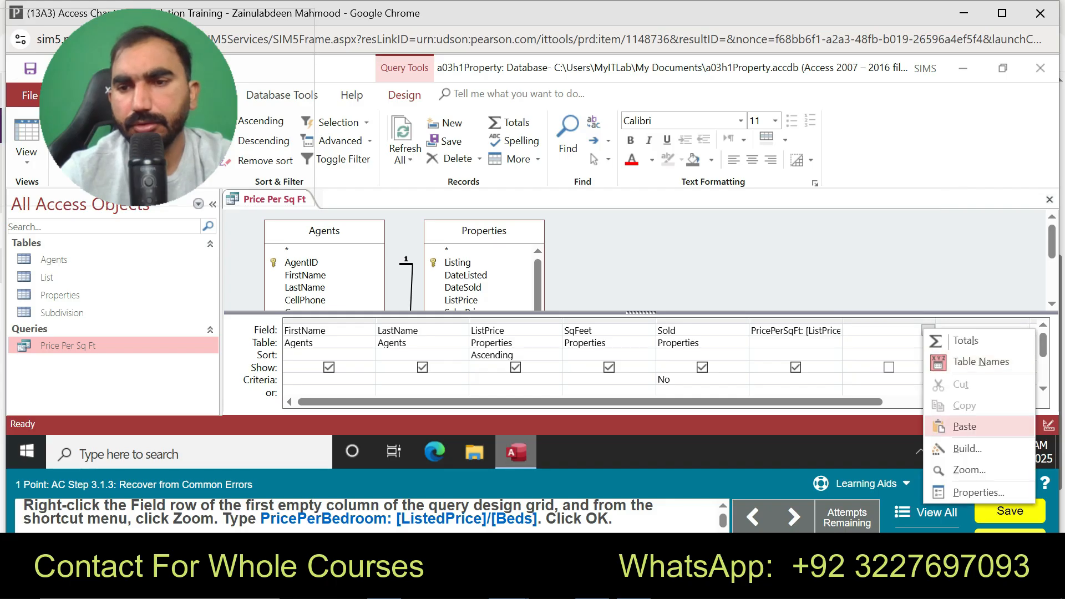
pyautogui.click(968, 470)
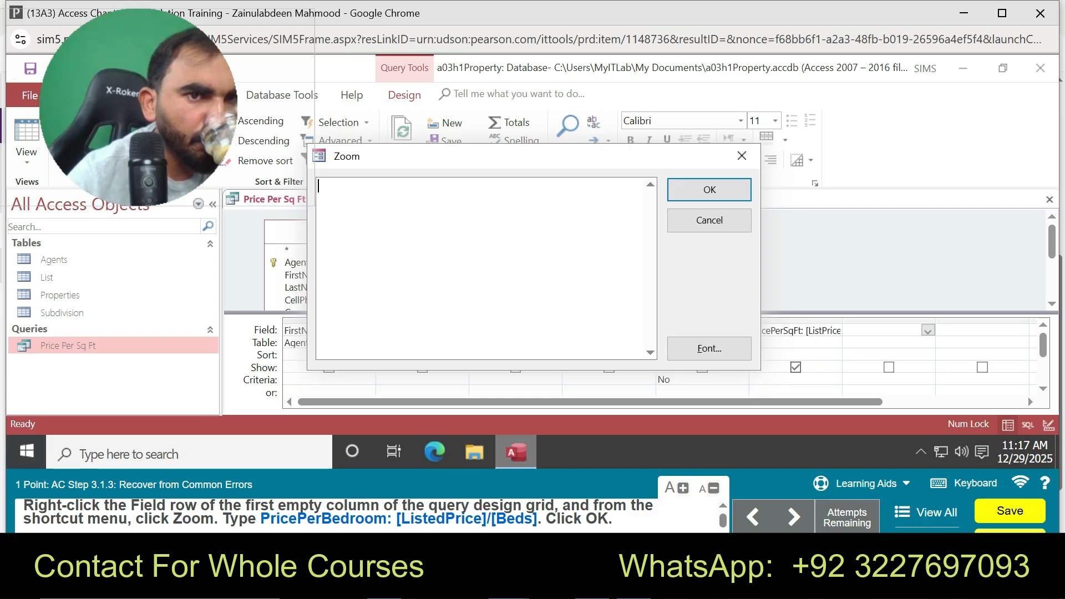
pyautogui.moveTo(260, 519); pyautogui.dragTo(537, 518)
pyautogui.click(319, 187)
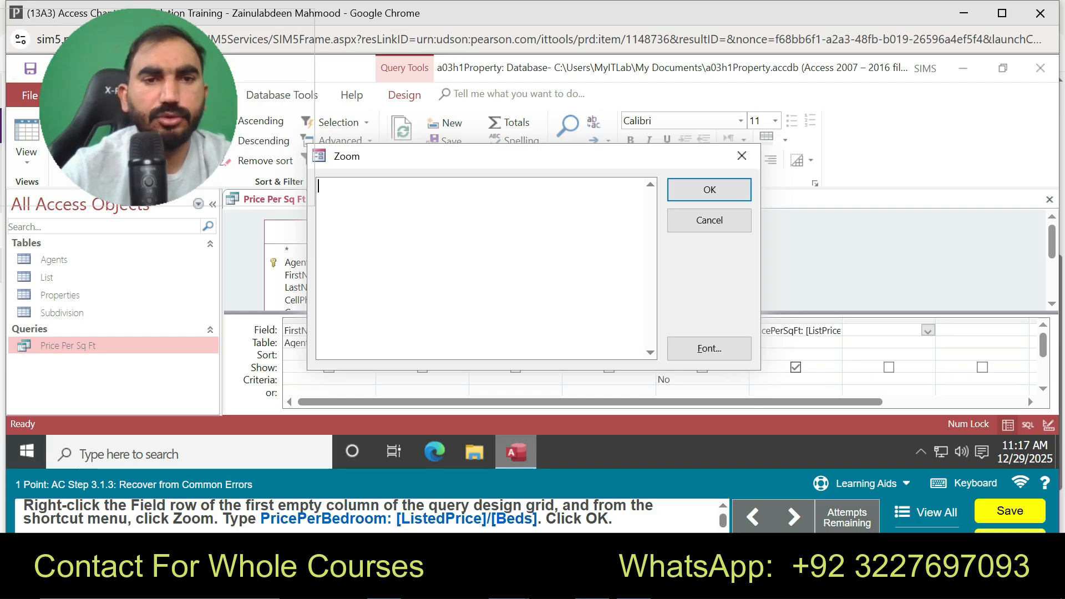
pyautogui.write('P')
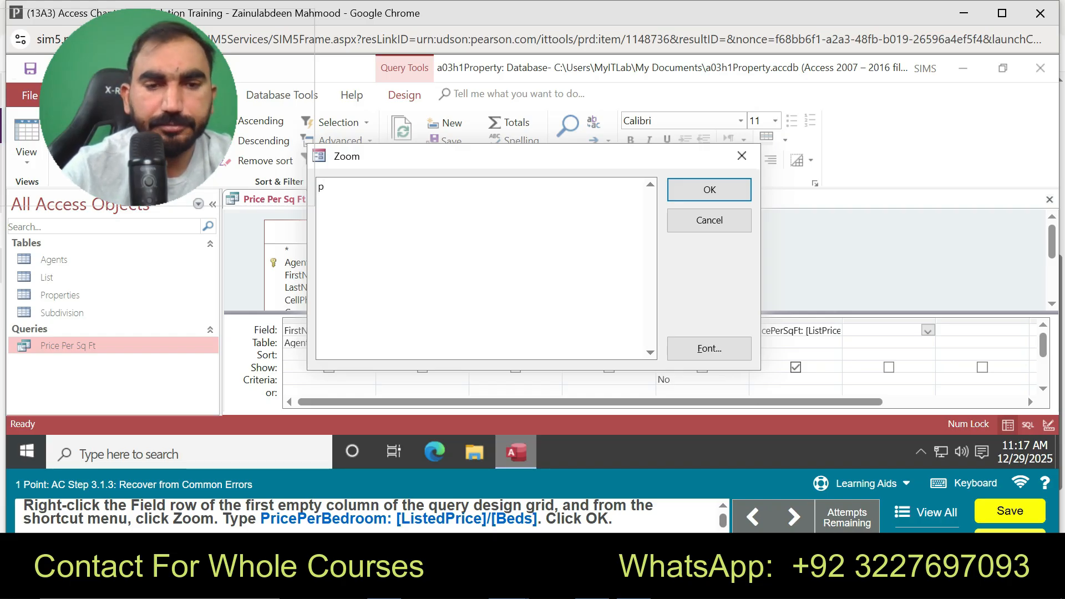
pyautogui.write('R')
pyautogui.press('BackSpace')
pyautogui.write('P')
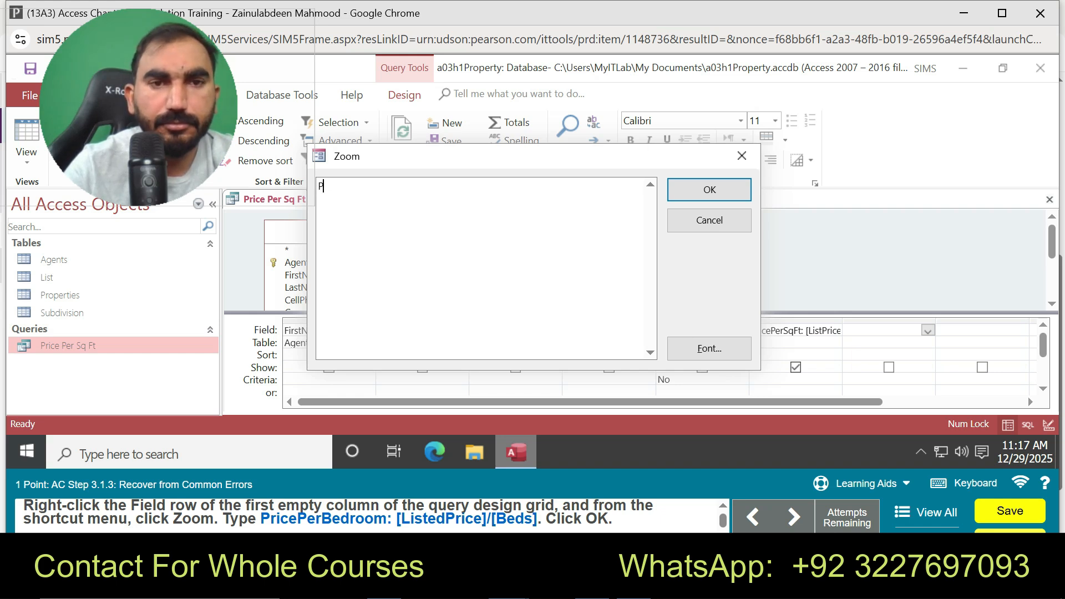
pyautogui.write('ri')
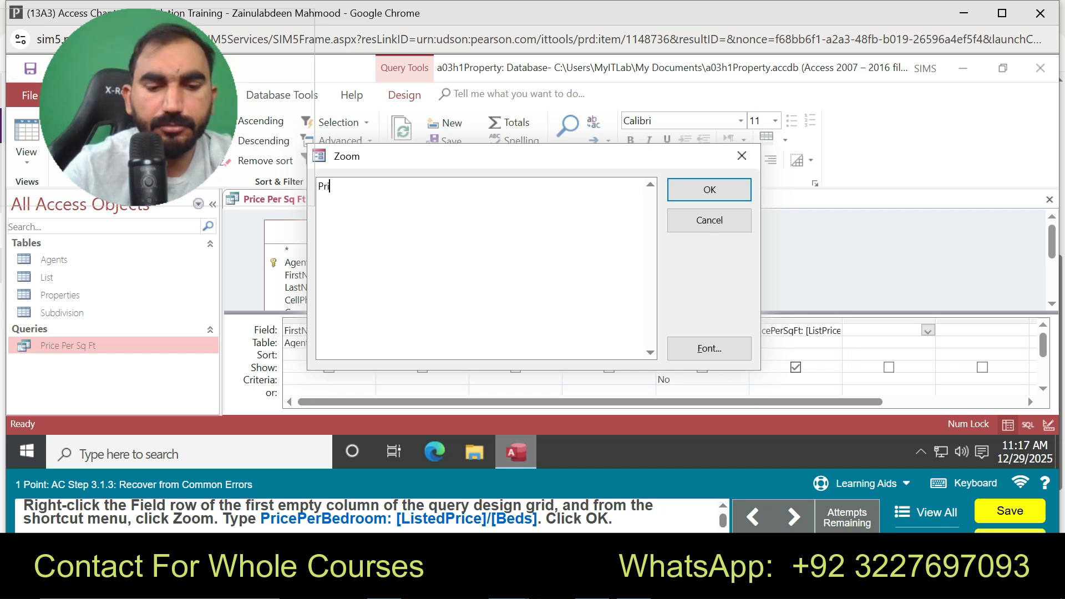
pyautogui.write('cePer')
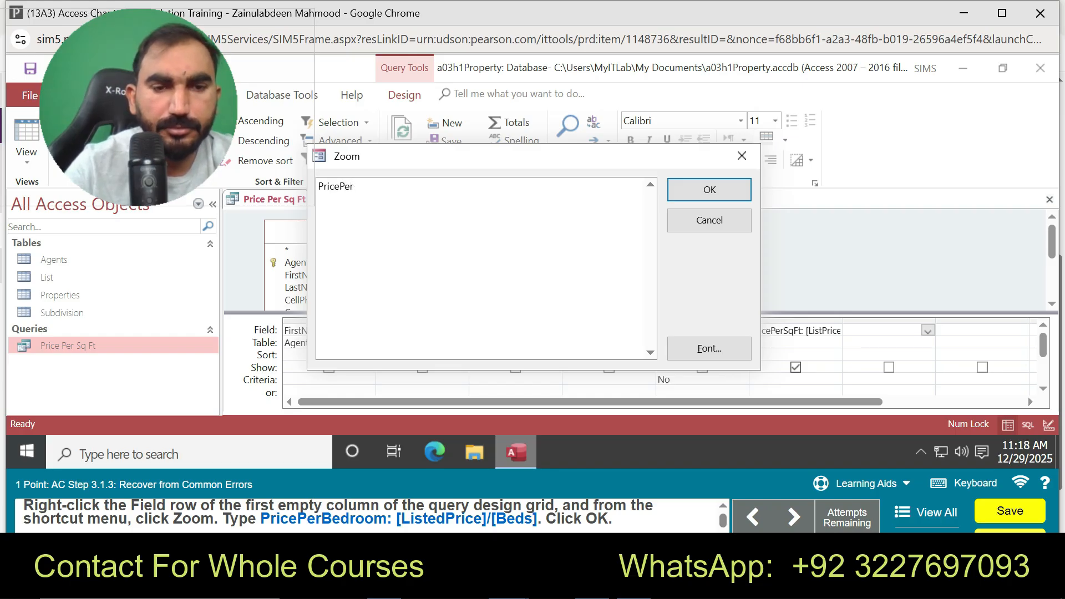
pyautogui.write('B')
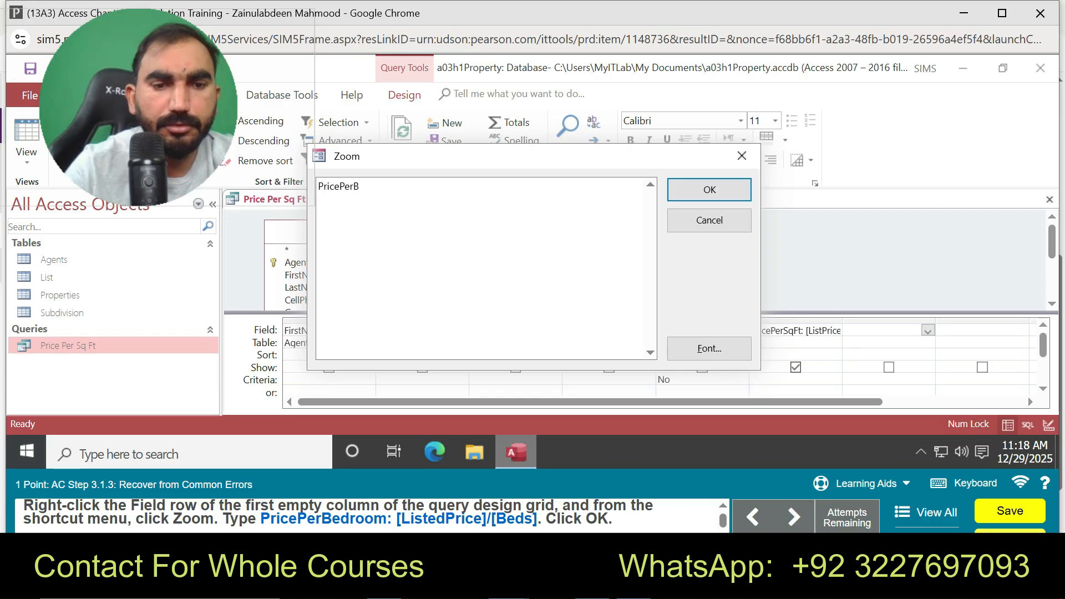
pyautogui.write('ed')
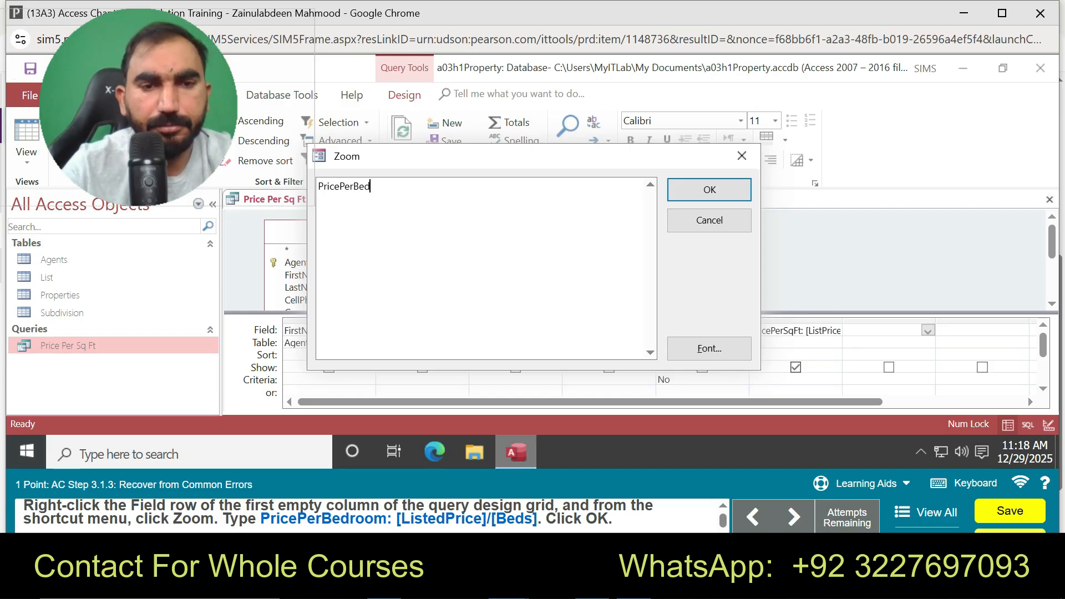
pyautogui.write('ro')
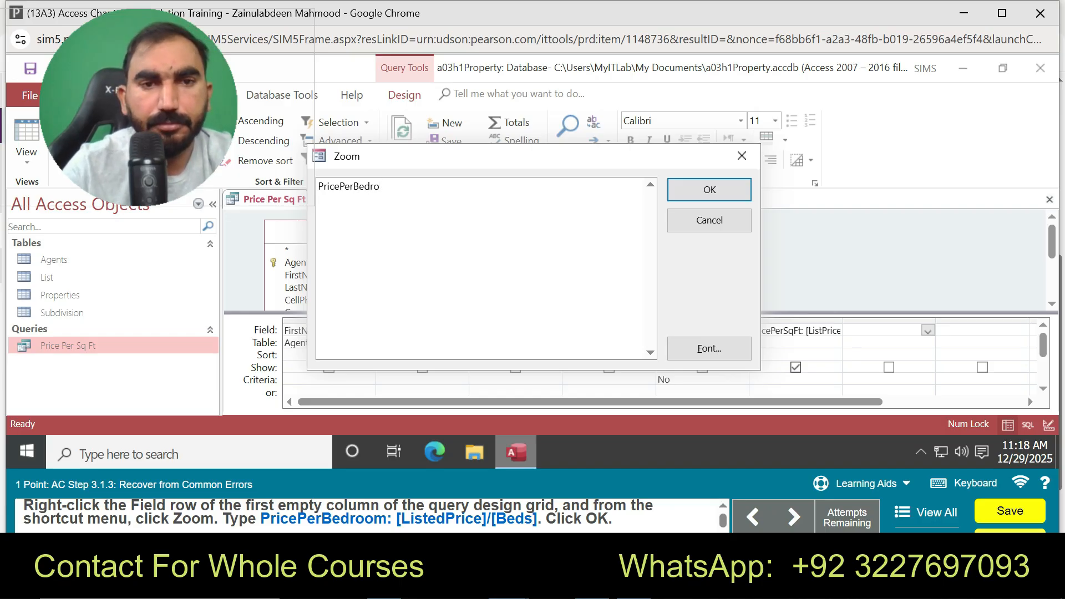
pyautogui.write('om')
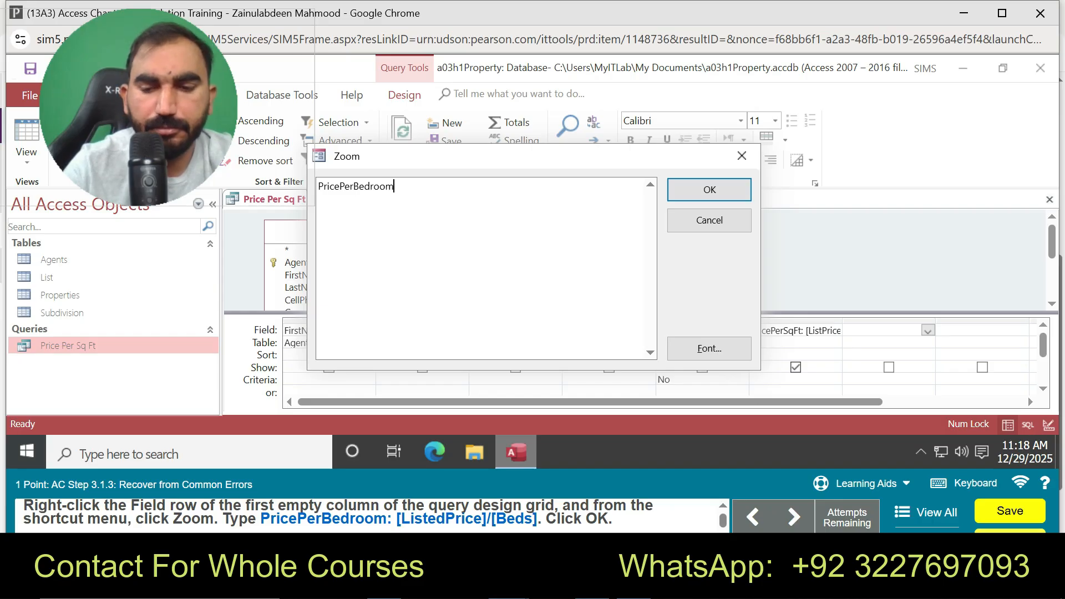
pyautogui.write(':')
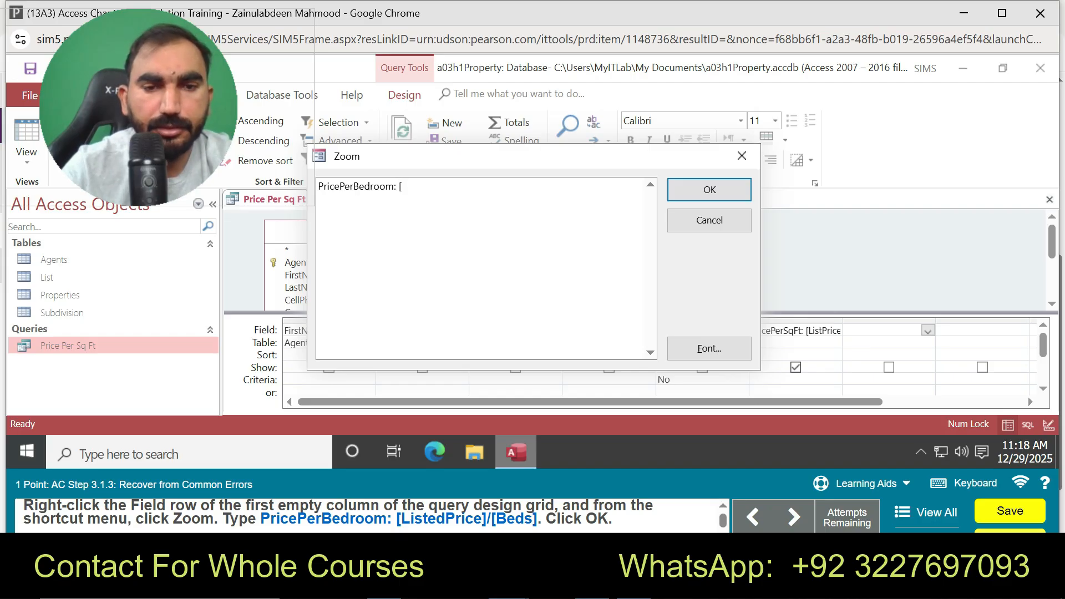
pyautogui.write('[')
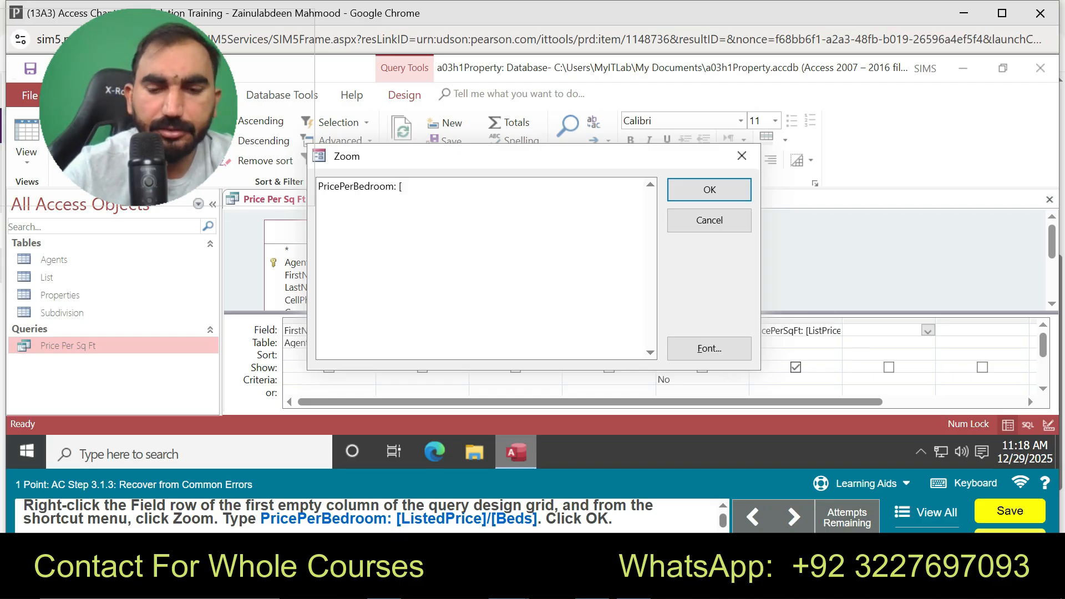
pyautogui.write('Listed')
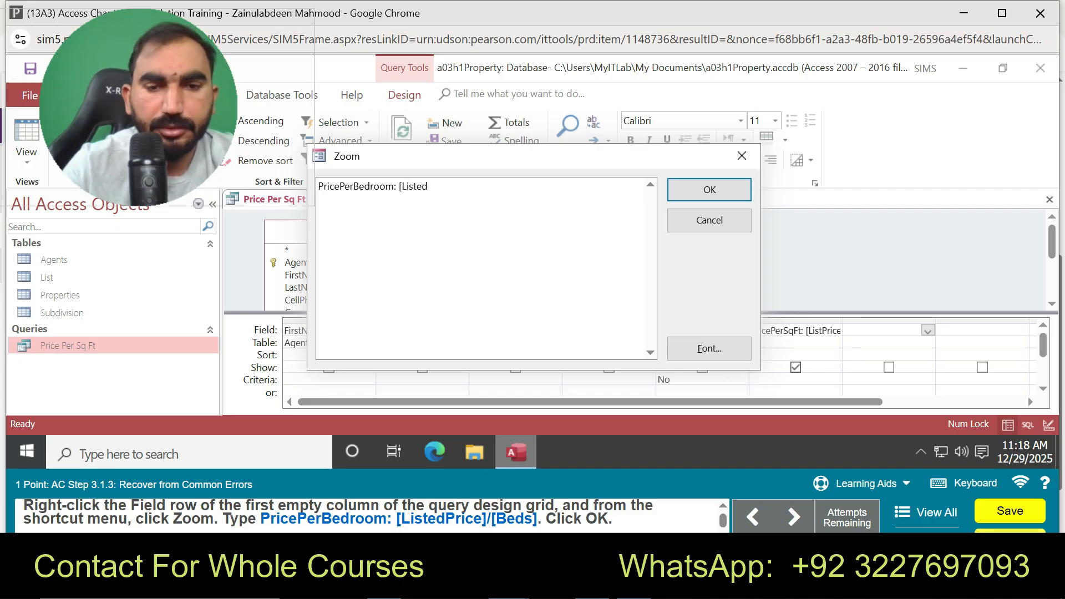
pyautogui.write('Price]')
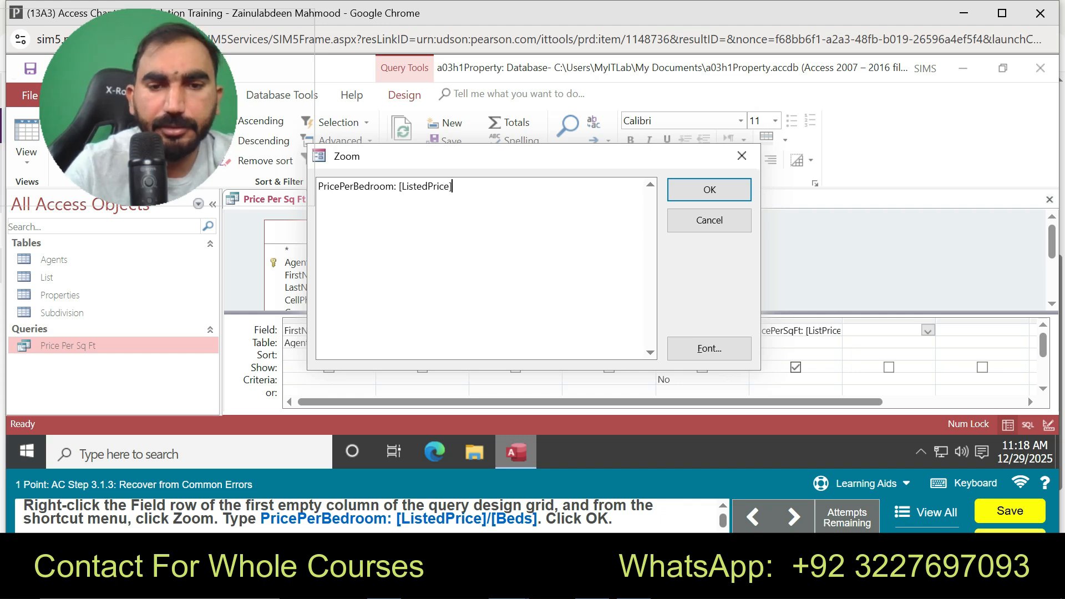
pyautogui.write('/')
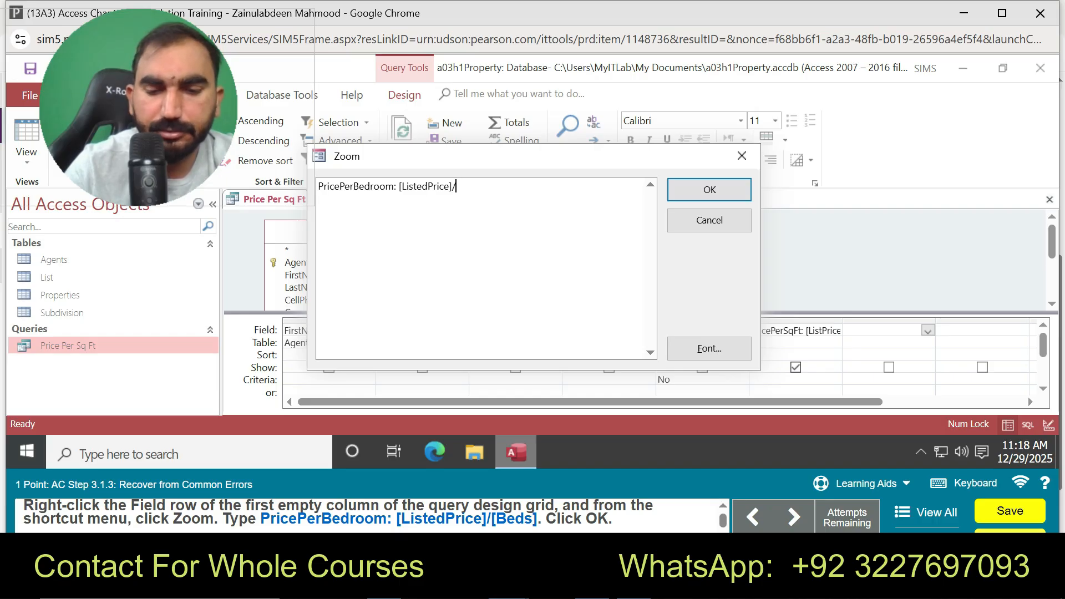
pyautogui.write('[Beds]')
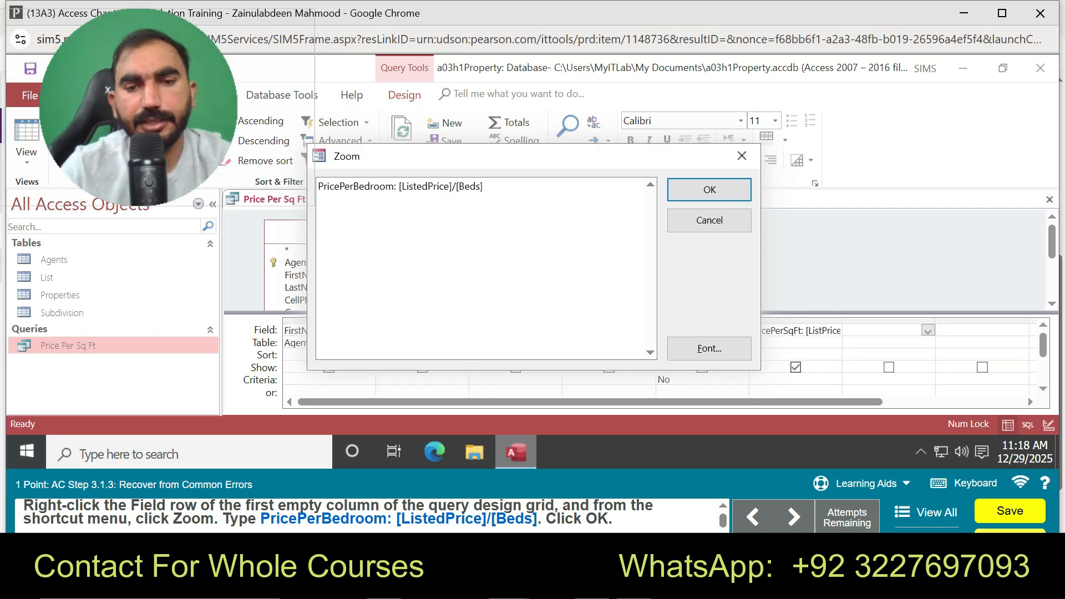
pyautogui.click(710, 189)
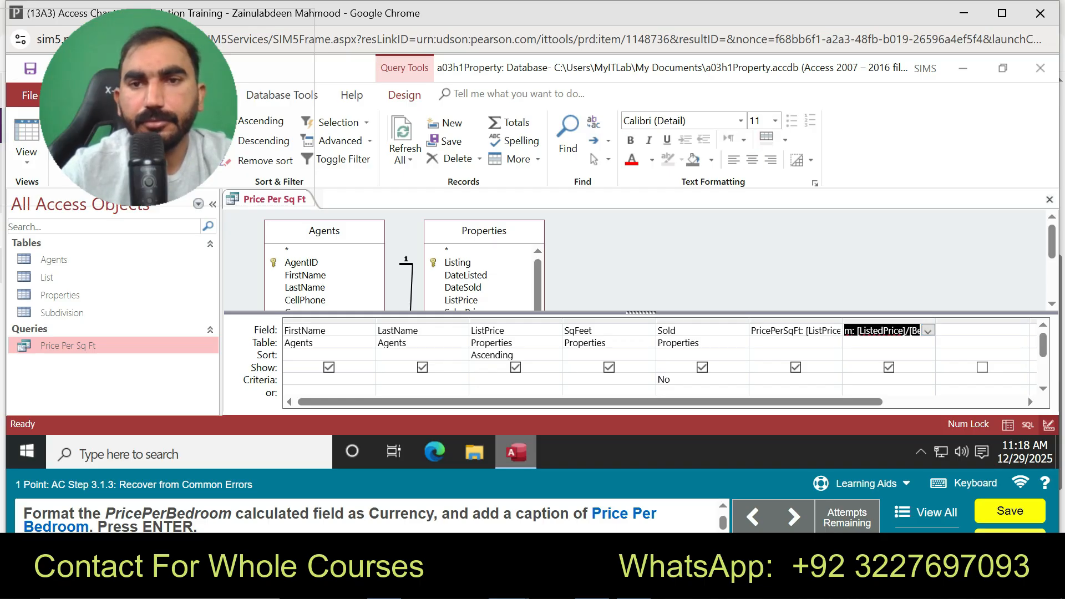
# Step: Replace the PricePerBedroom expression in its Field row with Properties.* from the list of available fields
pyautogui.click(873, 331)
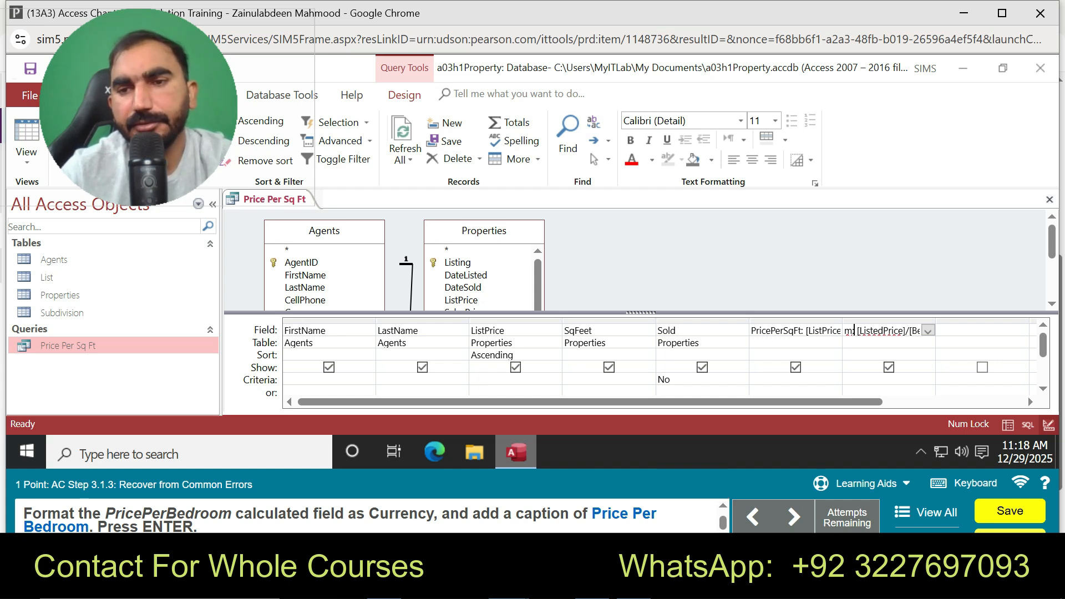
pyautogui.moveTo(892, 331); pyautogui.dragTo(838, 330)
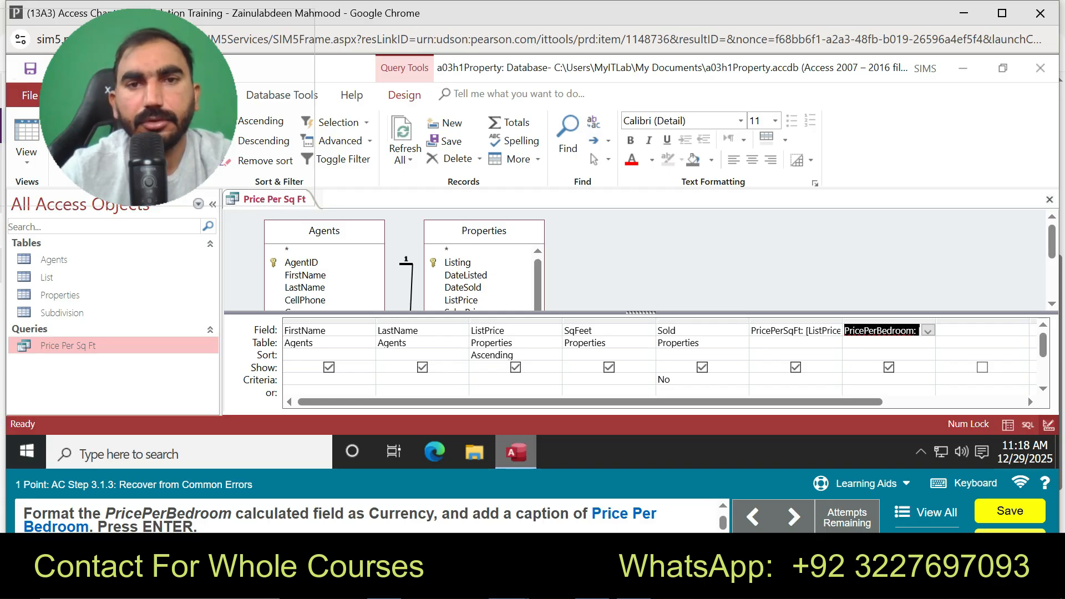
pyautogui.click(928, 332)
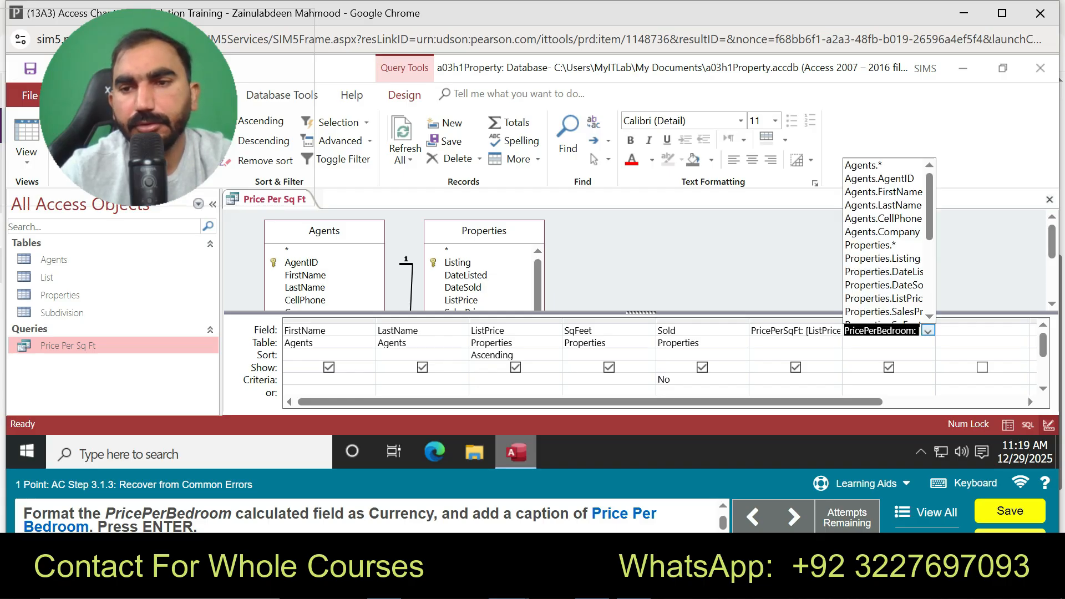
pyautogui.press('Return')
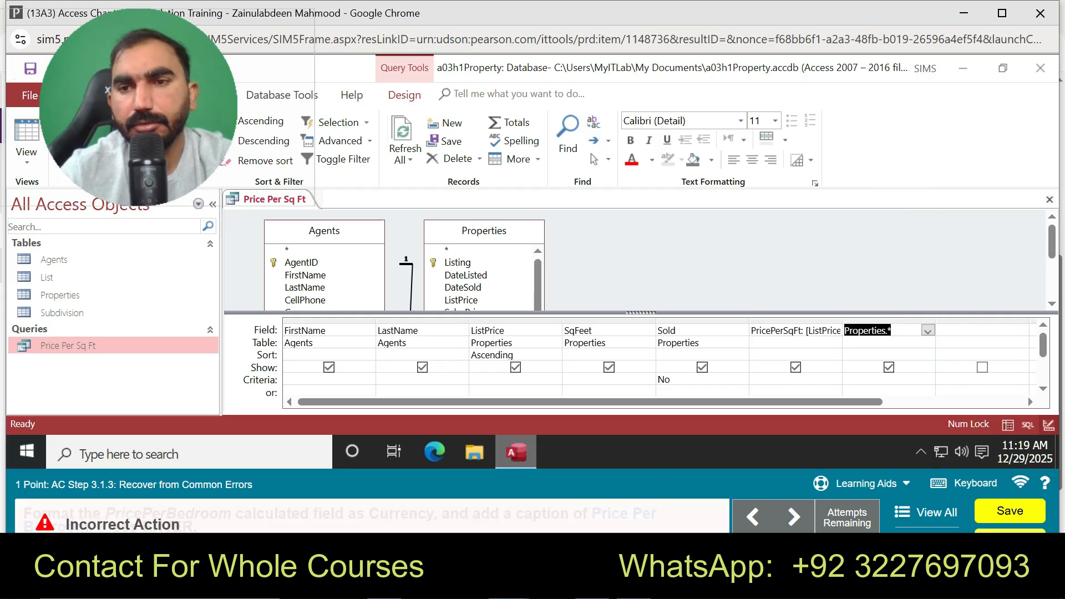
pyautogui.click(886, 343)
pyautogui.click(895, 330)
pyautogui.click(894, 343)
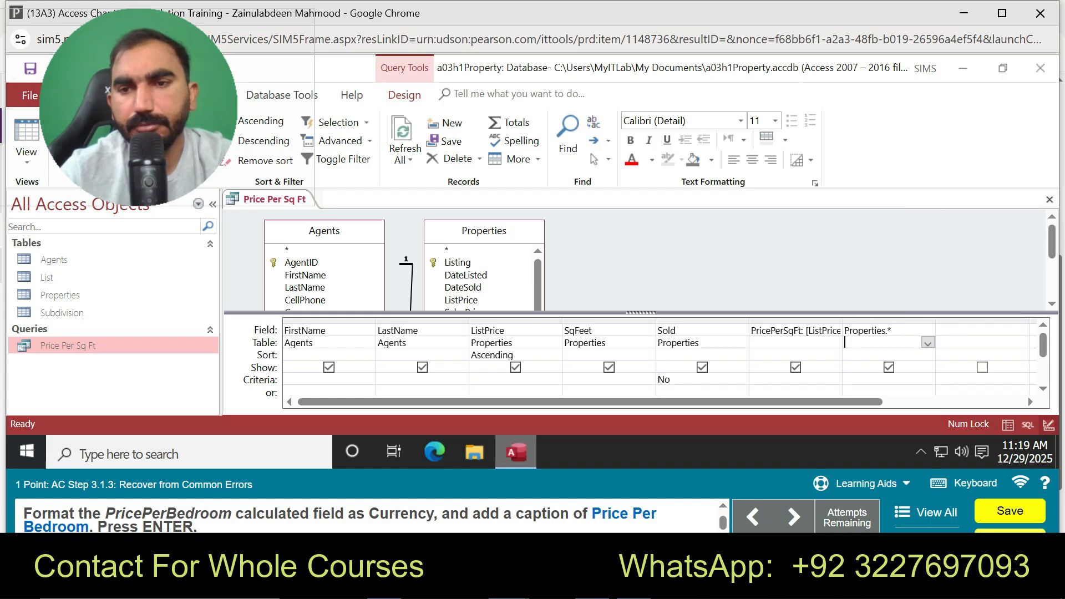
pyautogui.press('Up')
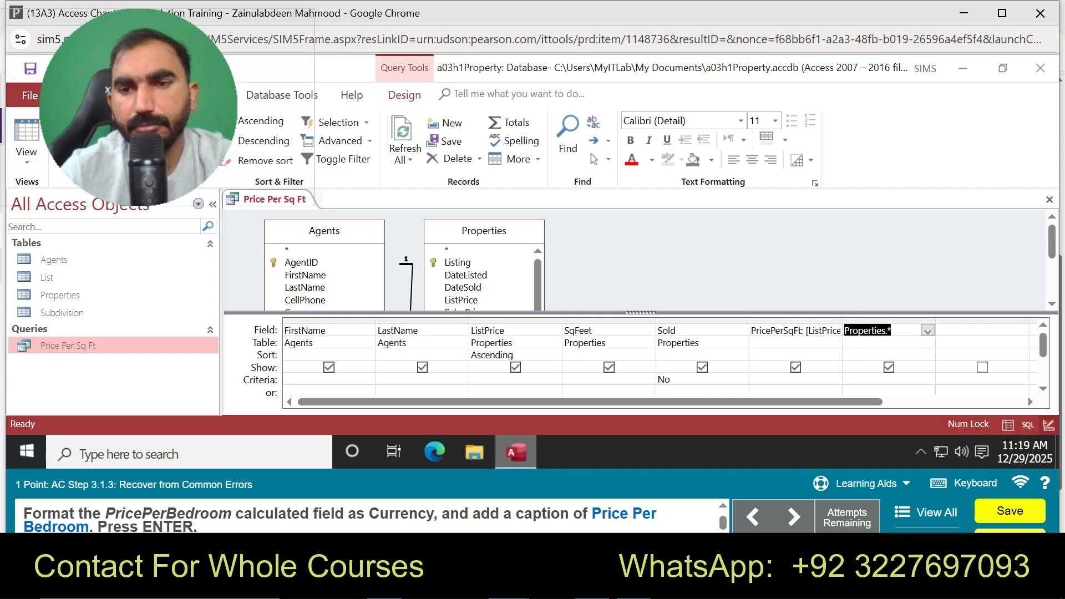
pyautogui.click(793, 330)
pyautogui.click(894, 331)
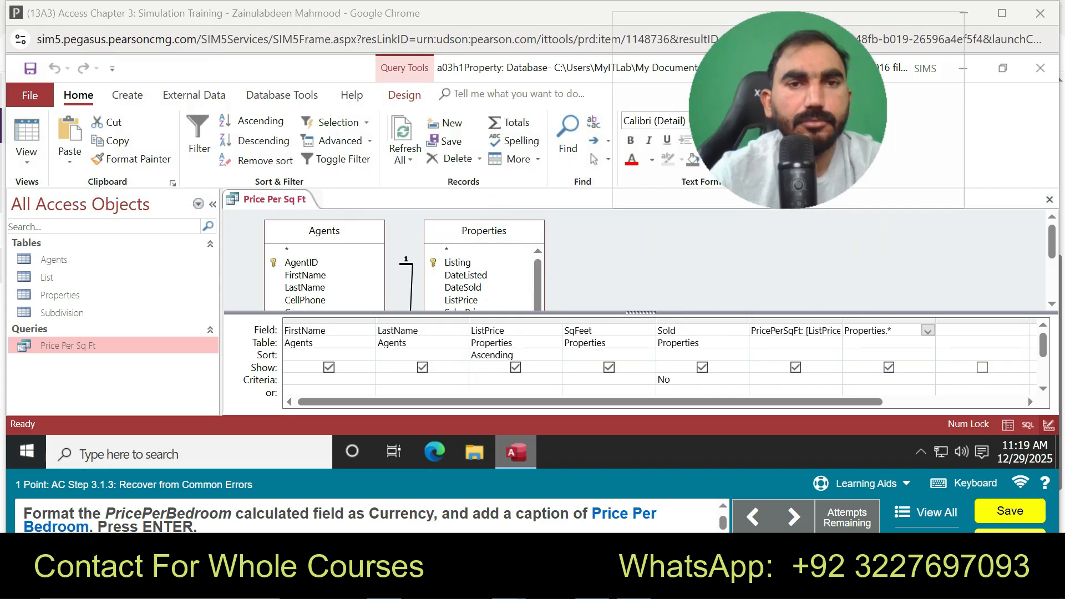
# Step: Set the format of the last design-grid field to Currency and its caption to Price Per Bedroom in the Property Sheet
pyautogui.click(405, 95)
pyautogui.moveTo(786, 111); pyautogui.dragTo(129, 120)
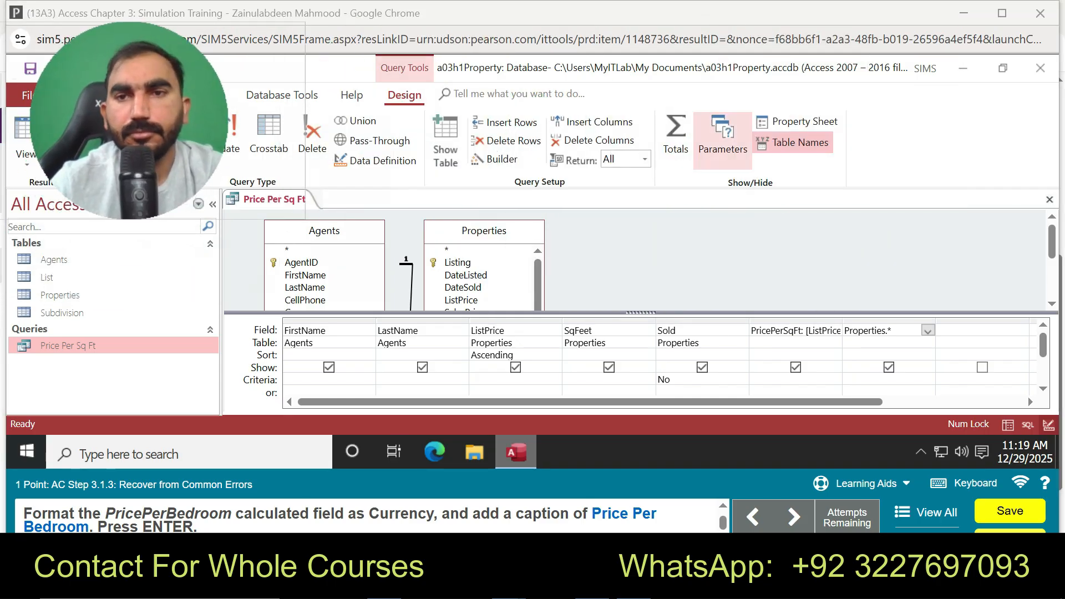
pyautogui.click(797, 122)
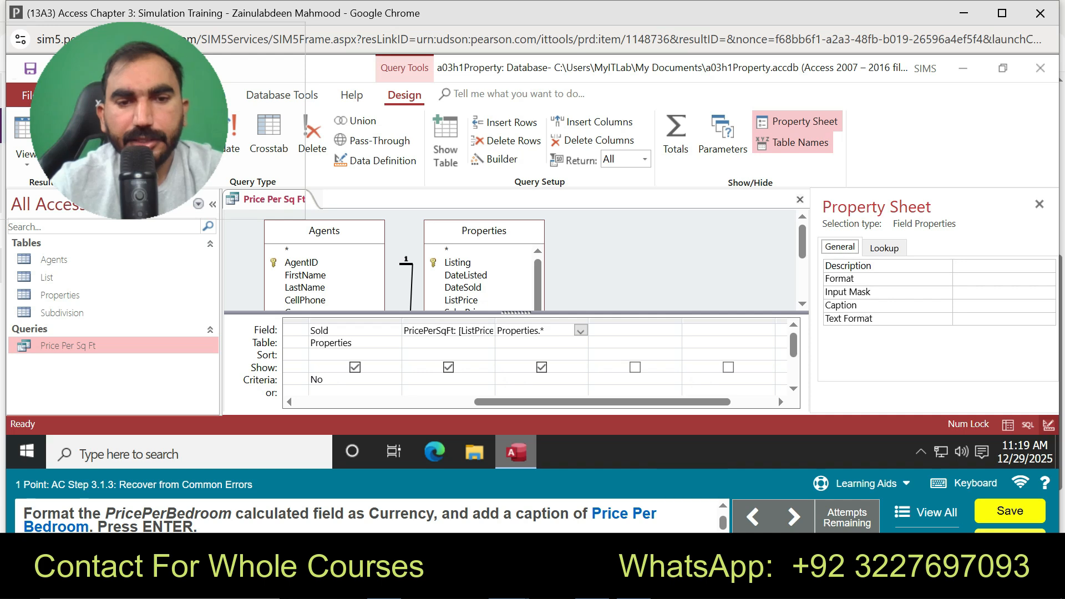
pyautogui.click(1003, 279)
pyautogui.click(1048, 280)
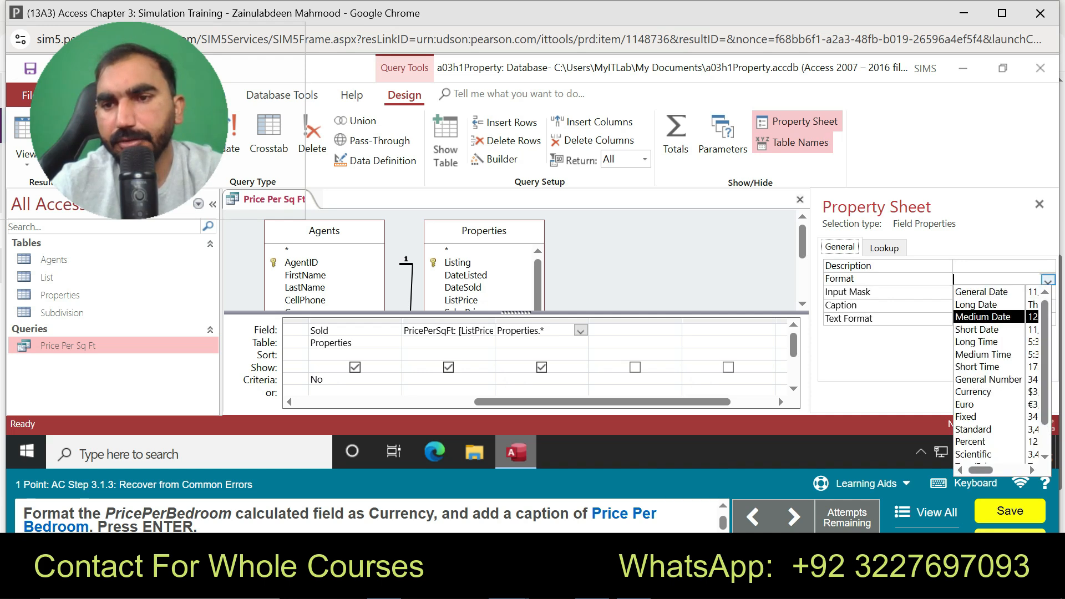
pyautogui.click(998, 392)
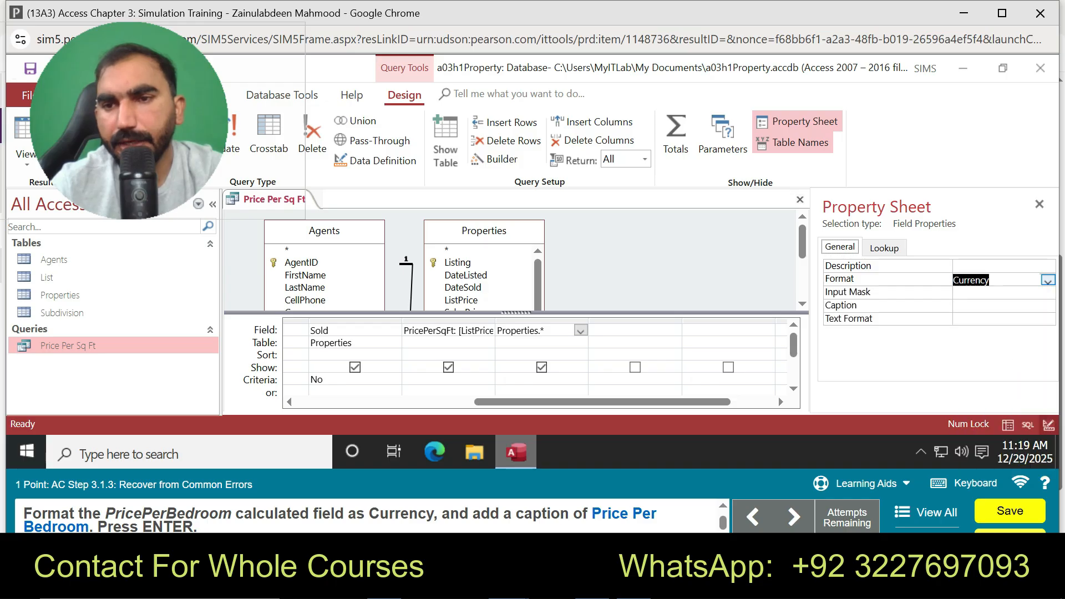
pyautogui.click(1004, 306)
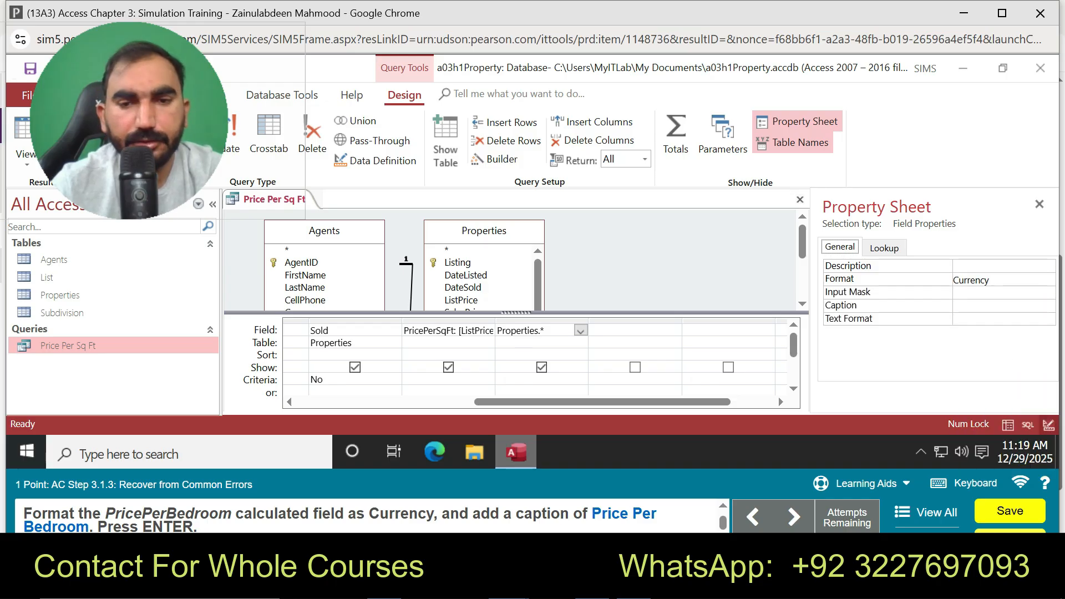
pyautogui.write('rice Per ')
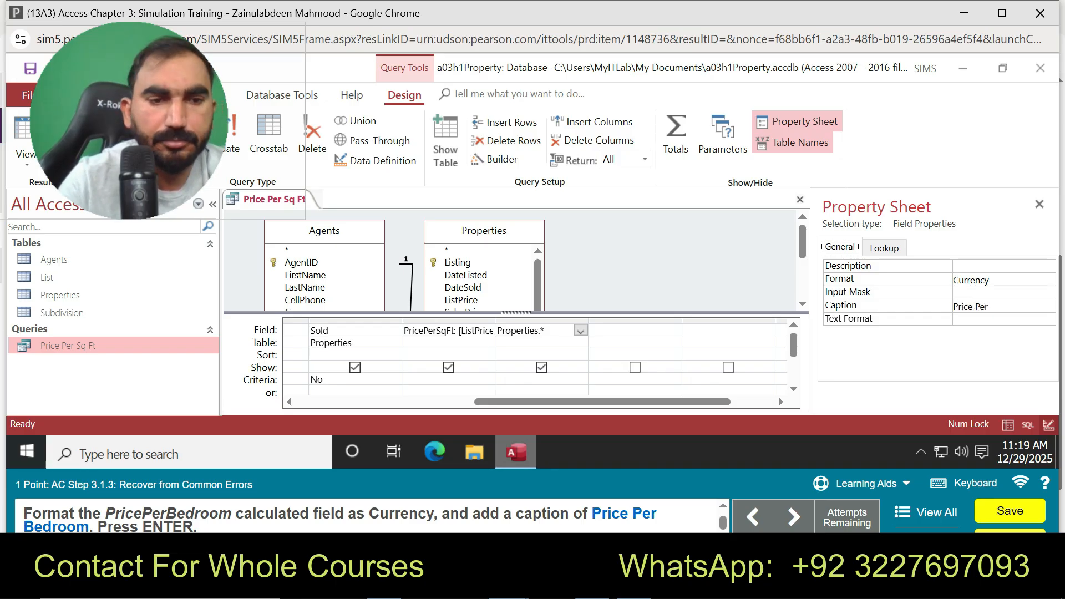
pyautogui.write('Bedroom')
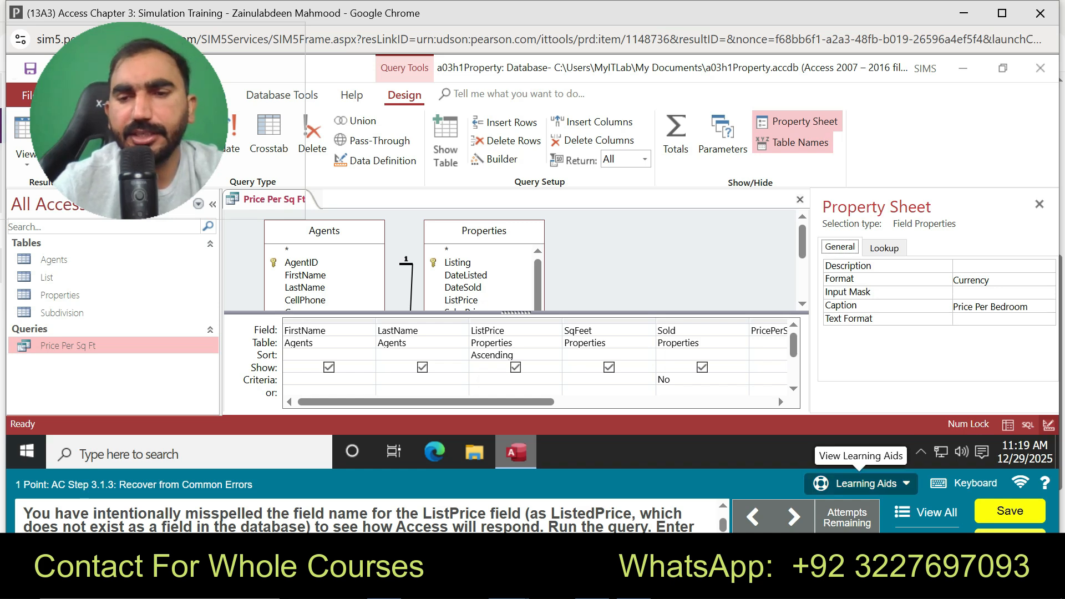
# Step: Practice running the query with 100000 as the ListedPrice parameter value, using Practice mode
pyautogui.click(865, 483)
pyautogui.click(860, 447)
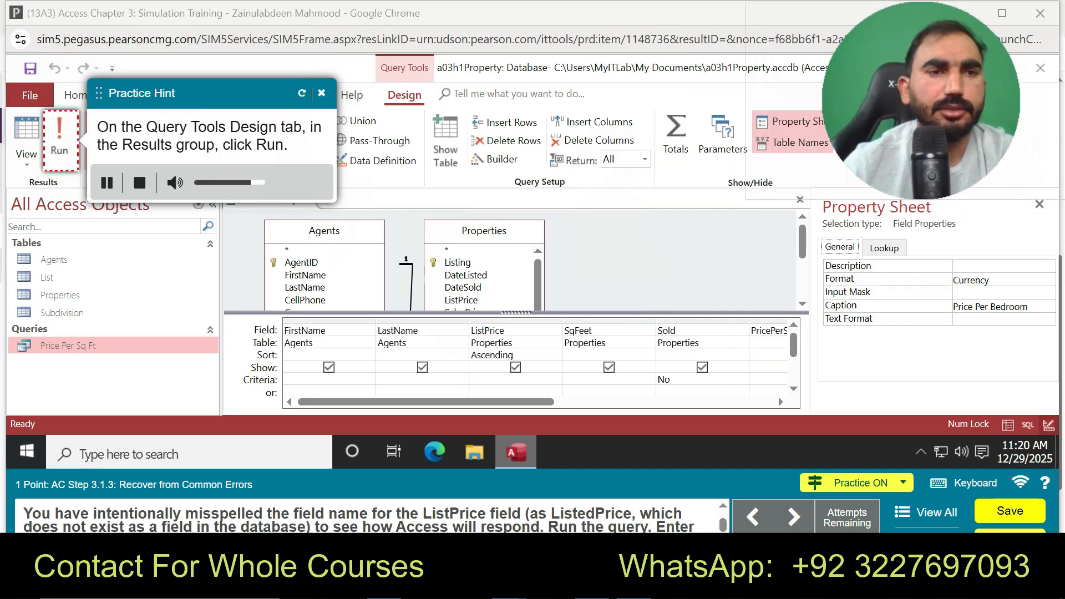
pyautogui.click(60, 140)
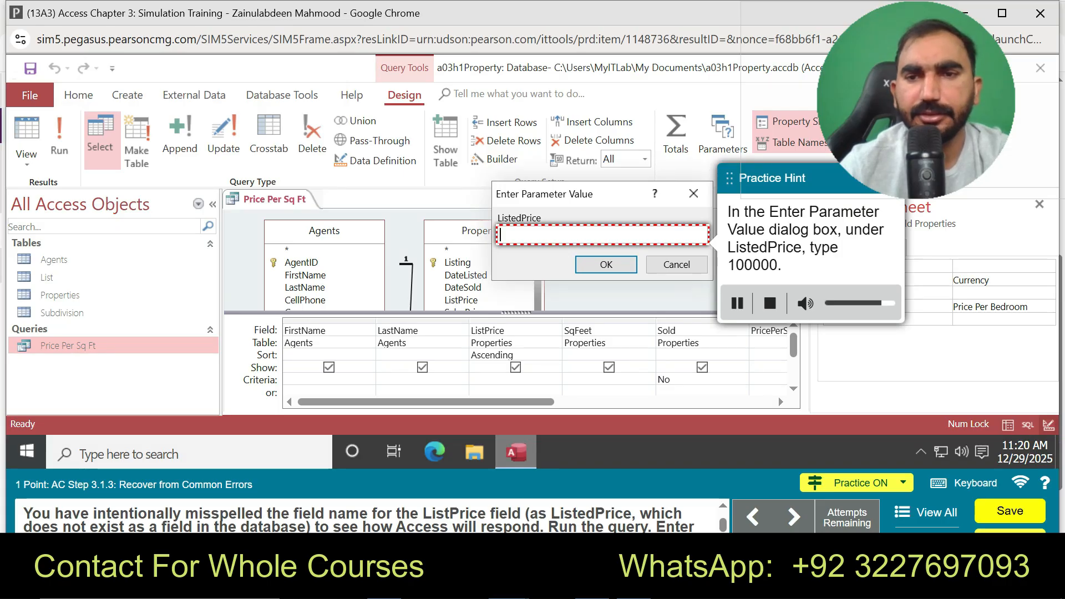
pyautogui.write('100')
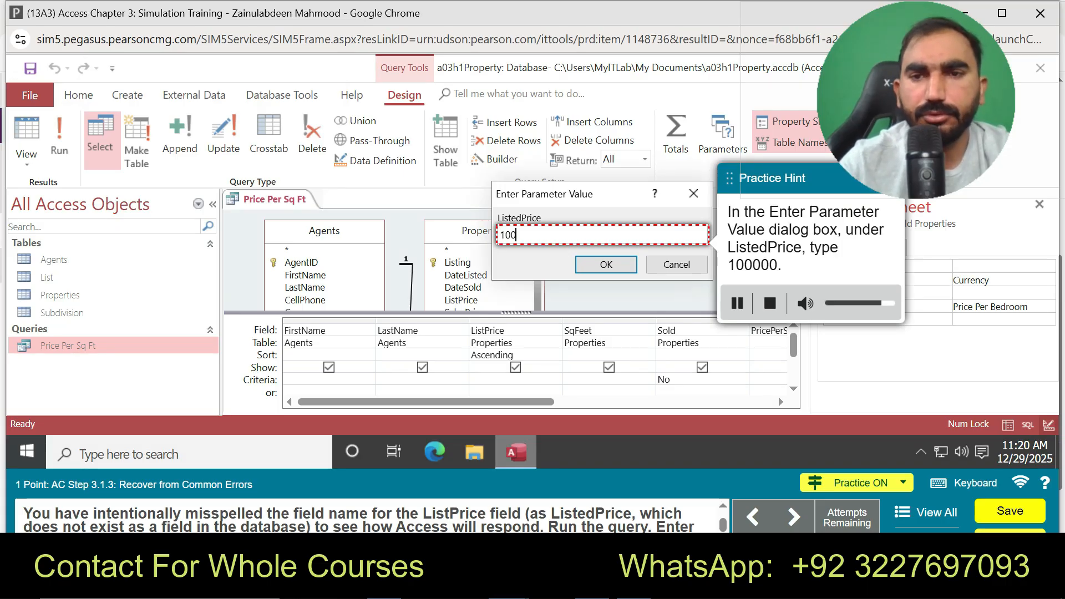
pyautogui.write('000')
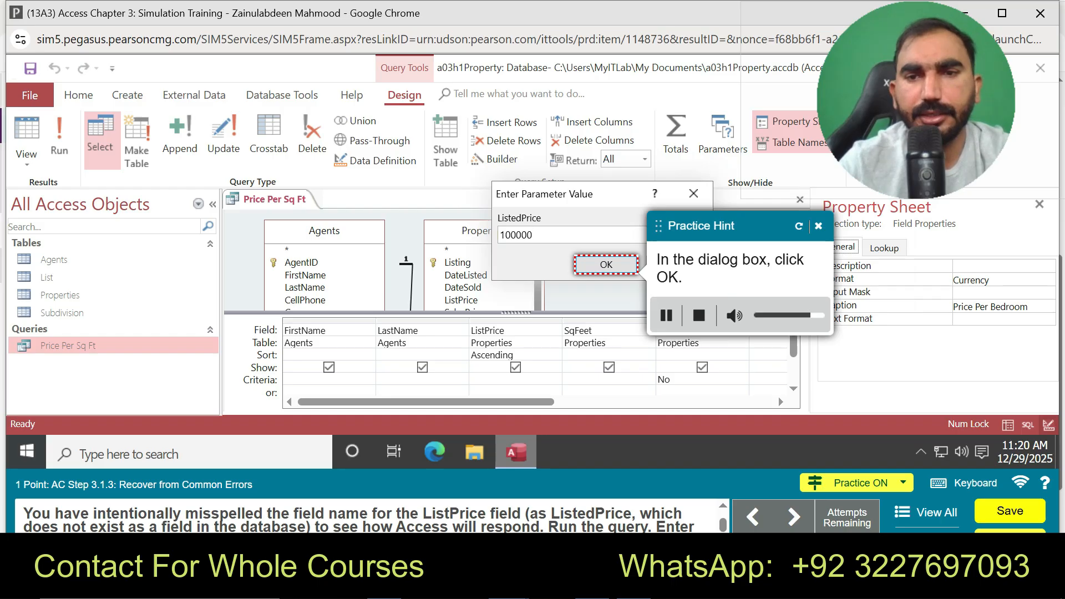
pyautogui.click(606, 264)
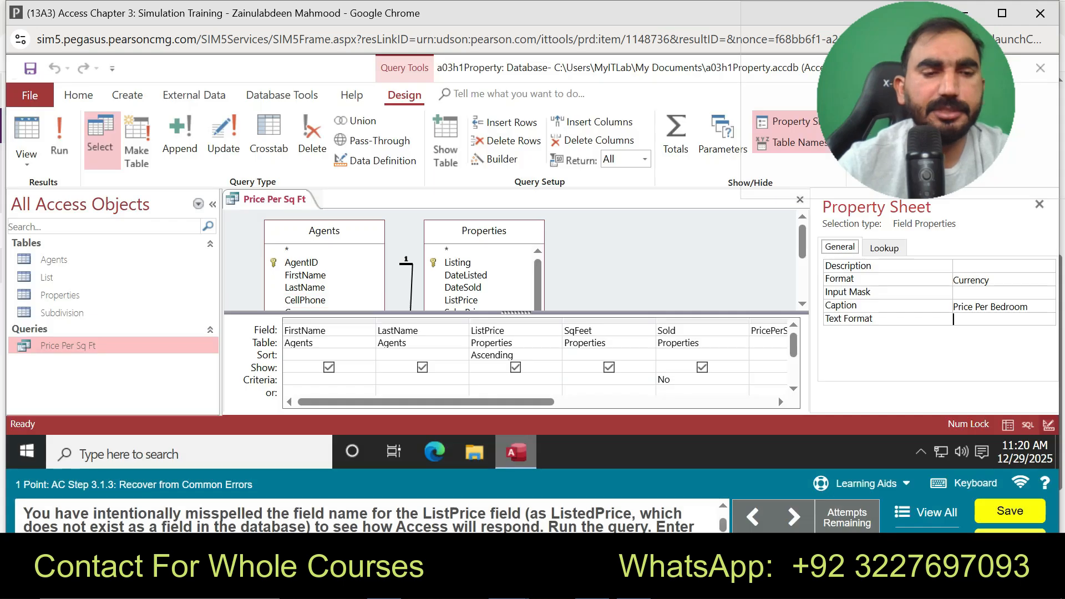
# Step: Run the query outside the practice, supplying 100000 for the ListedPrice parameter
pyautogui.click(59, 139)
pyautogui.write('100000')
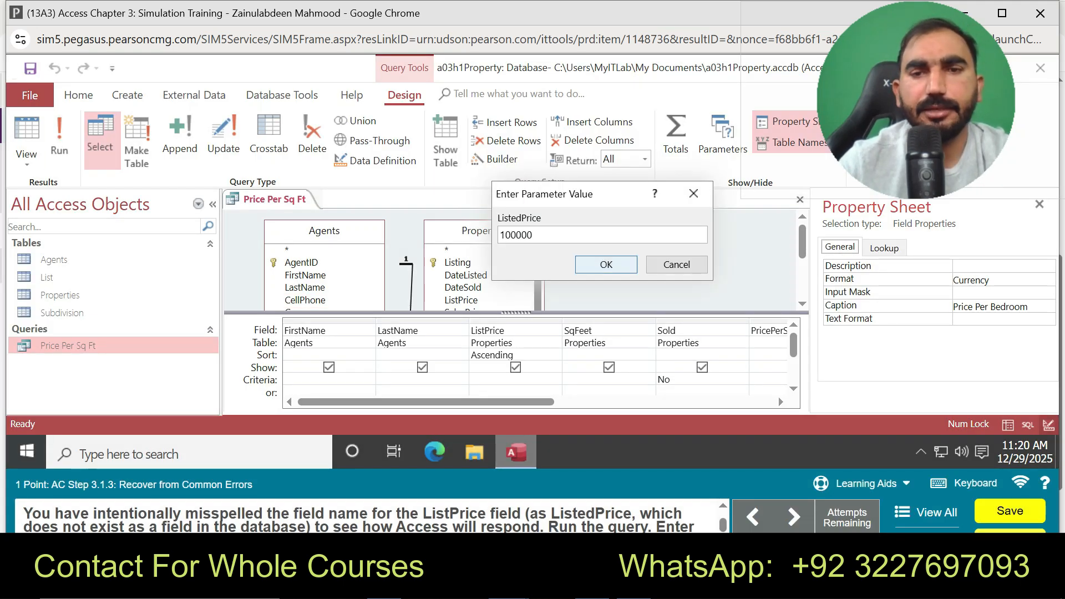
pyautogui.press('Return')
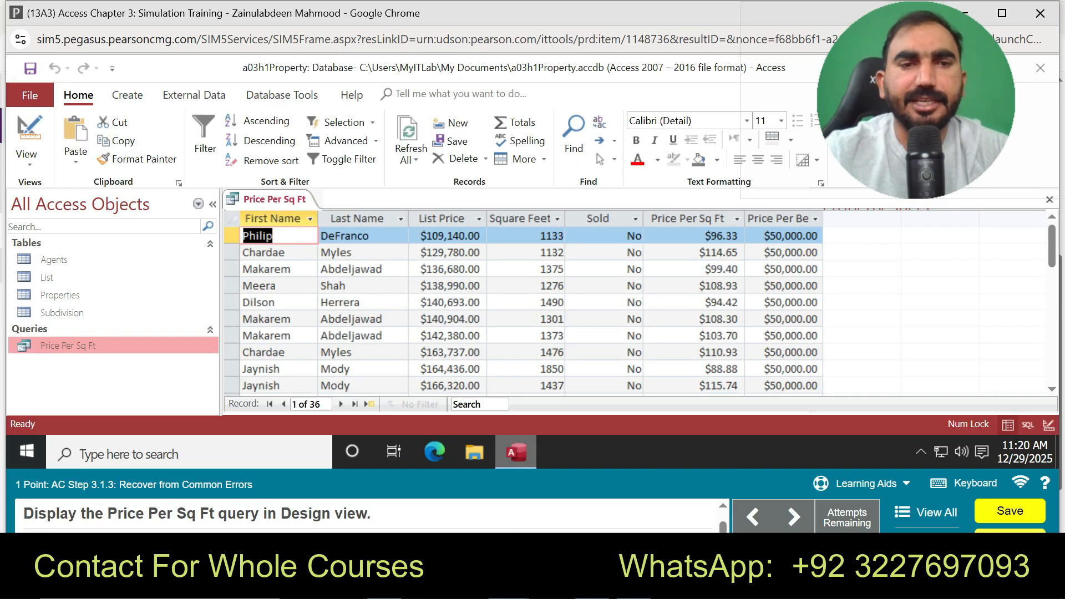
# Step: In Design view, correct the calculated field to "PricePerBedroom: [ListPrice]/[Beds]" through the Zoom box, and run the query
pyautogui.rightClick(280, 199)
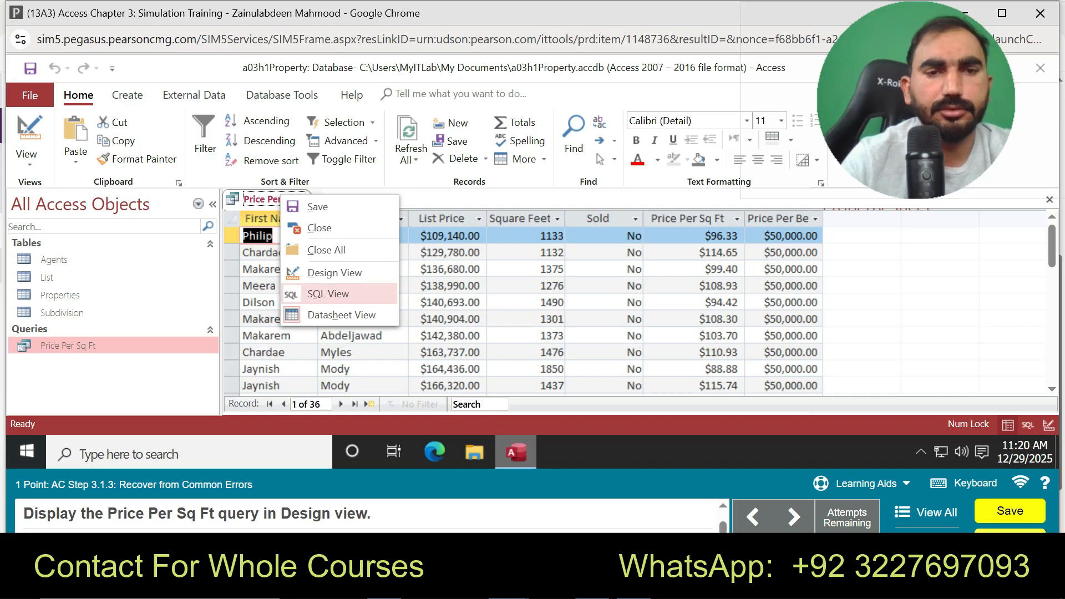
pyautogui.click(335, 272)
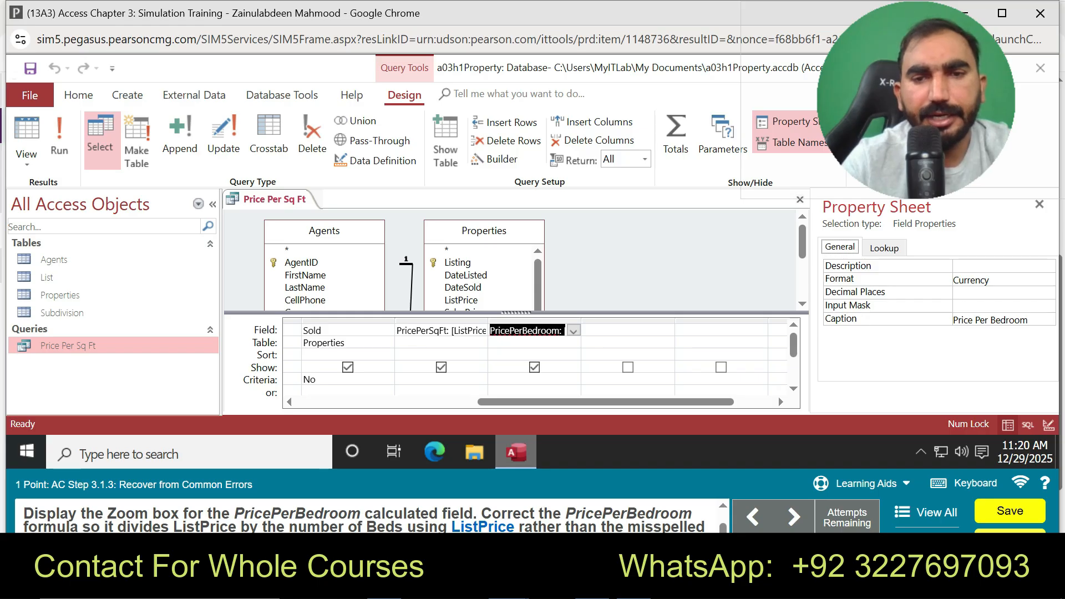
pyautogui.rightClick(567, 331)
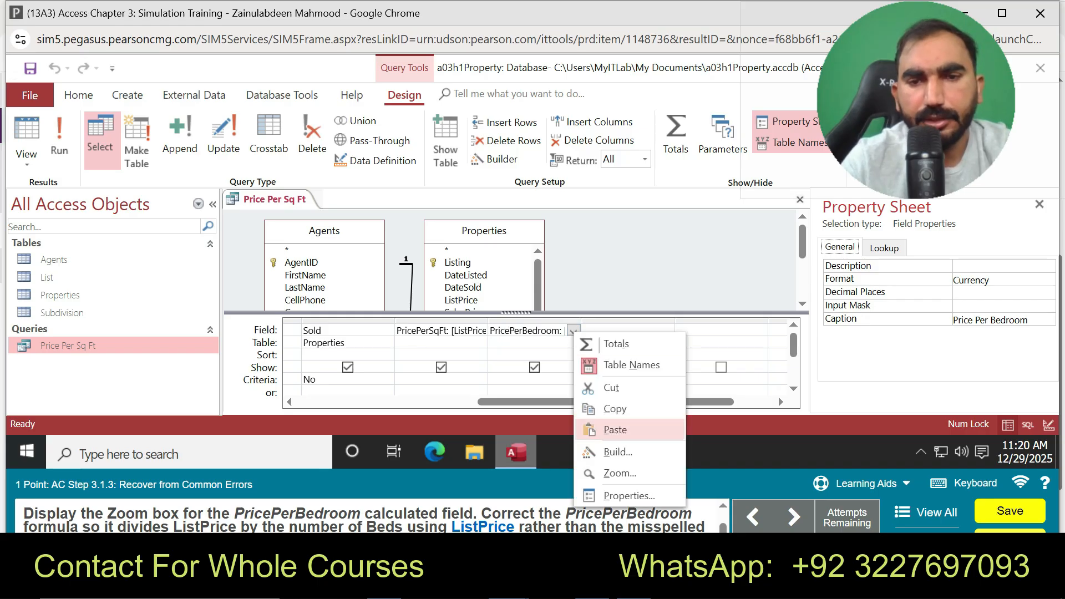
pyautogui.click(619, 473)
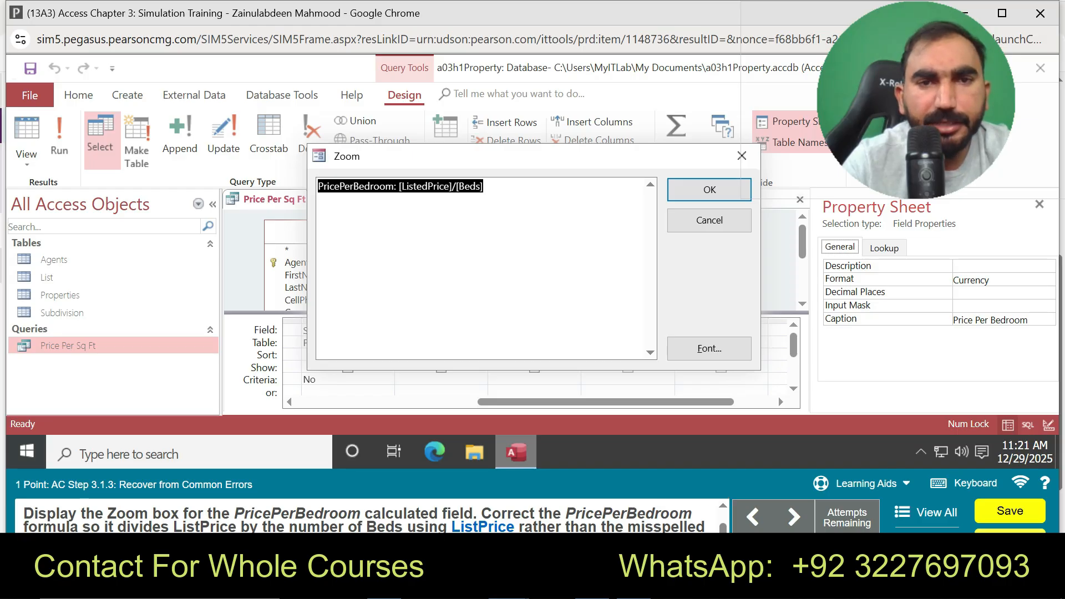
pyautogui.click(421, 186)
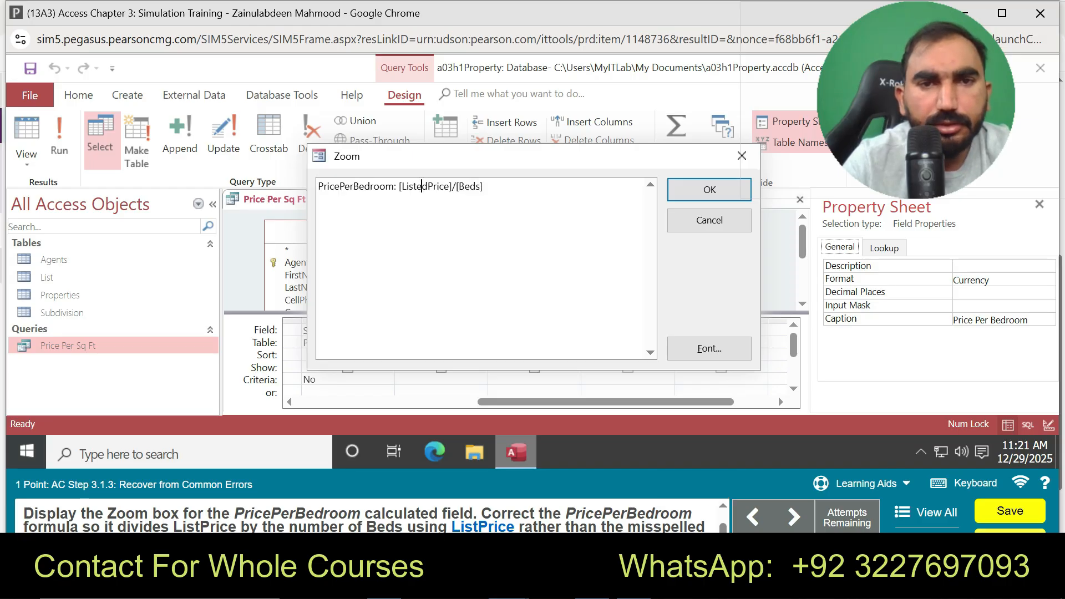
pyautogui.press('Delete')
pyautogui.press('BackSpace')
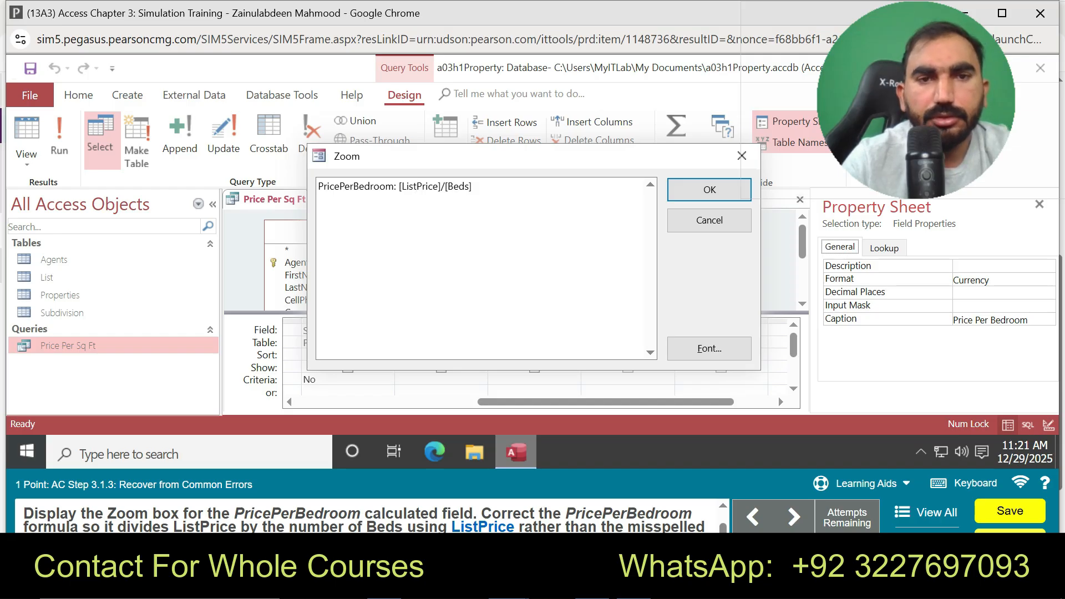
pyautogui.press('Return')
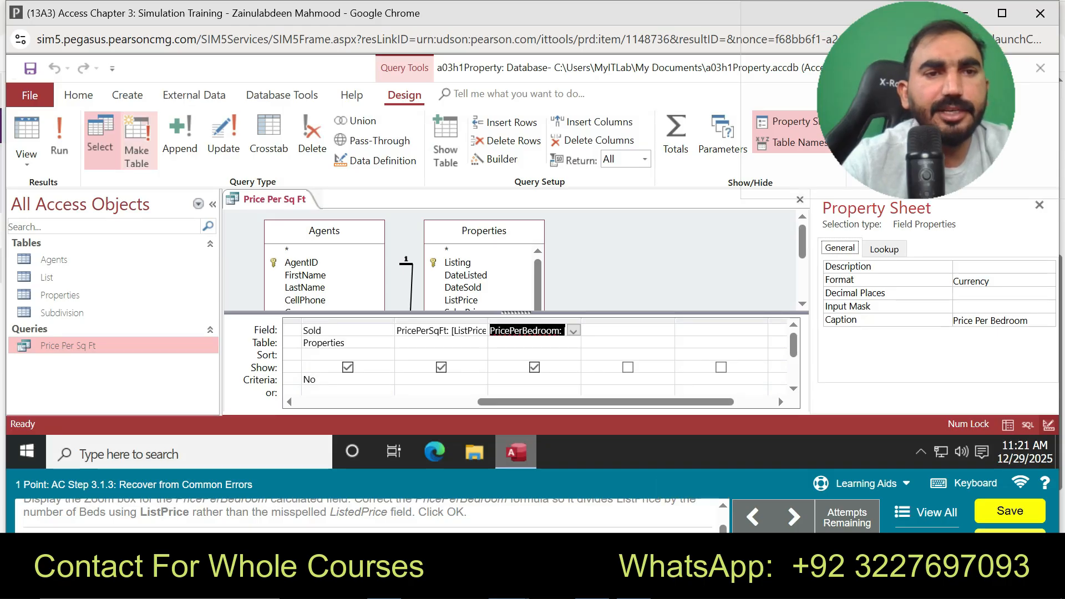
pyautogui.click(60, 138)
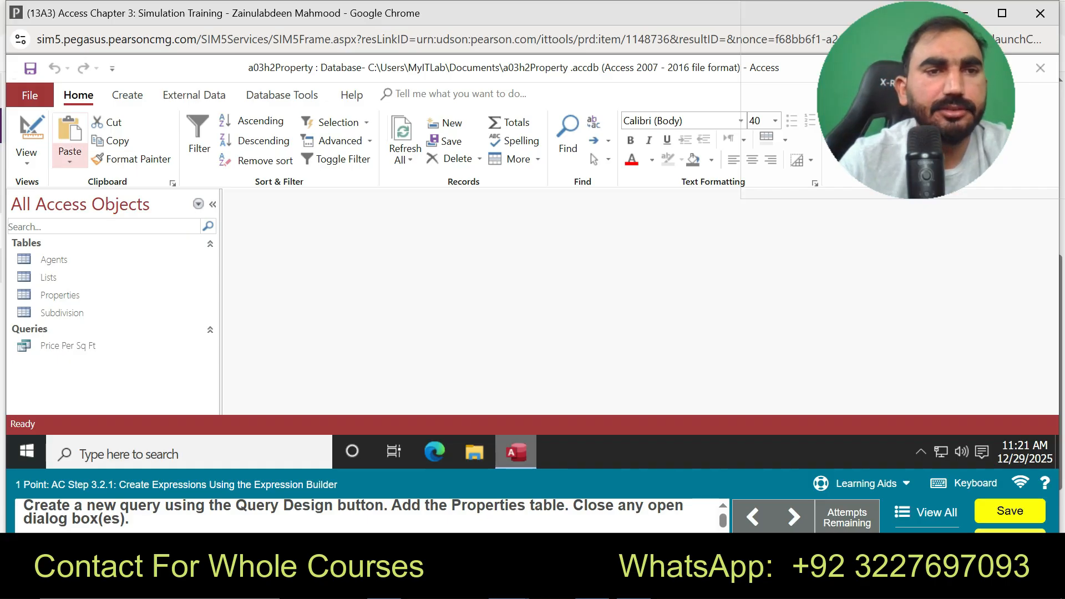
# Step: Create a new query in Design view, add the Properties table to it, and close the Show Table dialog
pyautogui.click(127, 95)
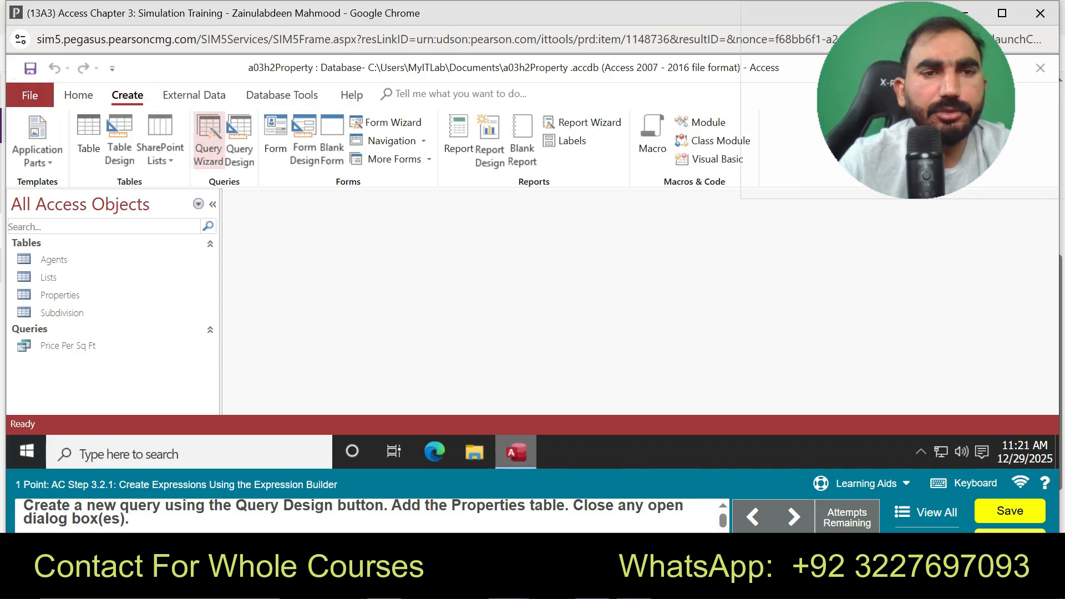
pyautogui.click(240, 140)
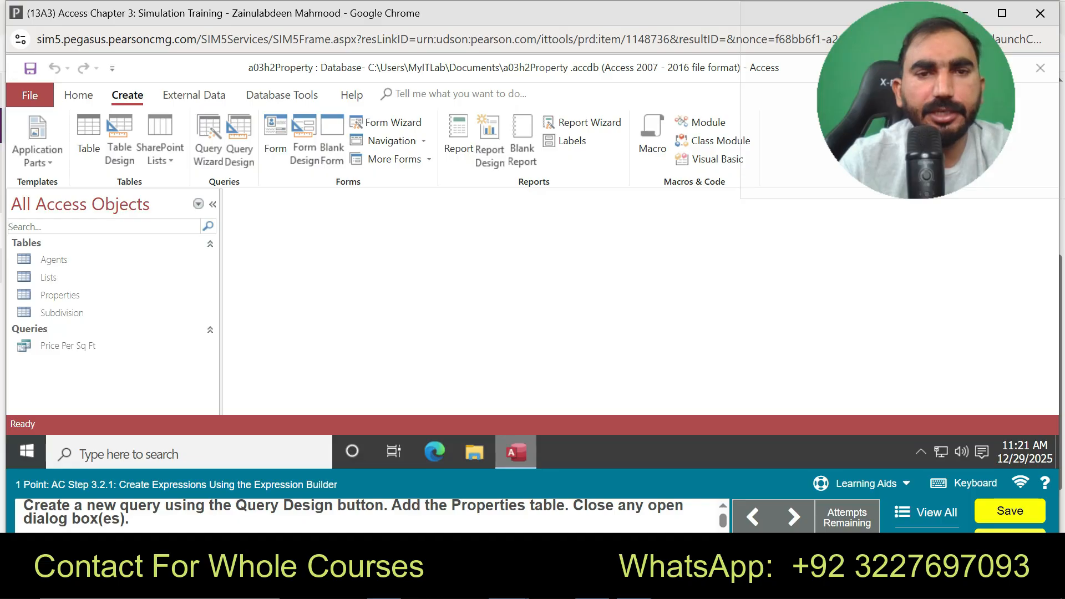
pyautogui.click(430, 130)
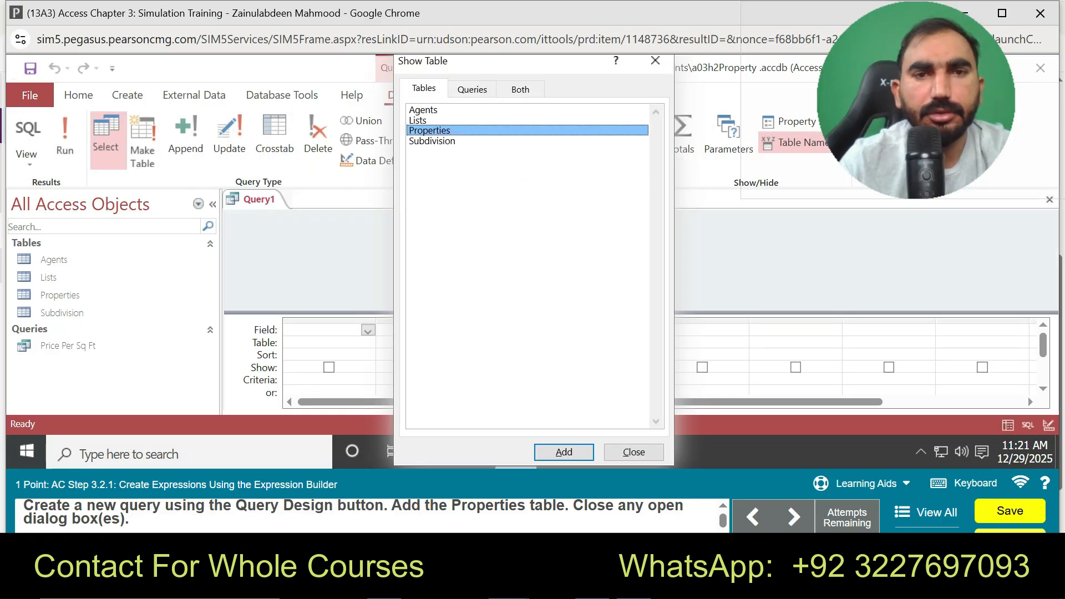
pyautogui.click(564, 453)
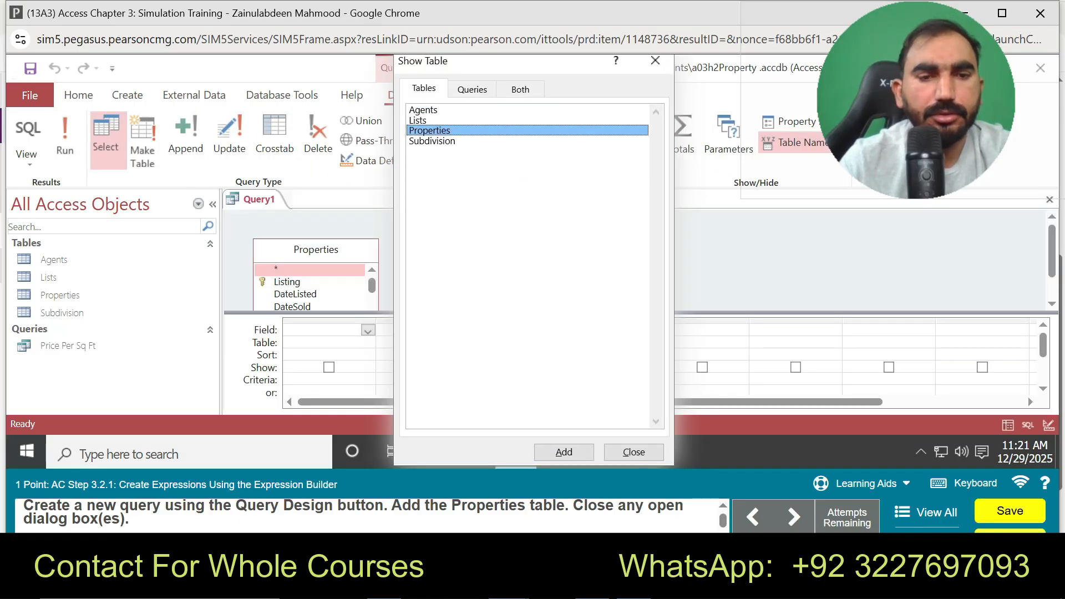
pyautogui.click(633, 453)
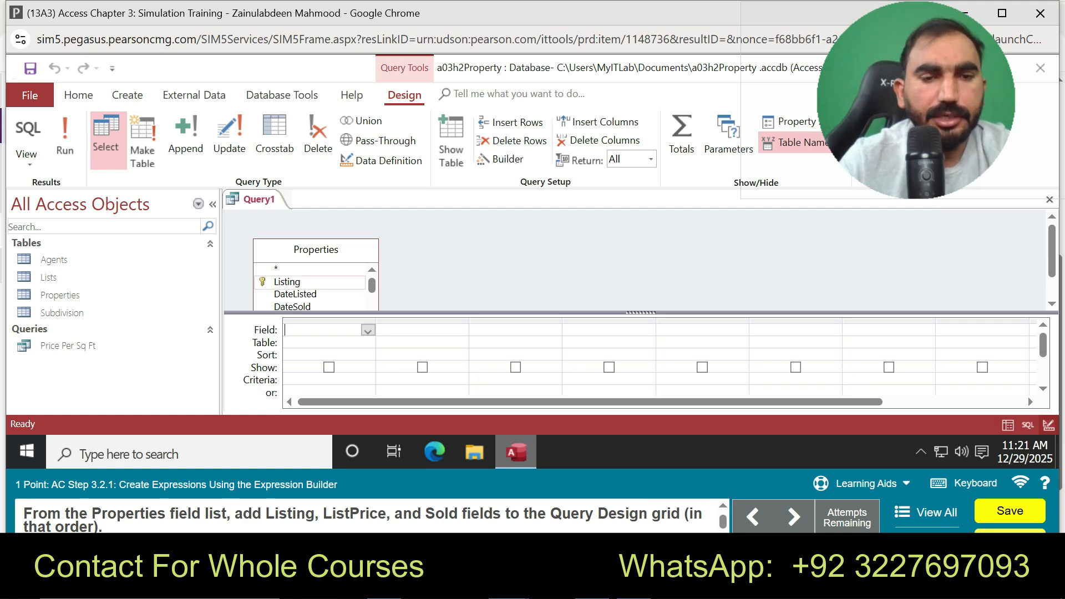
# Step: Add Listing, ListPrice and Sold from the Properties field list to the design grid, and enter the criterion "No" for Sold
pyautogui.doubleClick(287, 282)
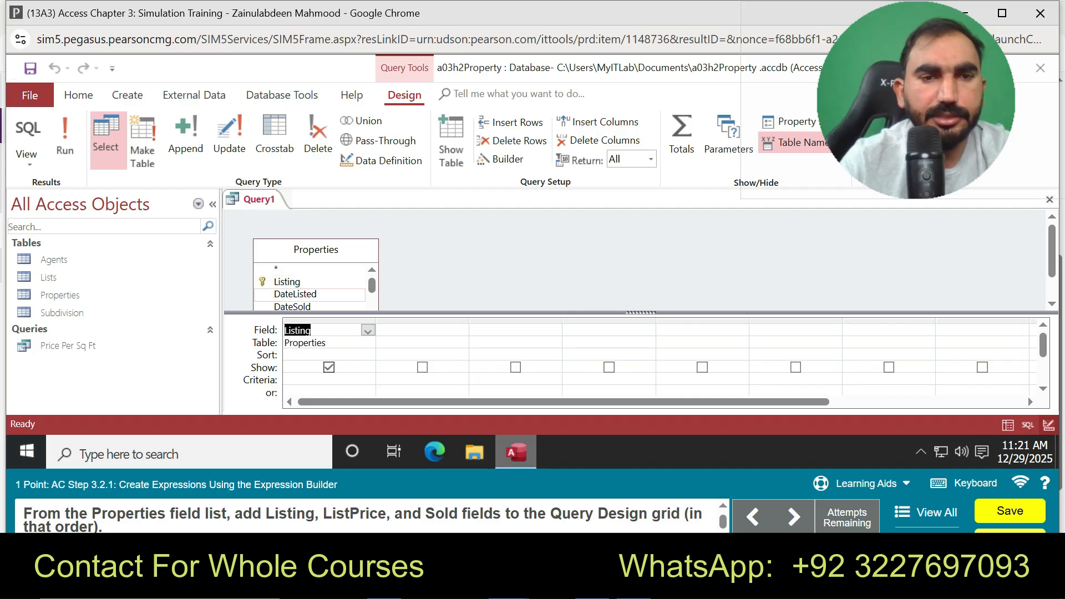
pyautogui.moveTo(372, 285); pyautogui.dragTo(371, 291)
pyautogui.click(290, 290)
pyautogui.doubleClick(290, 290)
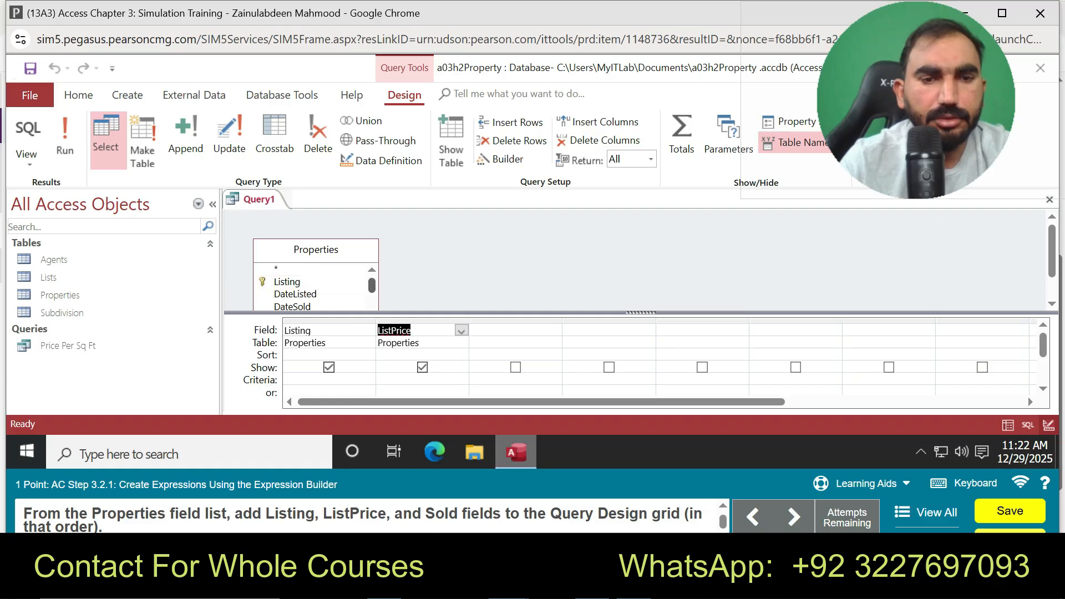
pyautogui.click(372, 285)
pyautogui.moveTo(371, 285); pyautogui.dragTo(371, 309)
pyautogui.doubleClick(287, 283)
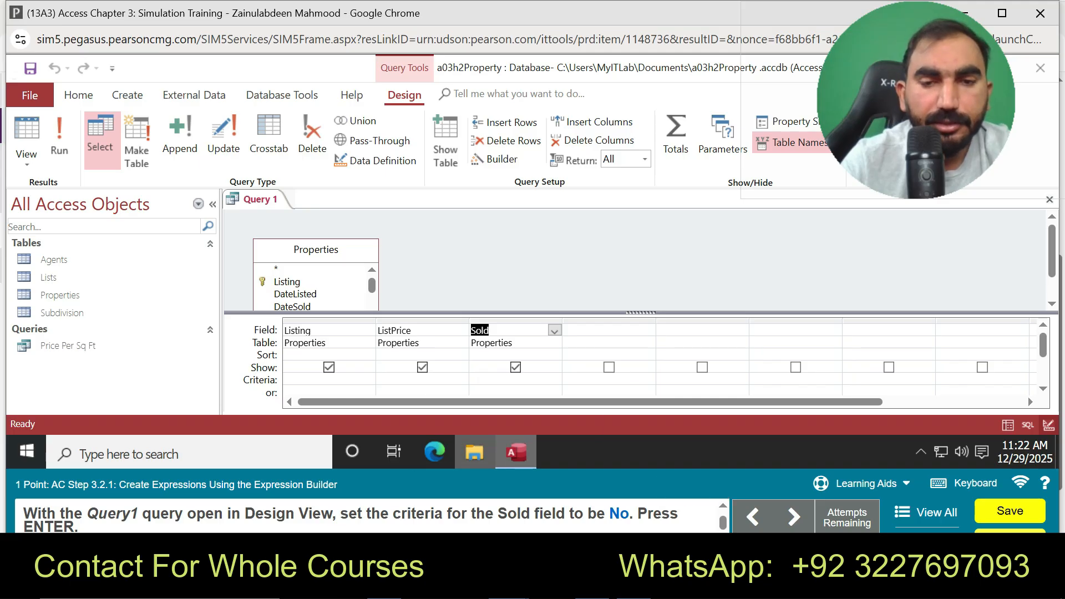
pyautogui.click(472, 390)
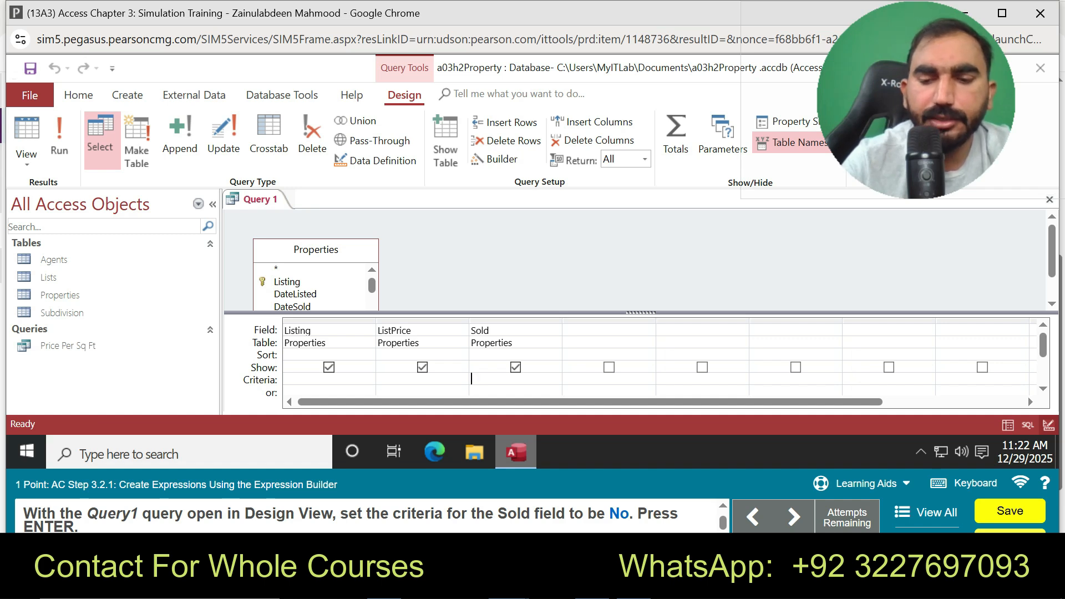
pyautogui.write('"No')
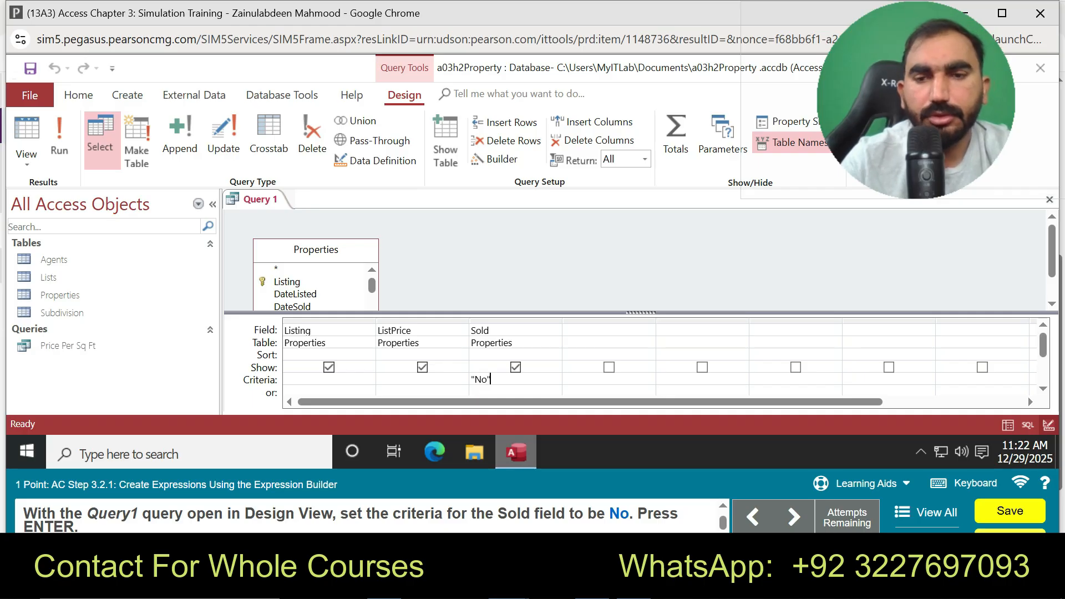
# Step: Skip ahead to the task on calculating a loan payment with the PMT function, and display the Mortgage Payments query in Design view
pyautogui.click(794, 516)
pyautogui.click(793, 516)
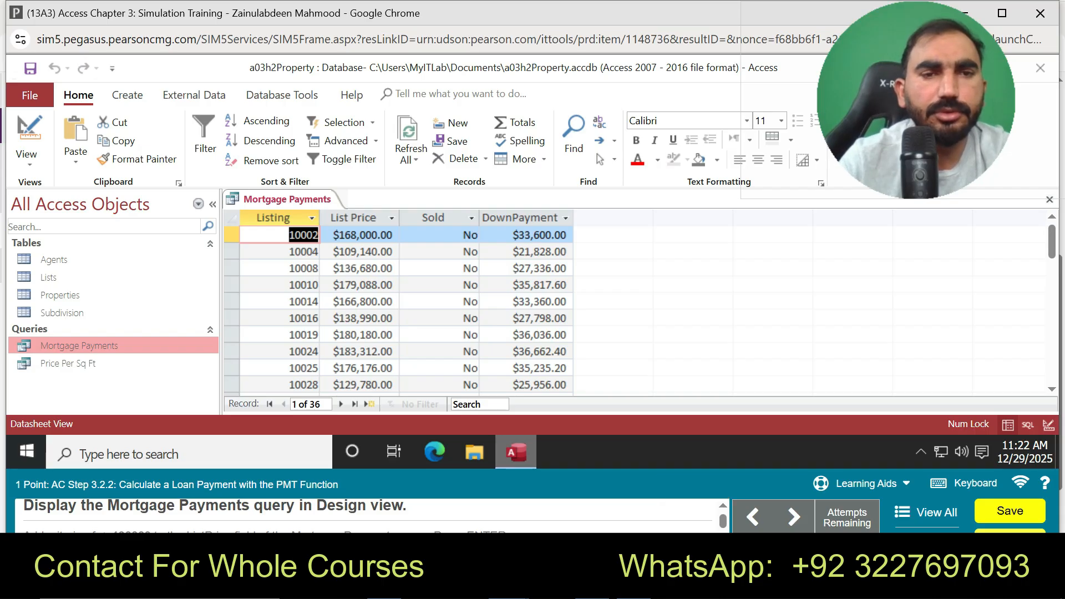
pyautogui.rightClick(302, 199)
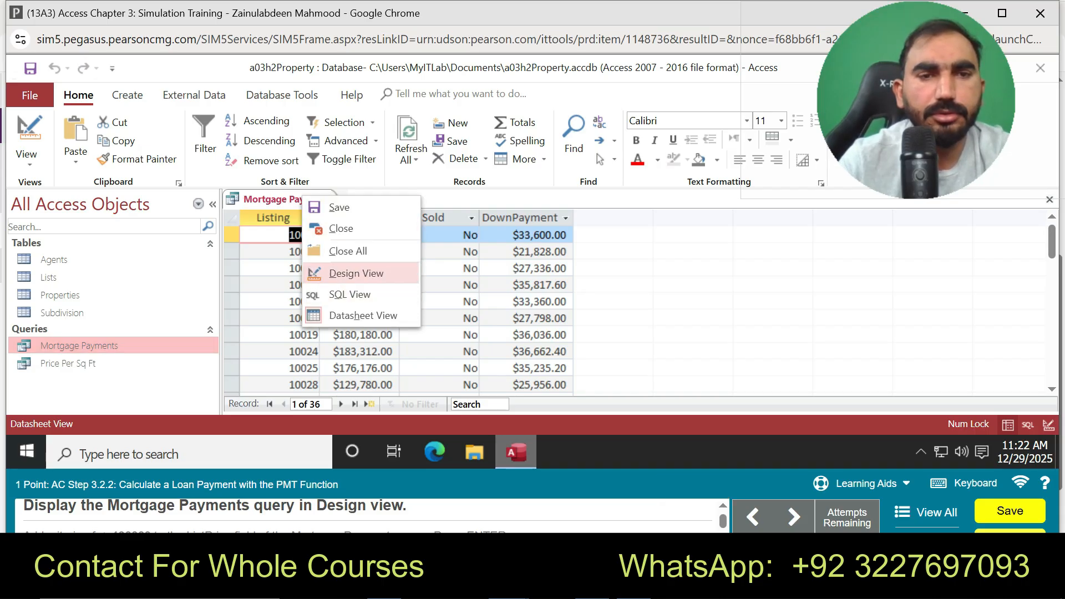
pyautogui.click(356, 273)
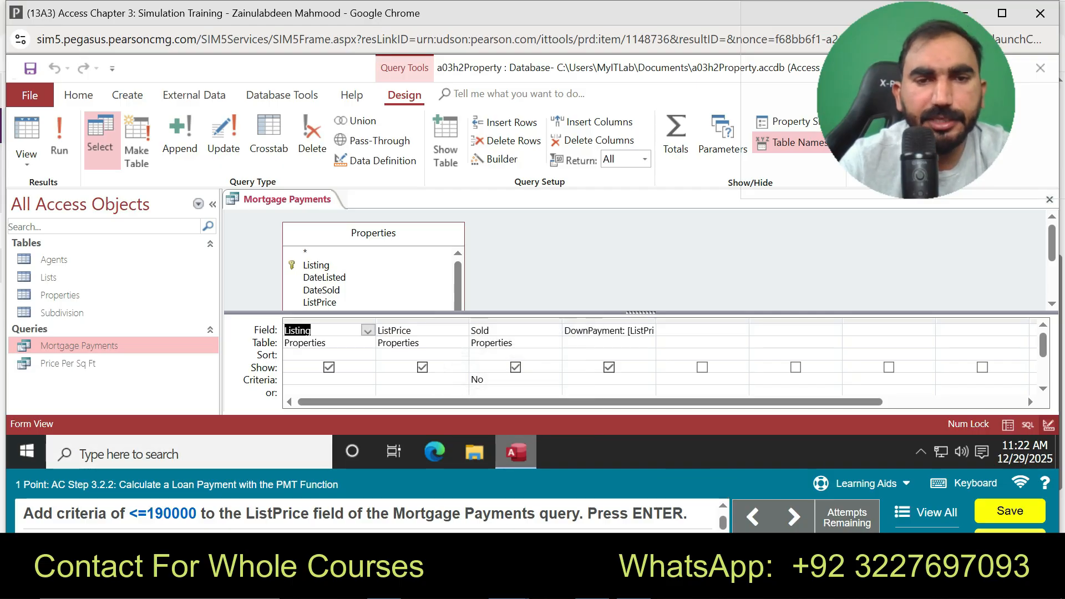
# Step: Enter the criterion <=190000 for the ListPrice field in the Mortgage Payments query
pyautogui.click(422, 379)
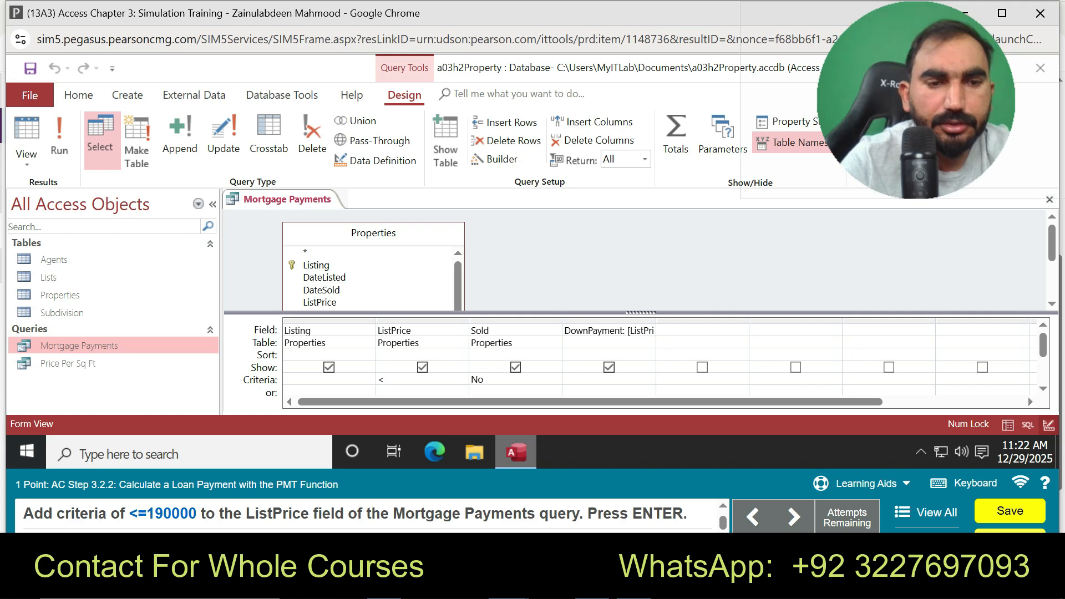
pyautogui.press('BackSpace')
pyautogui.write('=')
pyautogui.press('BackSpace')
pyautogui.write('<=')
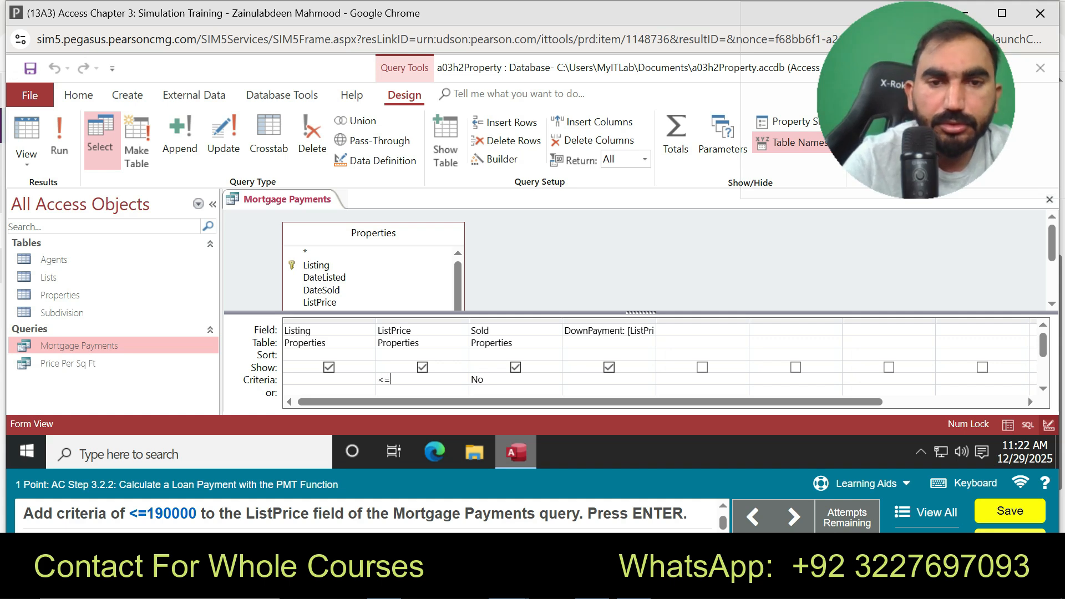
pyautogui.write('90000')
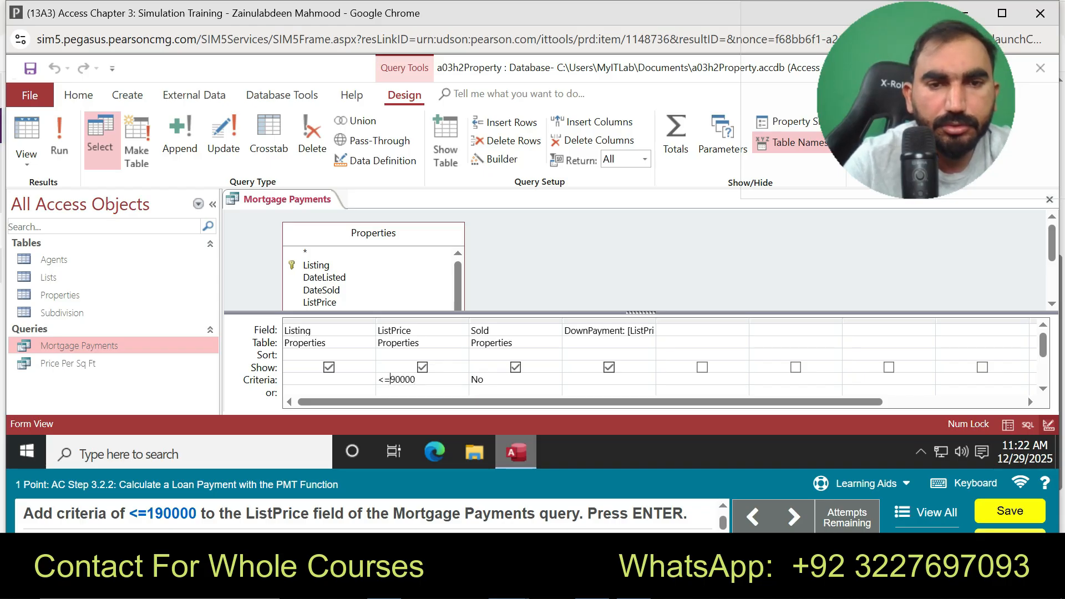
pyautogui.write('1')
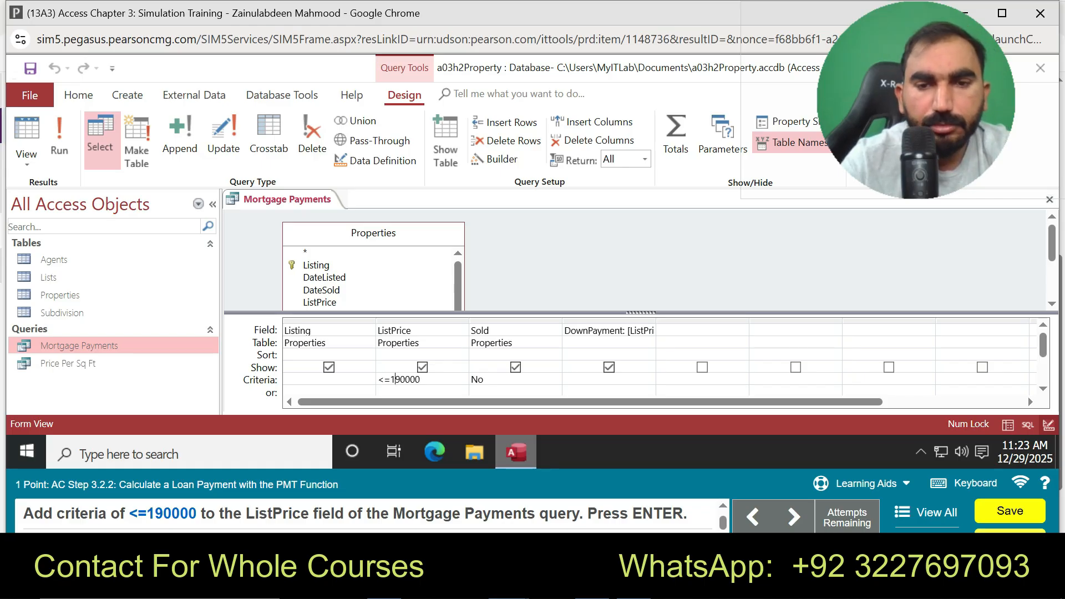
pyautogui.press('Return')
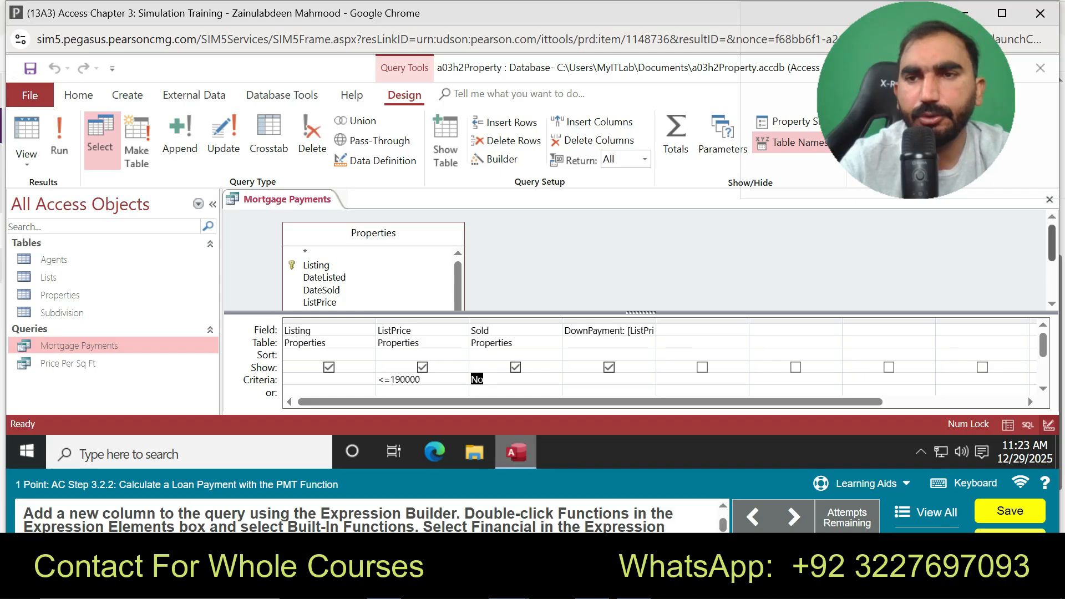
# Step: Turn on practice mode and insert the built-in financial Pmt function into the Expression Builder for the first empty query column
pyautogui.moveTo(1052, 242); pyautogui.dragTo(1052, 250)
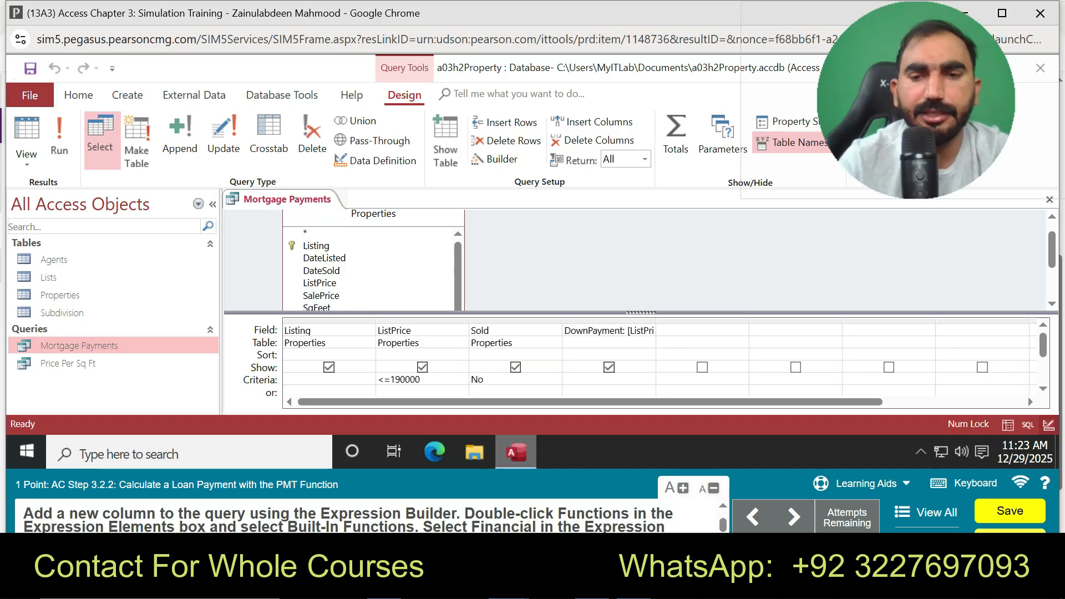
pyautogui.click(860, 483)
pyautogui.click(864, 450)
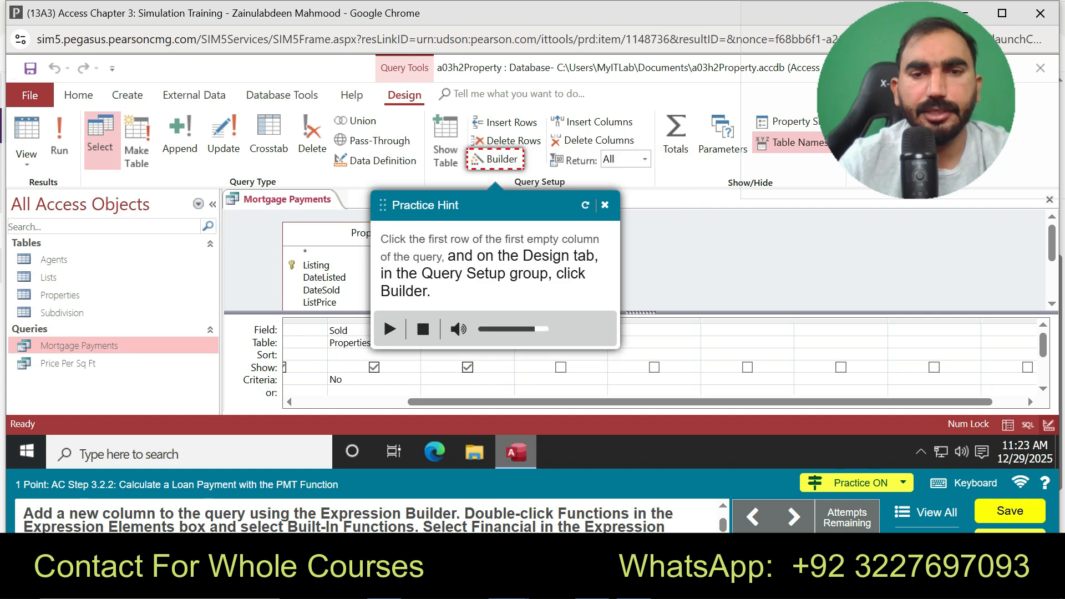
pyautogui.click(495, 159)
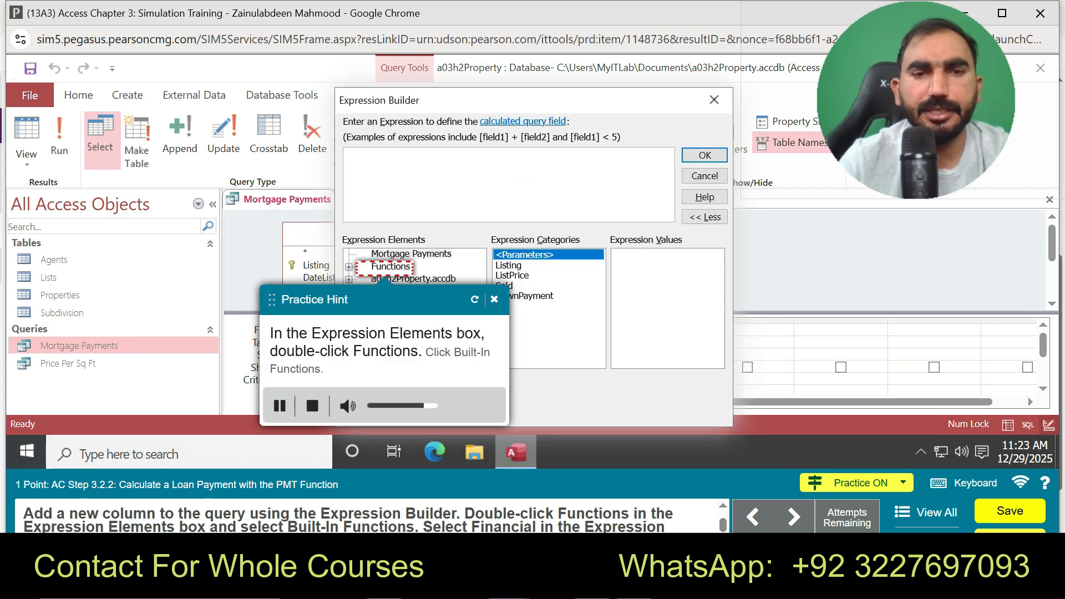
pyautogui.click(390, 267)
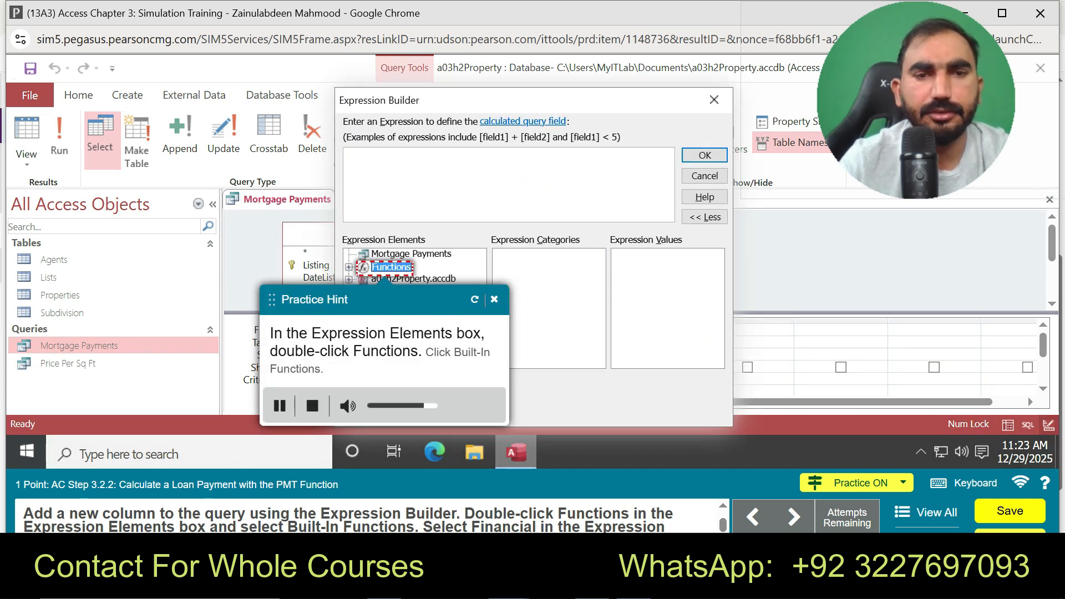
pyautogui.doubleClick(390, 267)
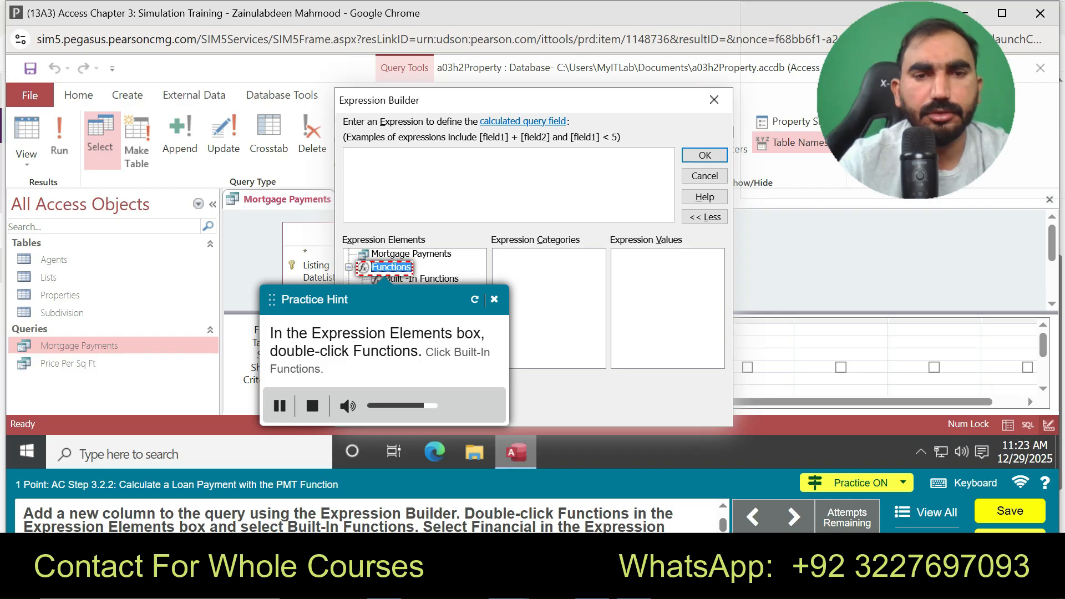
pyautogui.click(421, 279)
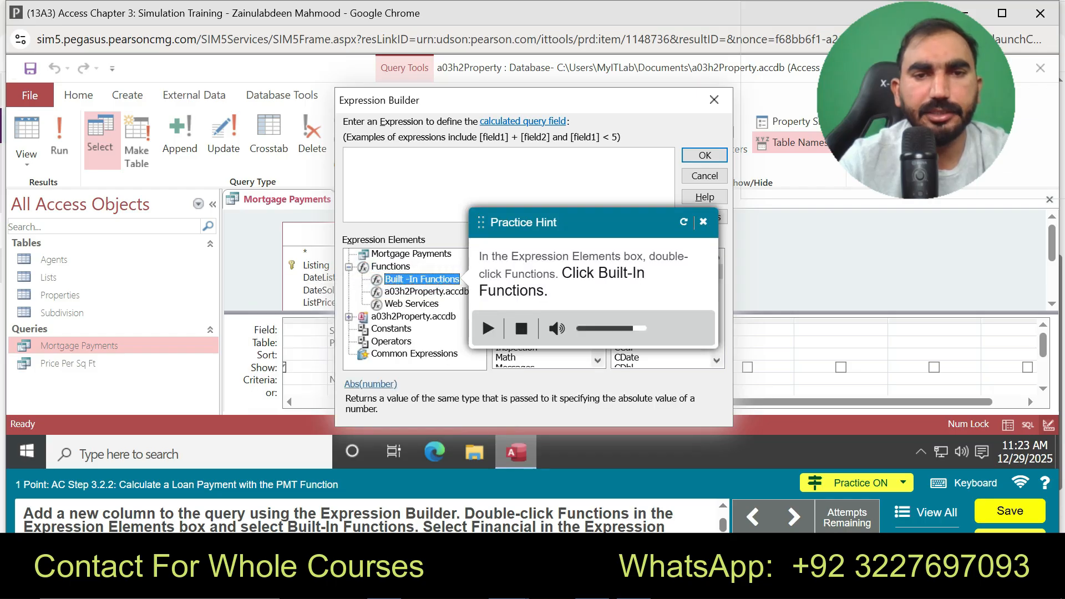
pyautogui.doubleClick(513, 327)
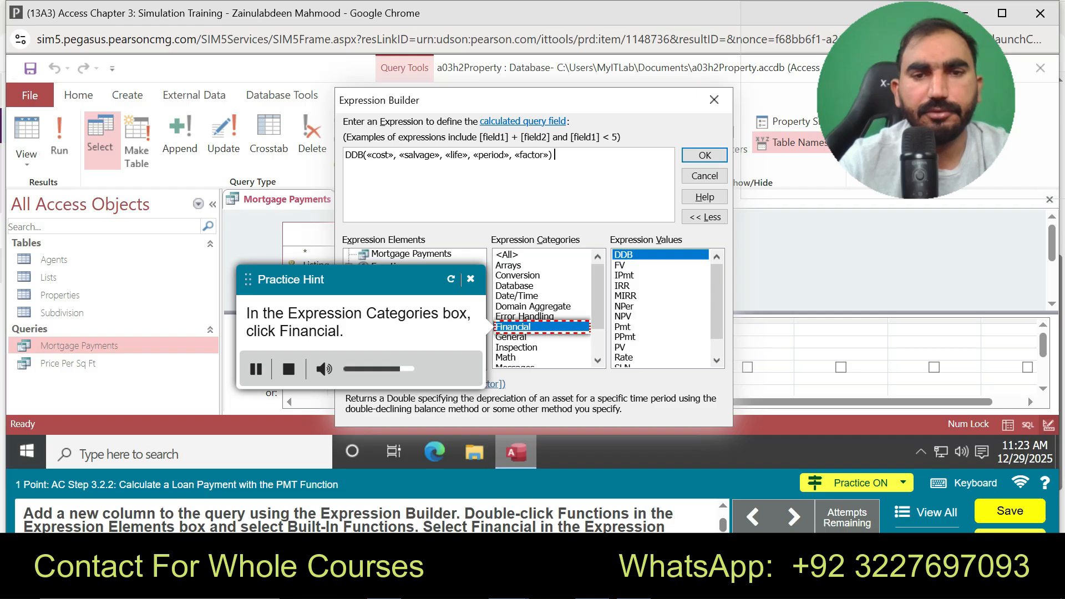
pyautogui.doubleClick(623, 327)
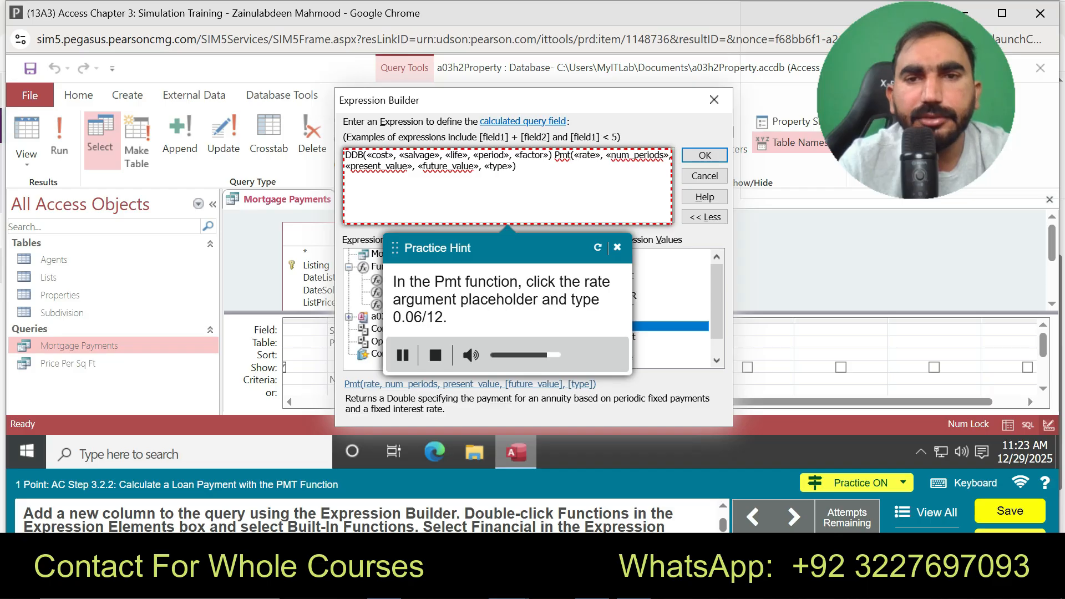
# Step: Try to change the rate argument of the Pmt function to 0.06/12, and exit practice mode
pyautogui.click(591, 156)
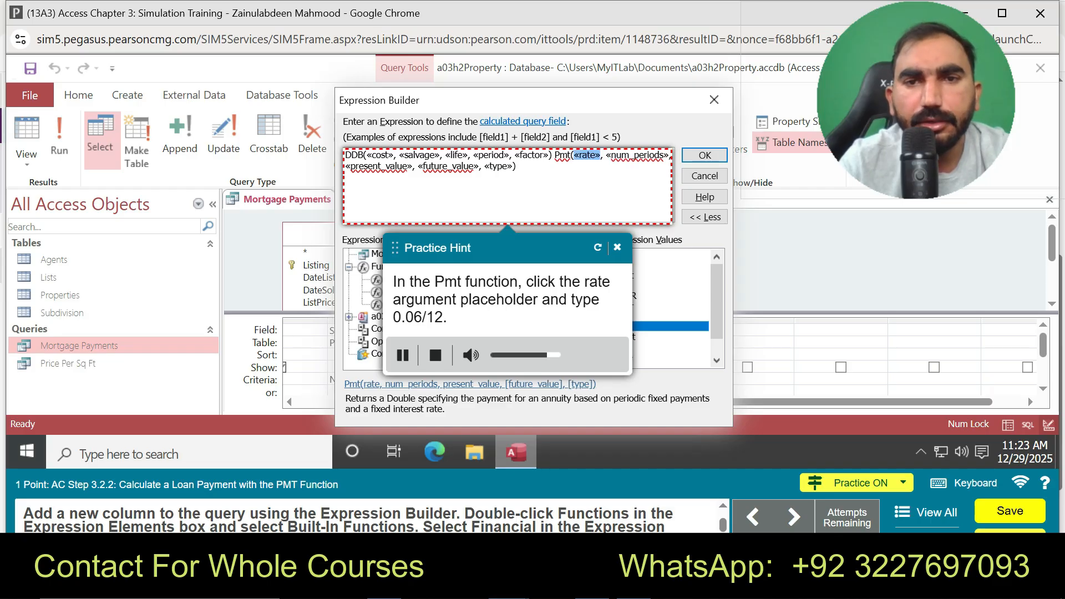
pyautogui.click(593, 155)
pyautogui.press('BackSpace')
pyautogui.press('BackSpace')
pyautogui.press('BackSpace')
pyautogui.press('BackSpace')
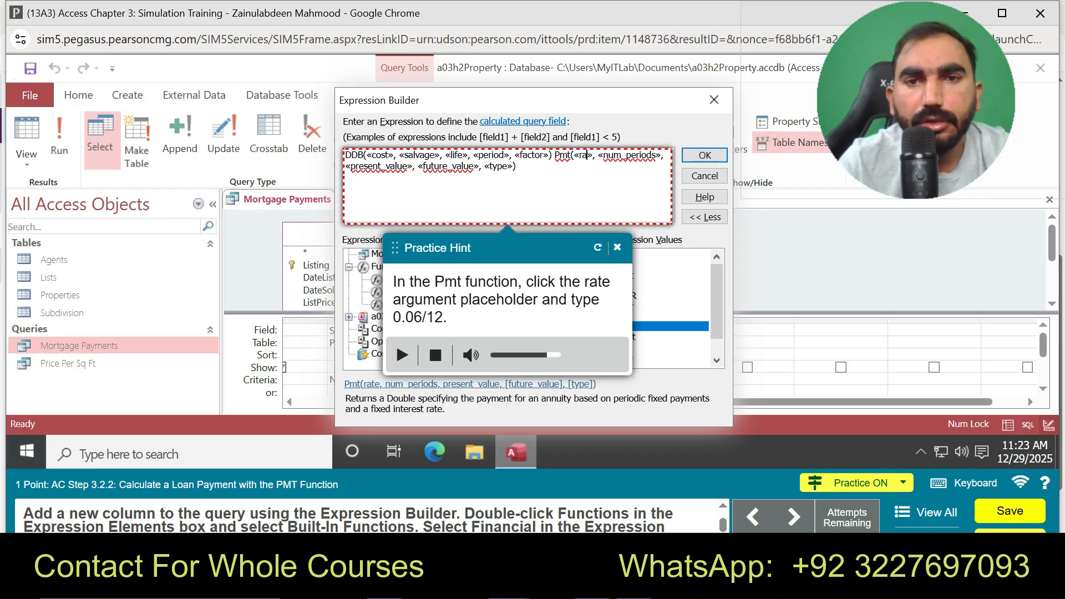
pyautogui.write('0.06')
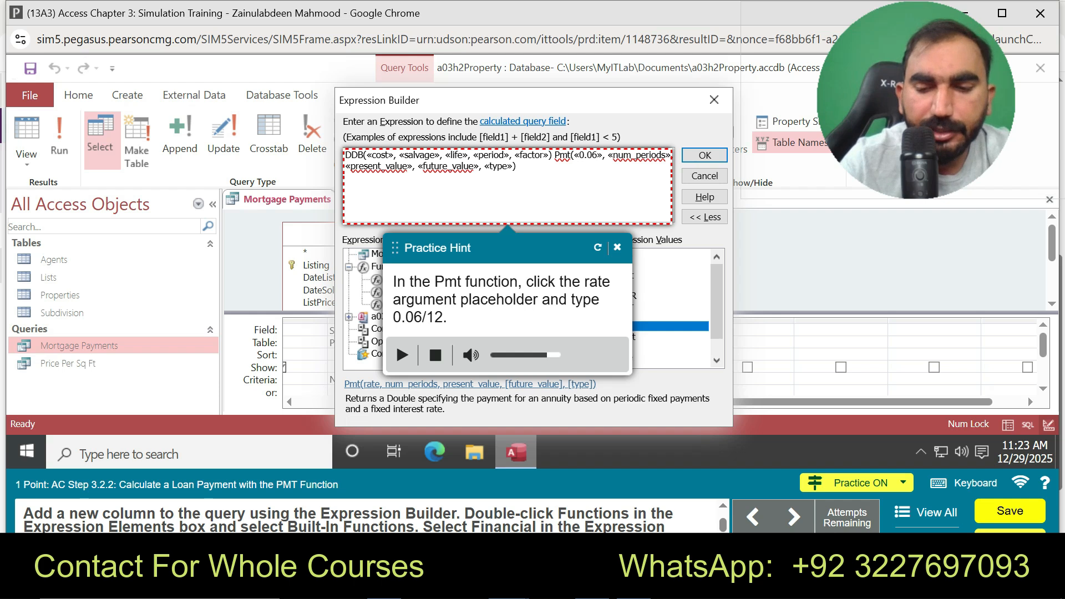
pyautogui.write('/12')
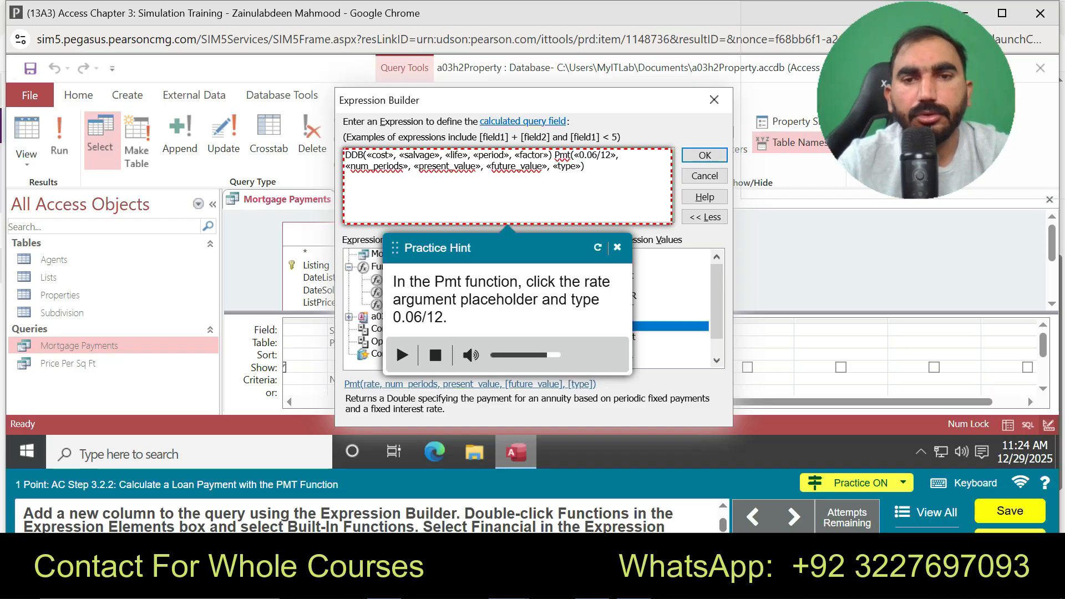
pyautogui.moveTo(532, 248); pyautogui.dragTo(585, 301)
pyautogui.click(671, 301)
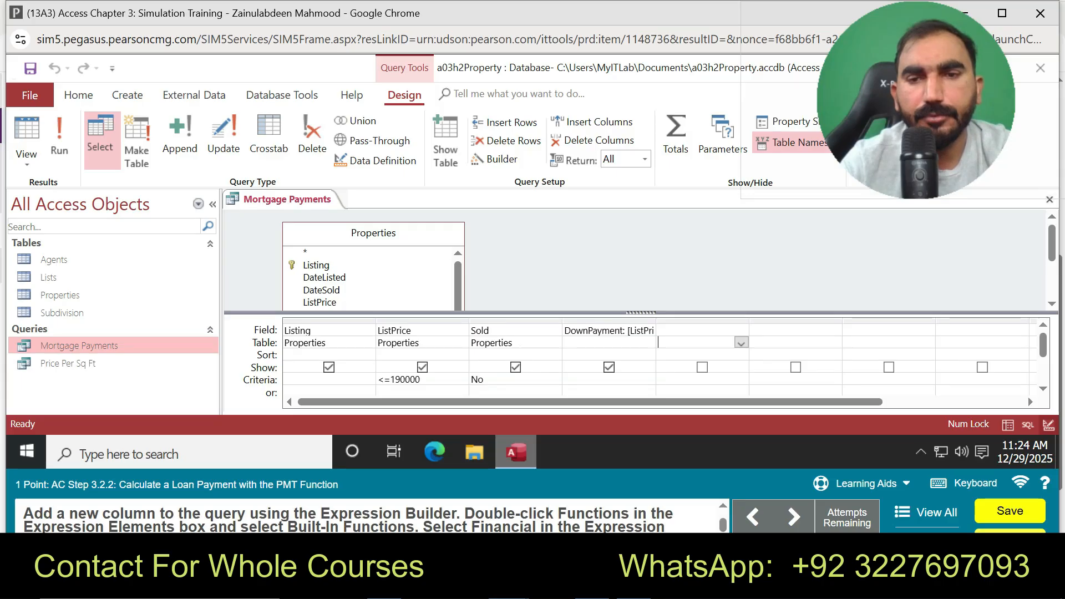
# Step: Reopen the Expression Builder for the empty column, insert the financial Pmt function, and reread the task instructions for its arguments
pyautogui.click(497, 160)
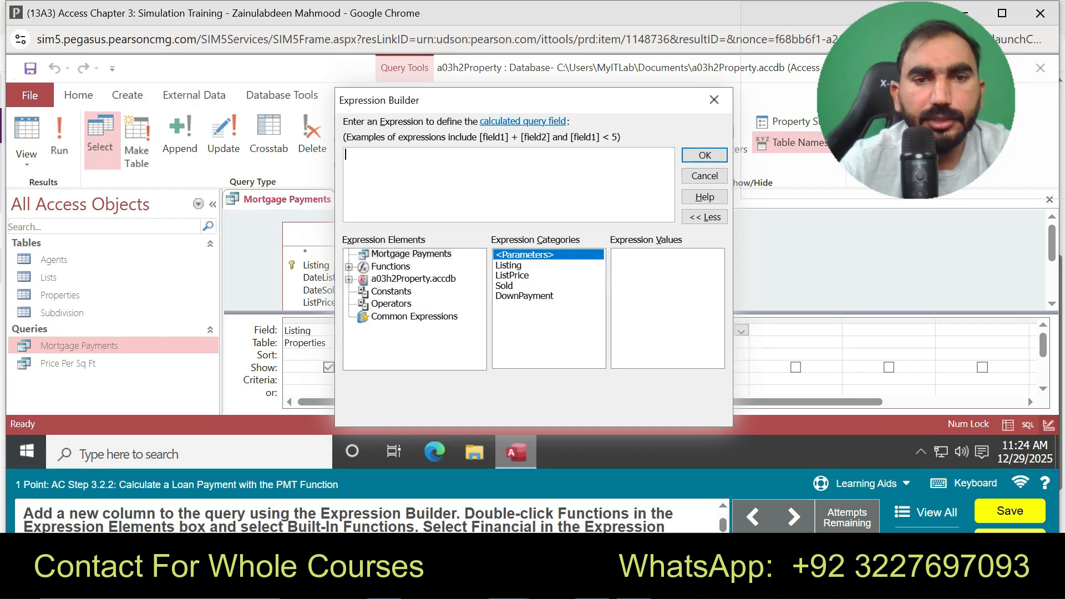
pyautogui.doubleClick(391, 267)
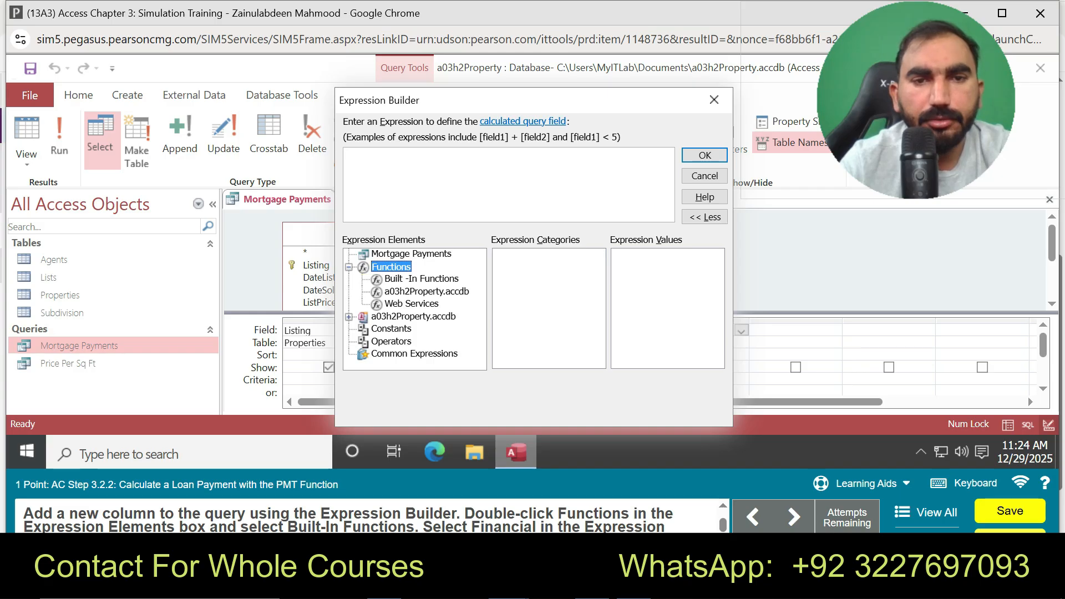
pyautogui.click(422, 279)
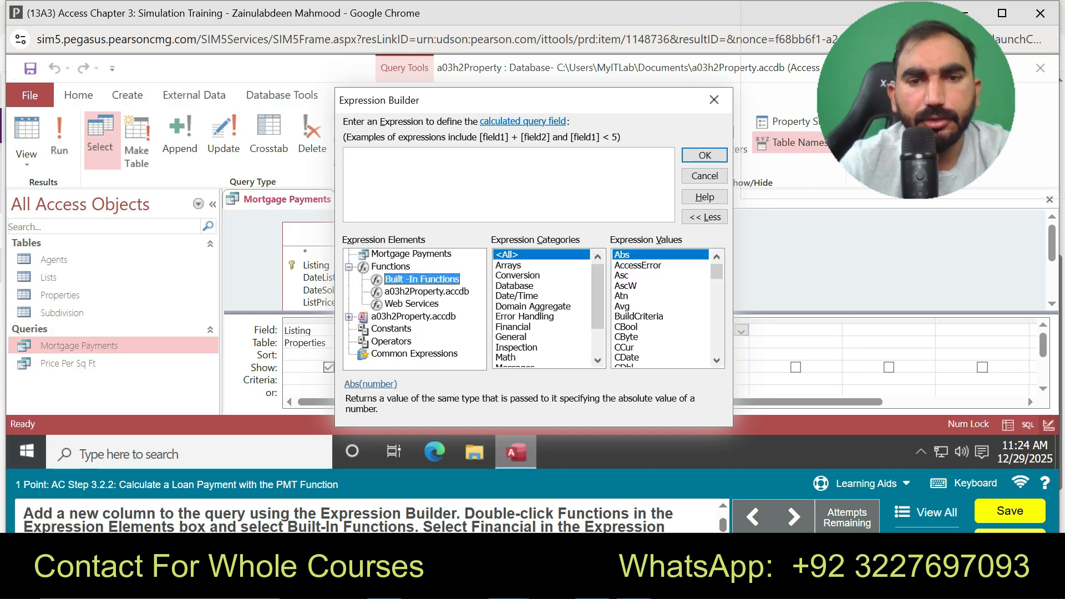
pyautogui.doubleClick(513, 327)
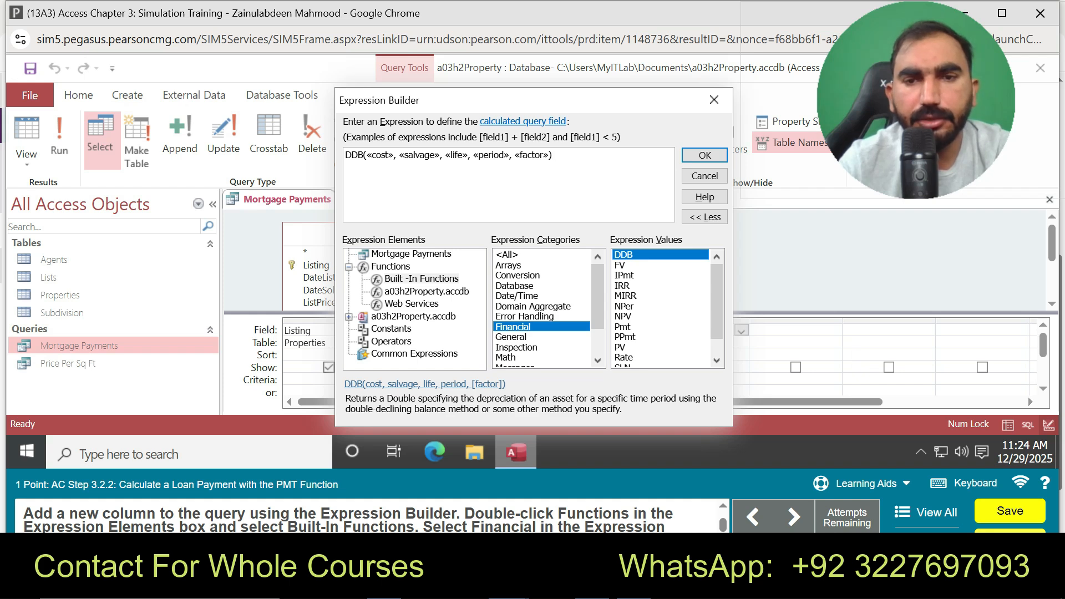
pyautogui.doubleClick(622, 326)
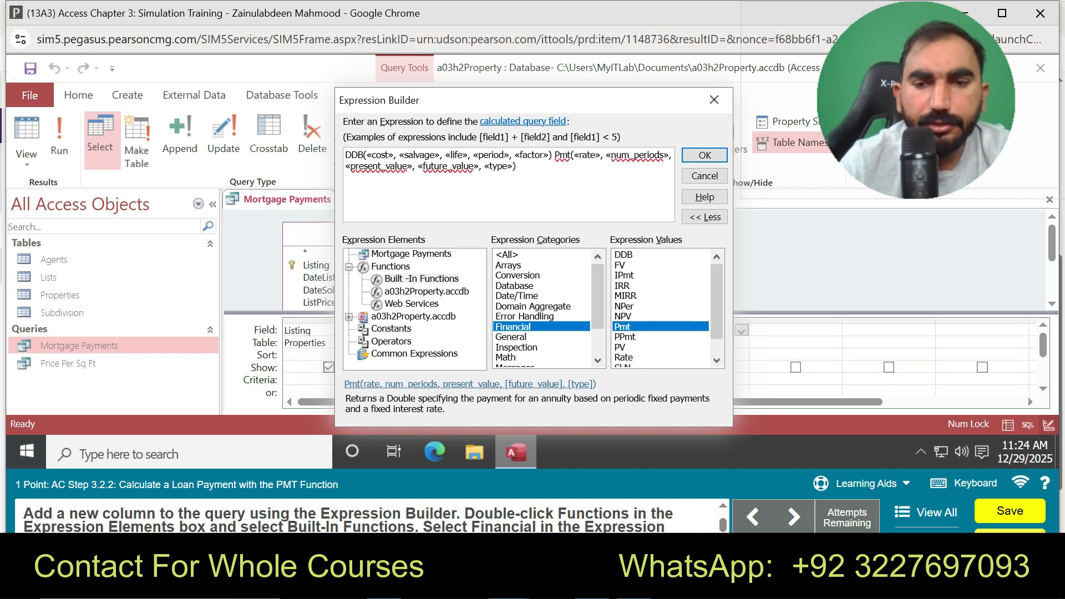
pyautogui.scroll(-1, 358, 516)
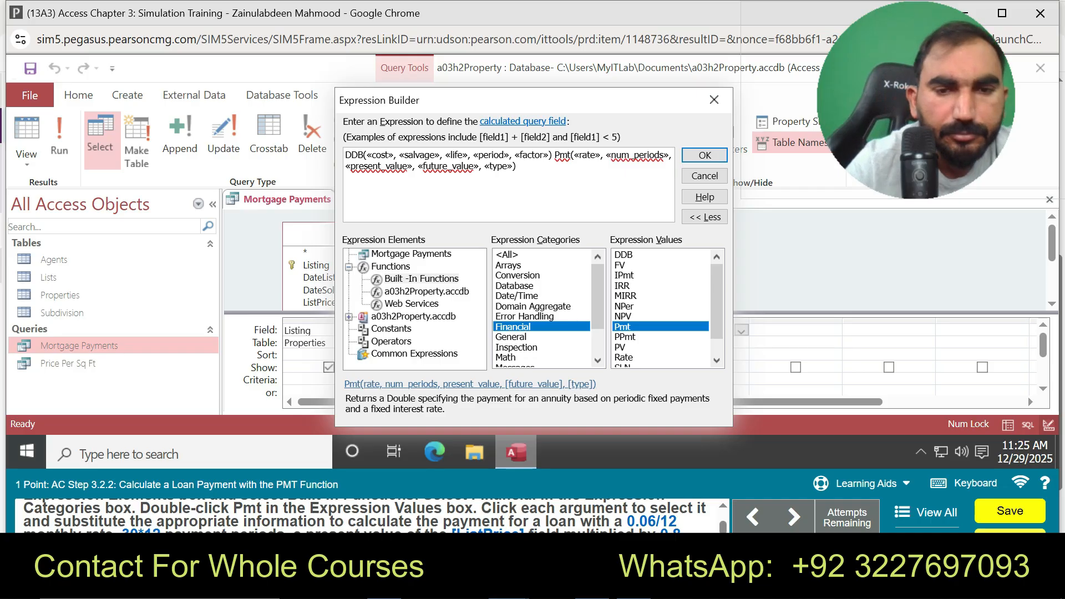
pyautogui.scroll(-3, 360, 516)
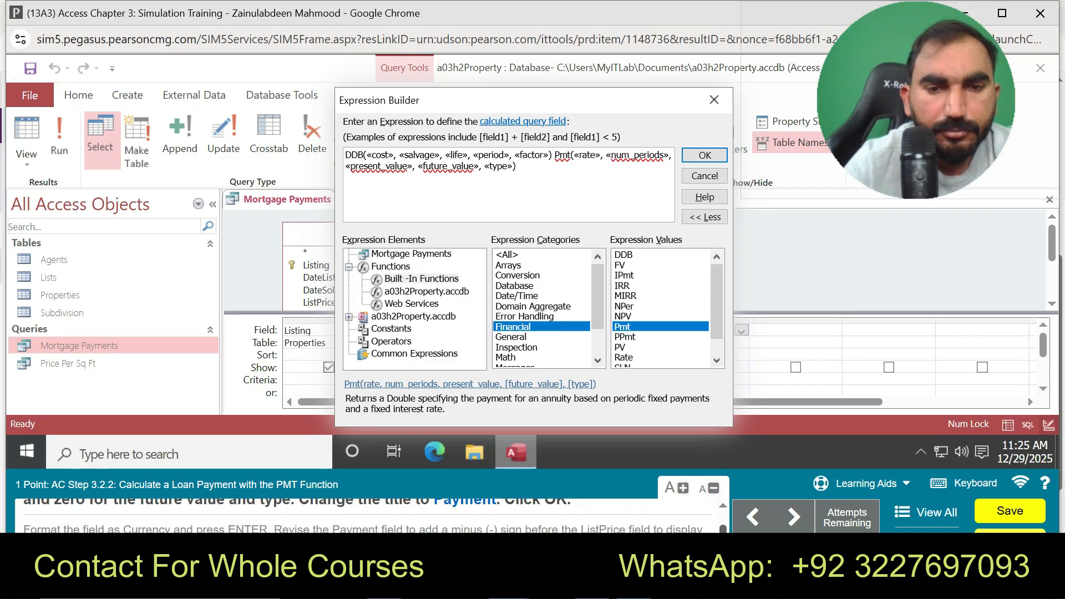
pyautogui.scroll(3, 360, 516)
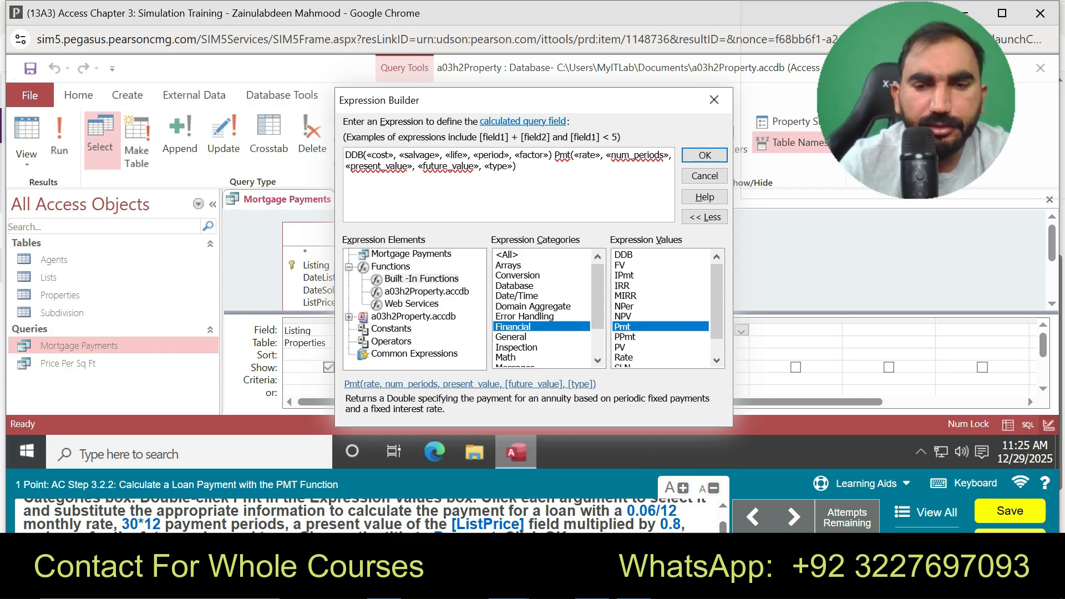
pyautogui.scroll(1, 360, 516)
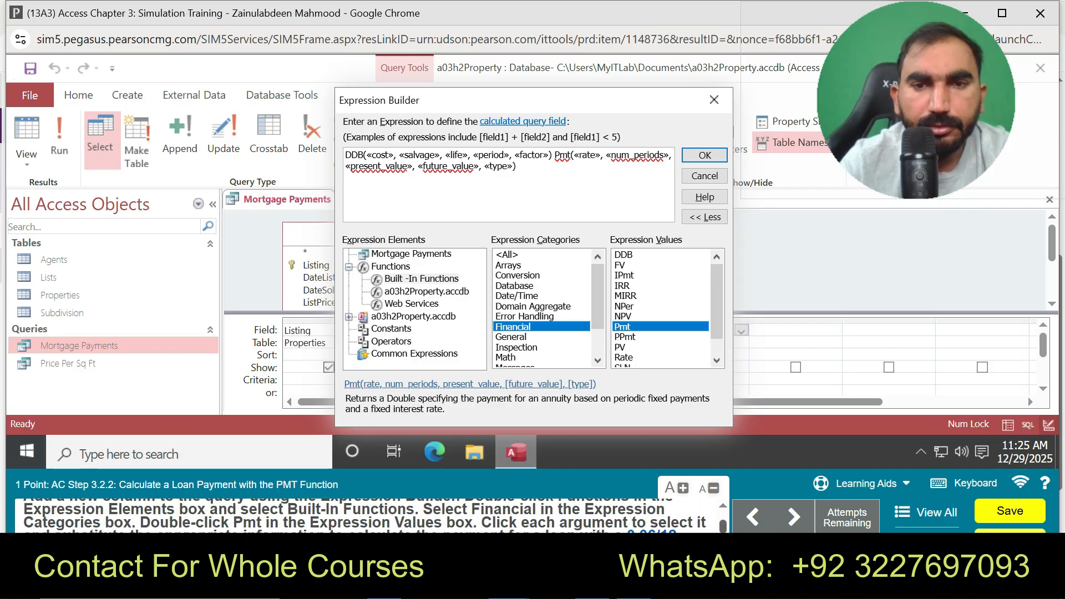
# Step: Restart practice mode and add the built-in financial Pmt function to a new query column's expression in the Expression Builder
pyautogui.click(860, 483)
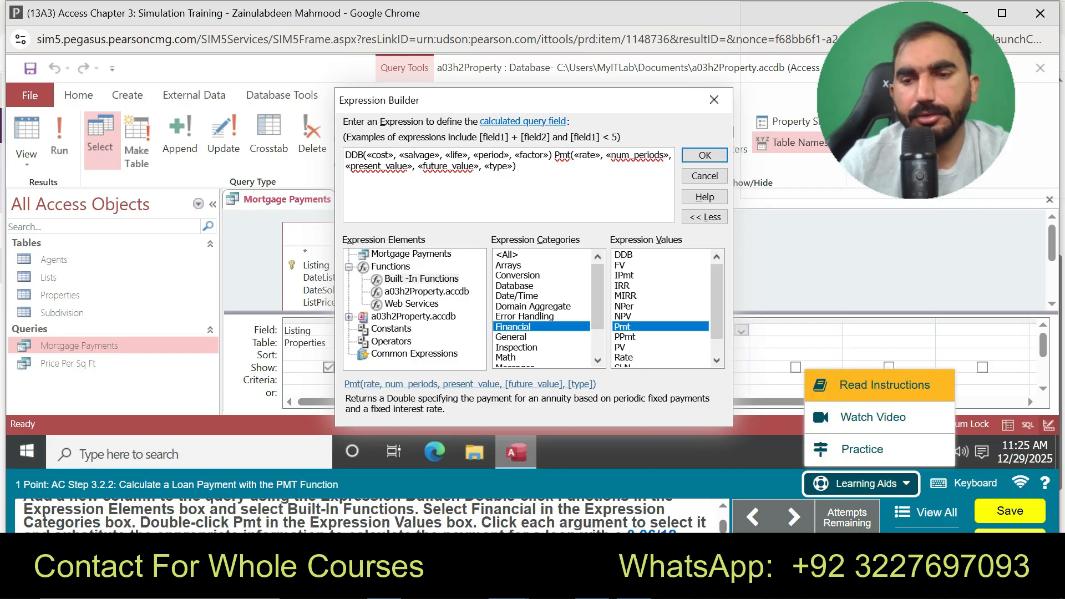
pyautogui.click(857, 447)
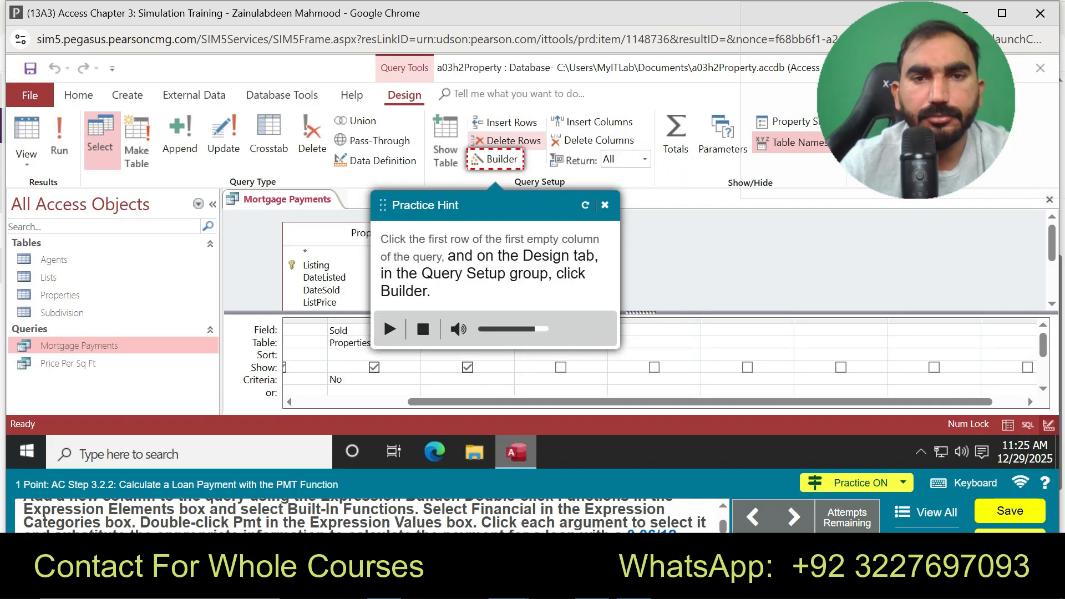
pyautogui.click(495, 159)
pyautogui.doubleClick(391, 268)
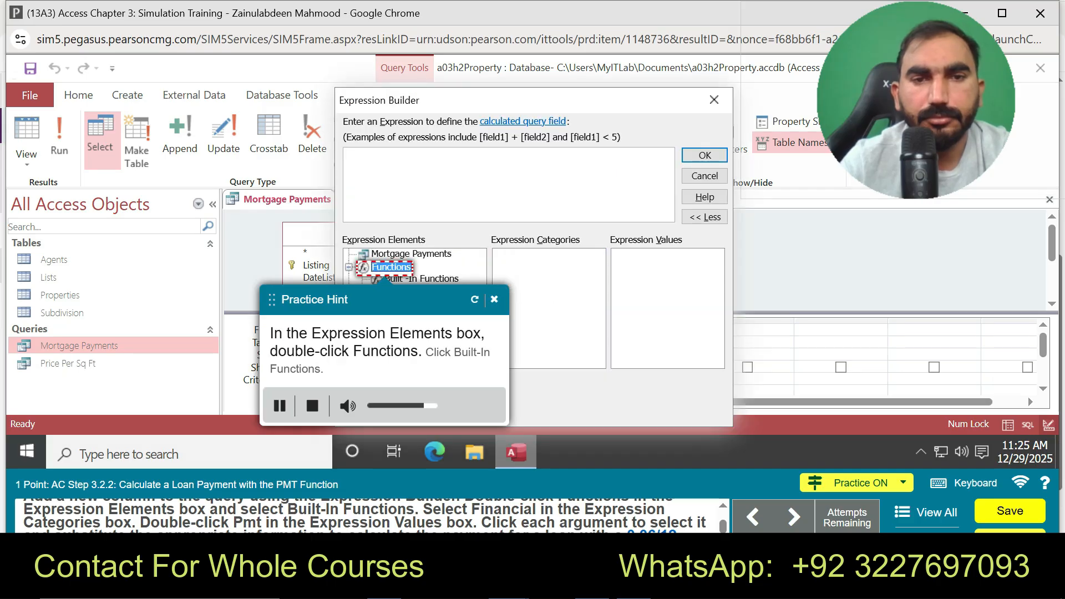
pyautogui.click(421, 279)
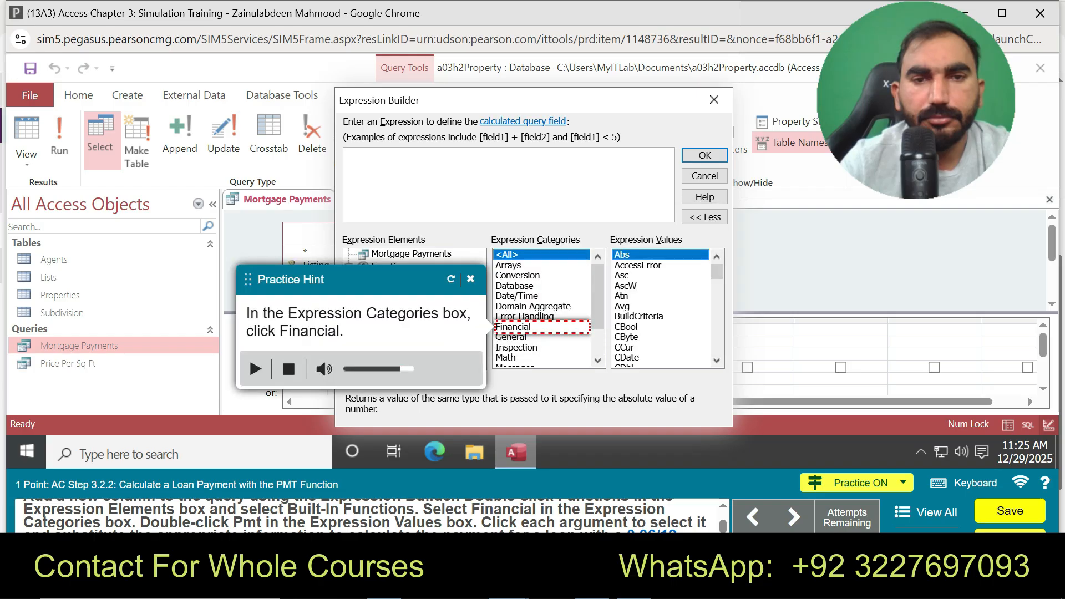
pyautogui.click(541, 327)
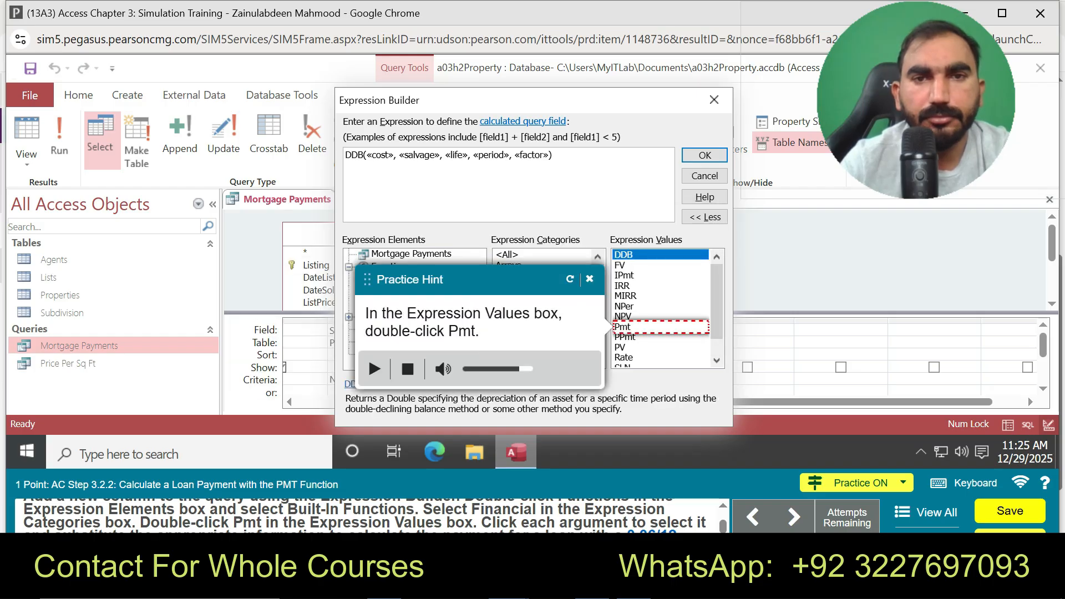
pyautogui.doubleClick(623, 327)
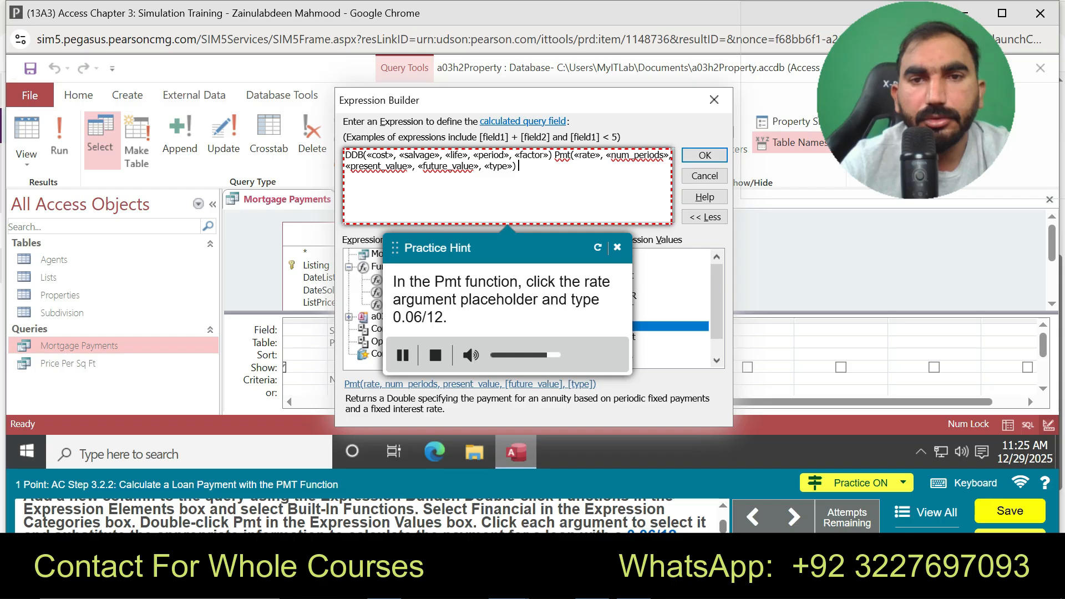
# Step: Try to replace the rate placeholder in the Pmt function with 0.06/12
pyautogui.click(595, 155)
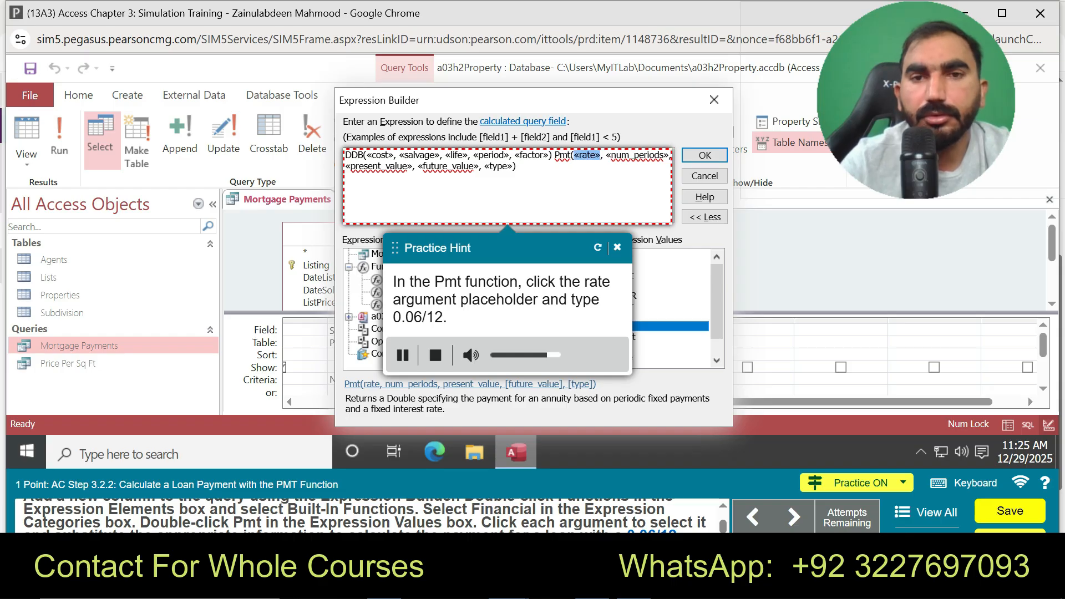
pyautogui.press('BackSpace')
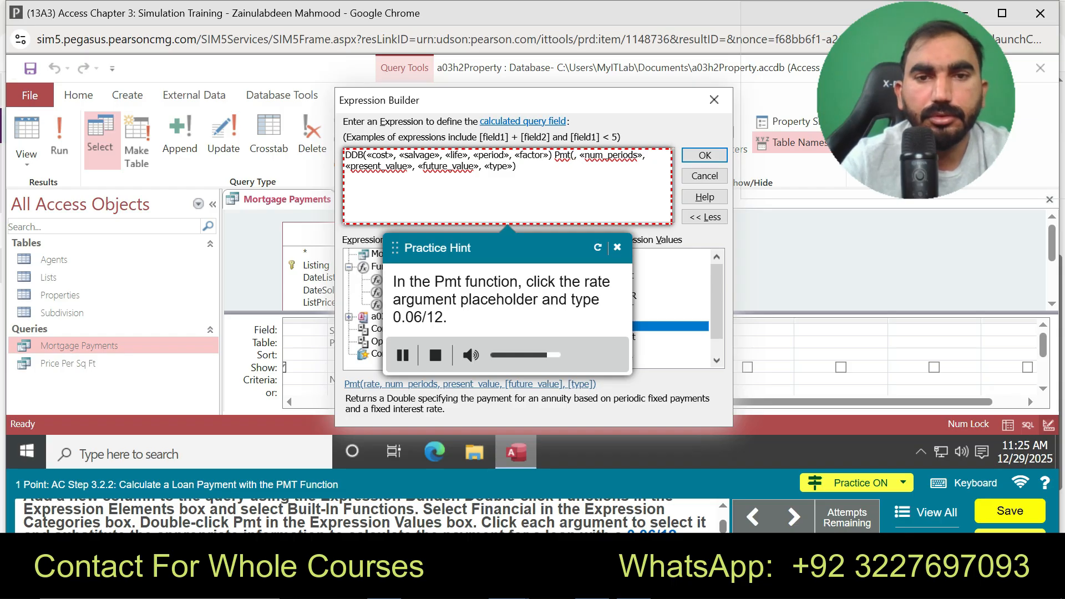
pyautogui.write('0.06')
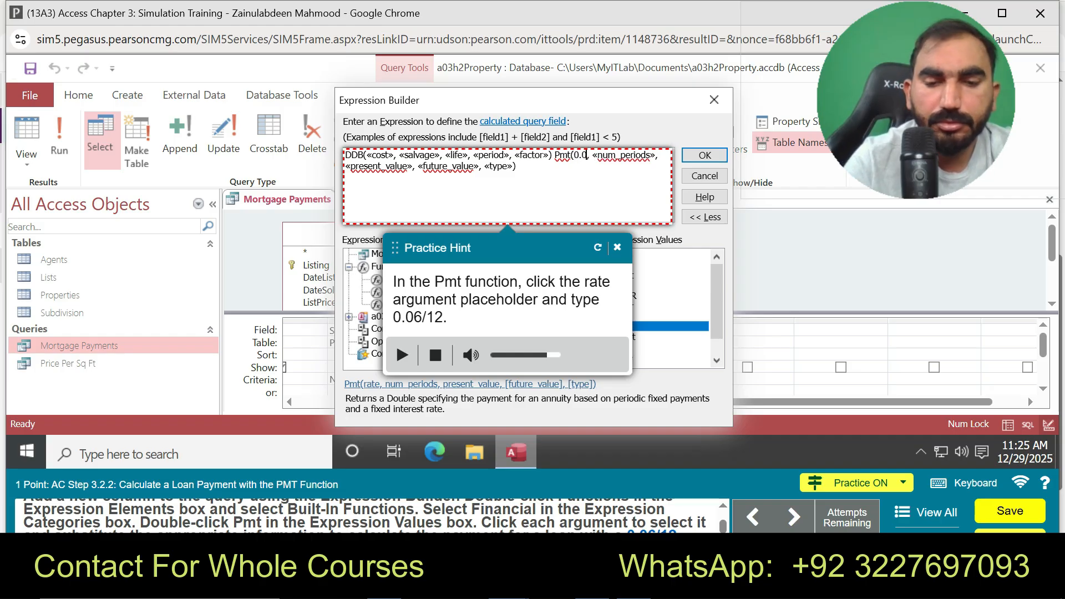
pyautogui.write('/12')
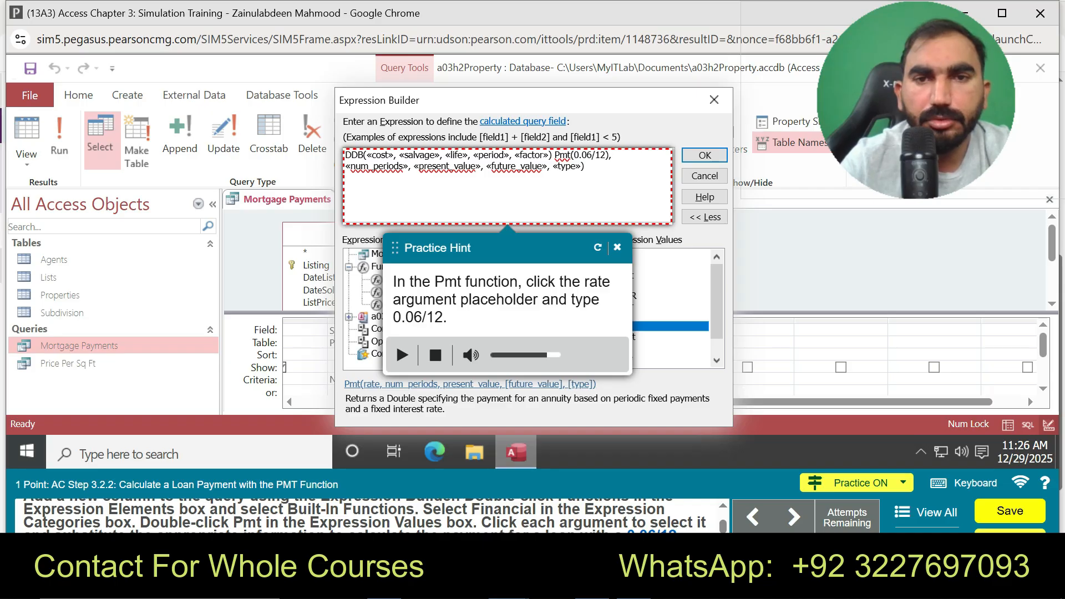
# Step: Re-enter the Pmt function name in front of its arguments, and exit practice mode
pyautogui.press('BackSpace')
pyautogui.press('BackSpace')
pyautogui.press('BackSpace')
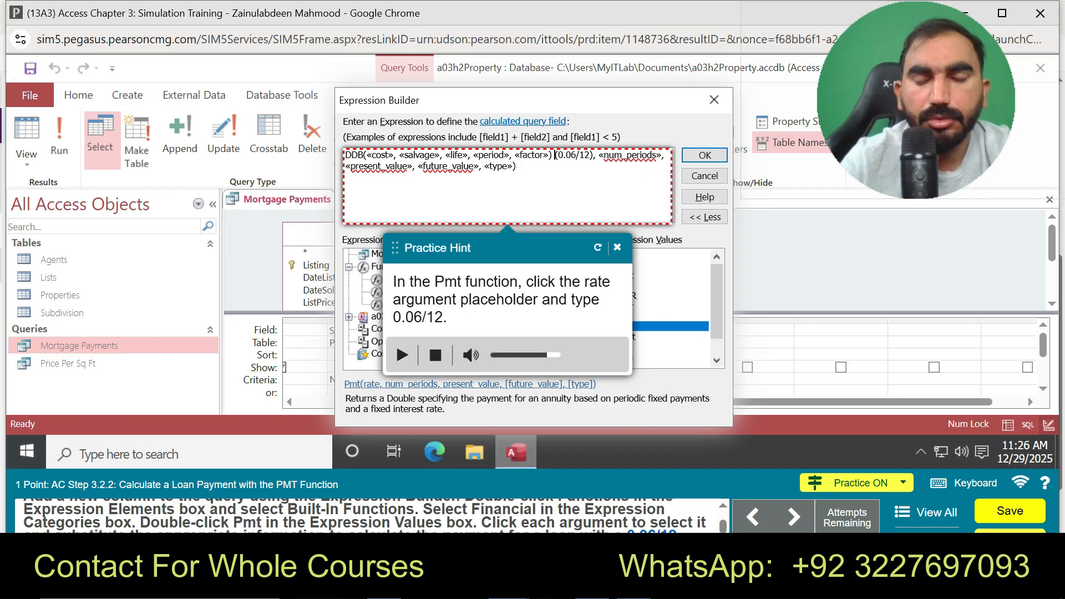
pyautogui.write('P')
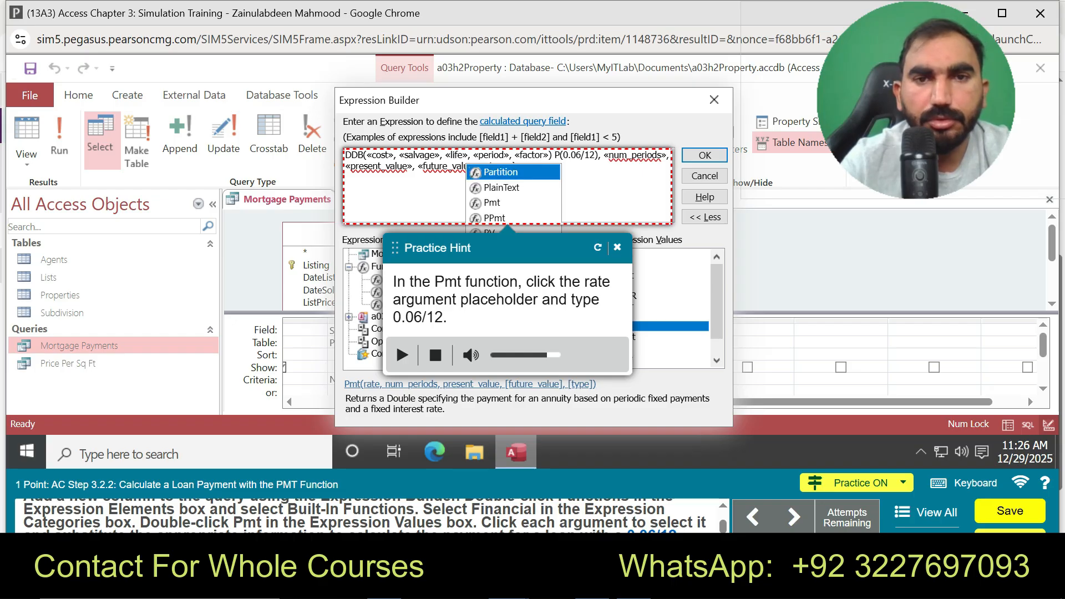
pyautogui.write('mt')
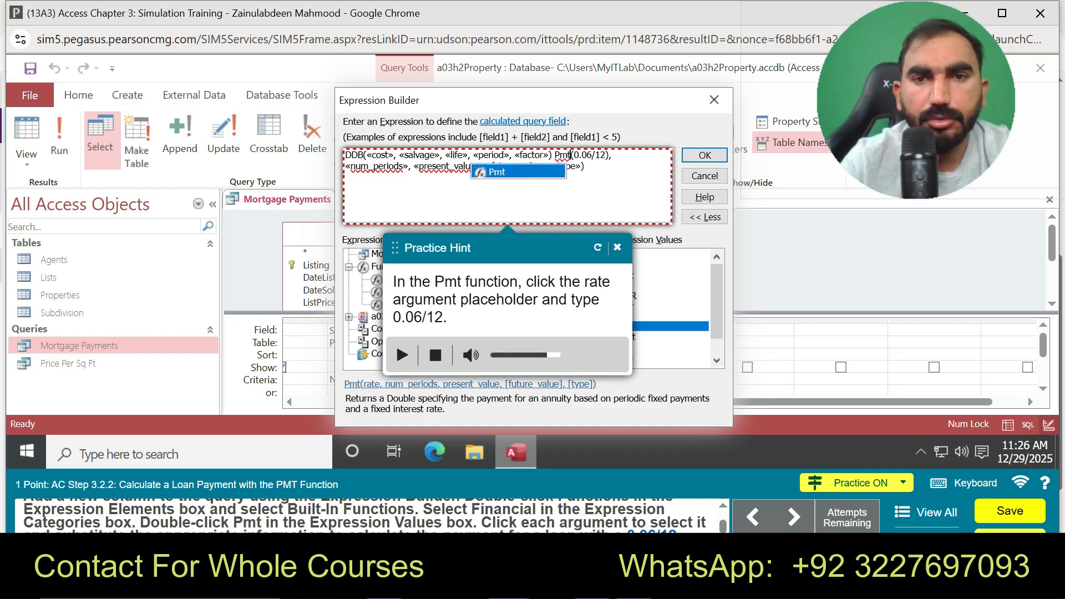
pyautogui.press('Return')
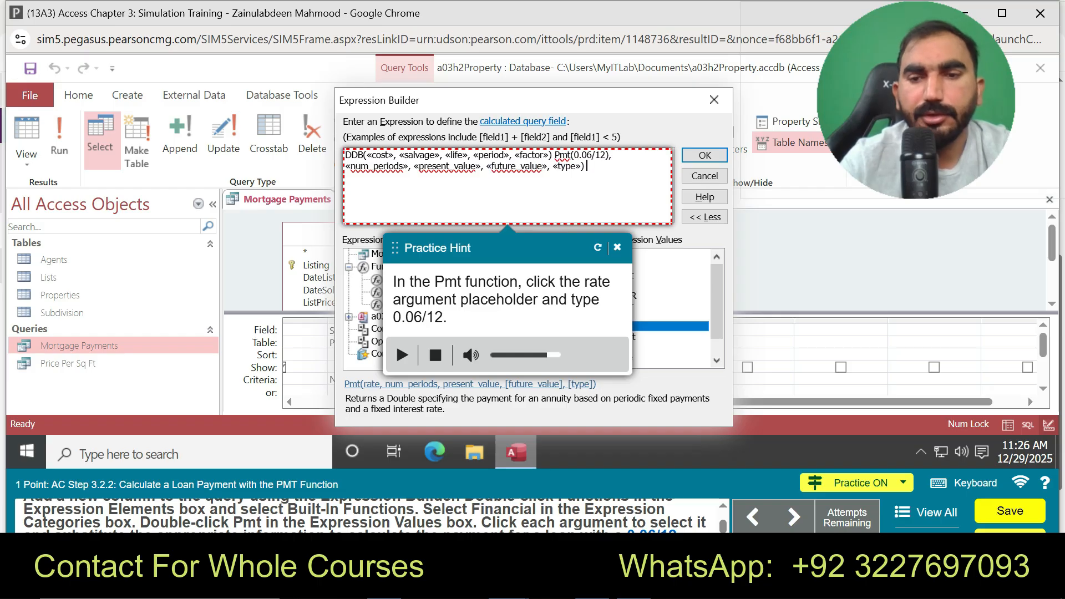
pyautogui.click(618, 247)
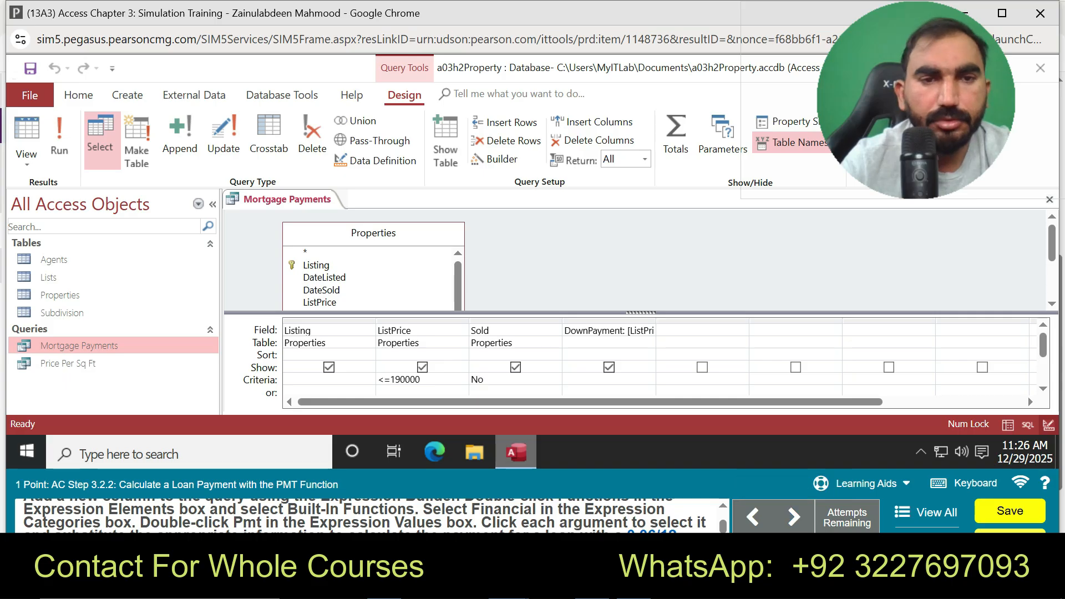
# Step: Skip ahead to the aggregate function task and open the Mortgage Payments query in Datasheet view
pyautogui.click(794, 517)
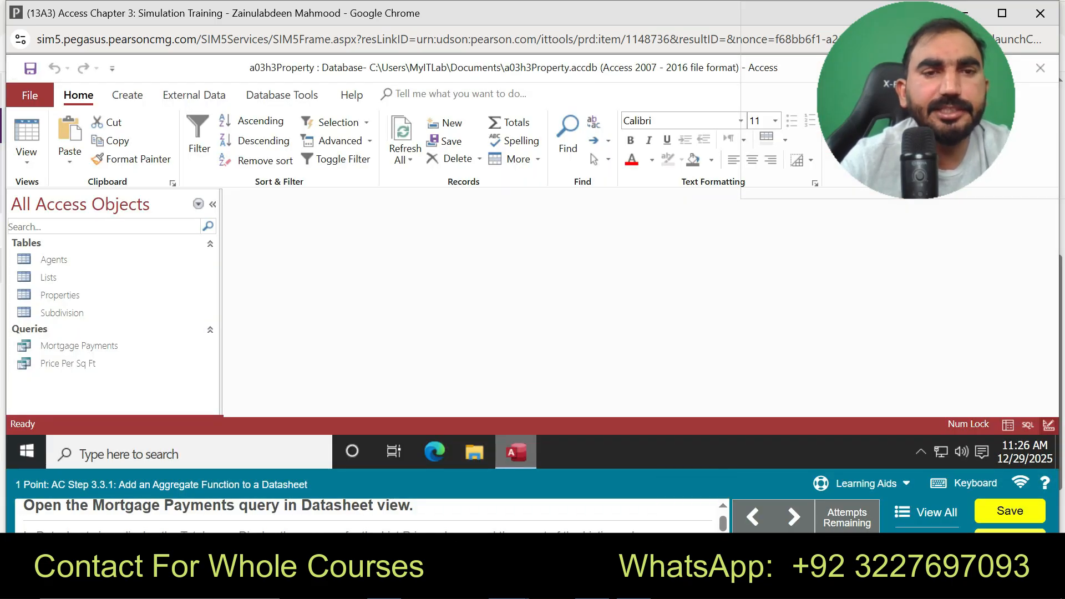
pyautogui.rightClick(105, 345)
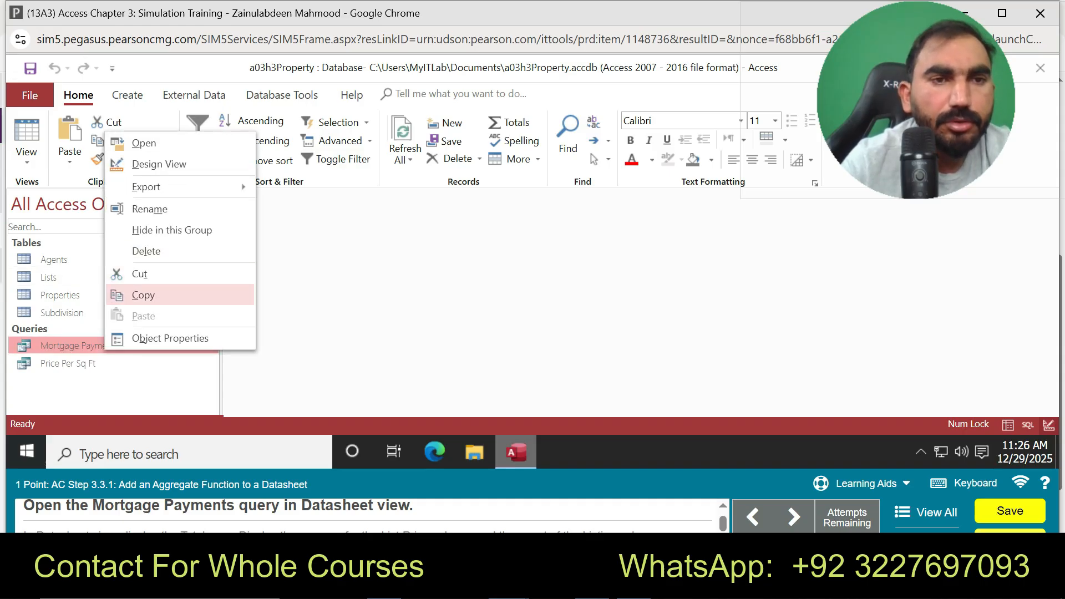
pyautogui.click(144, 143)
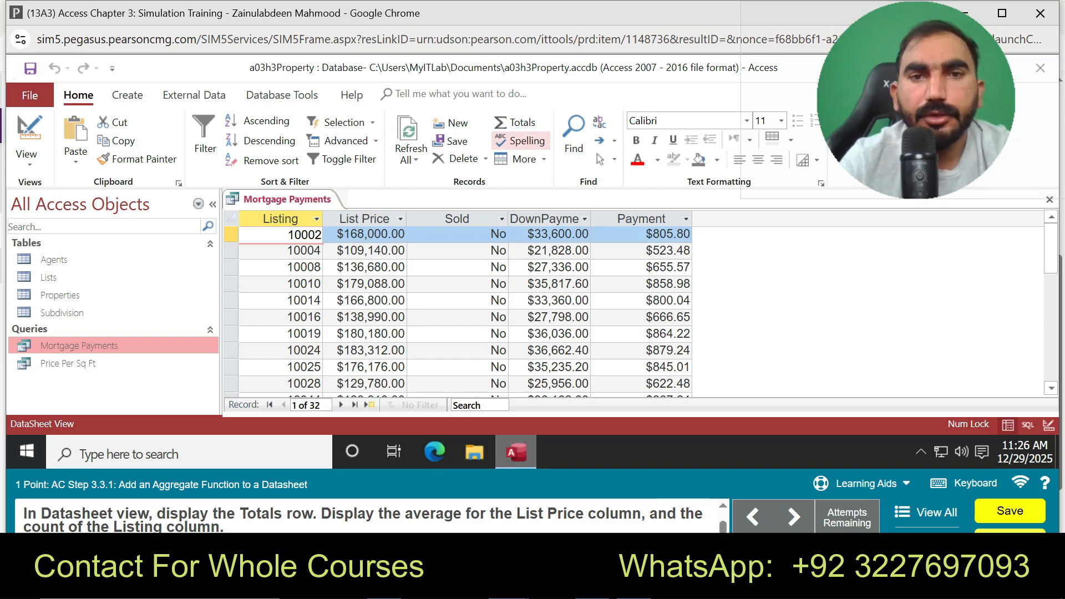
# Step: Display the Totals row in the Mortgage Payments datasheet and set the List Price column's total to Average
pyautogui.click(515, 123)
pyautogui.moveTo(1050, 250); pyautogui.dragTo(1050, 346)
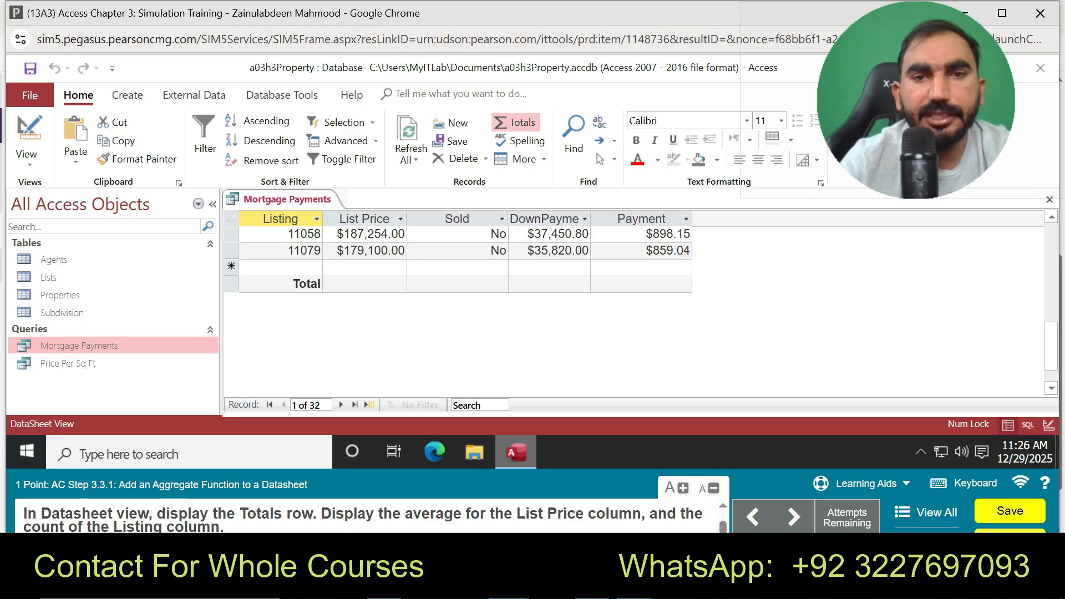
pyautogui.click(403, 284)
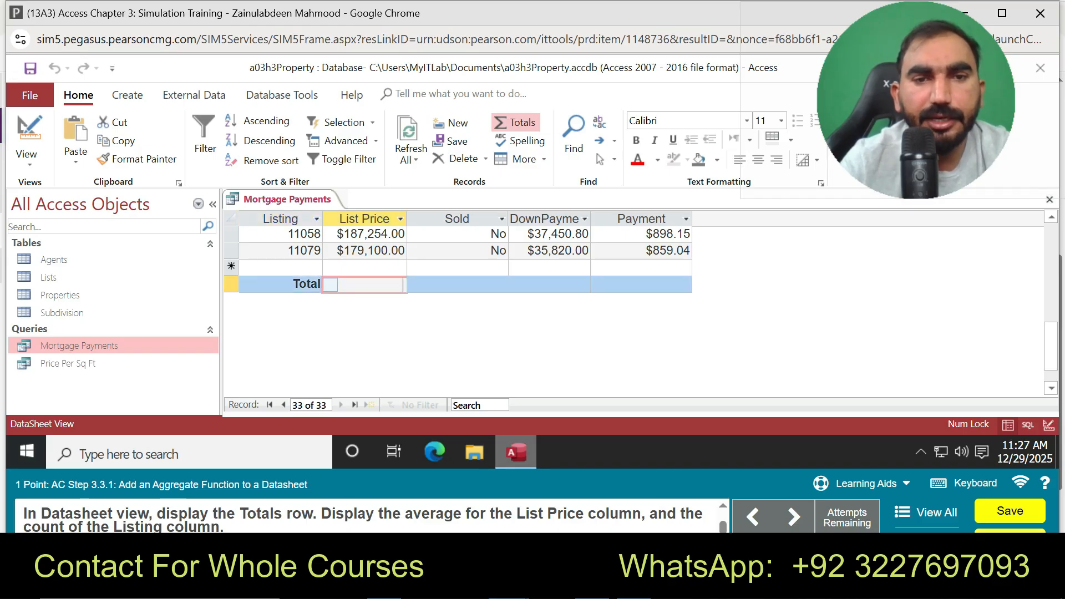
pyautogui.click(330, 285)
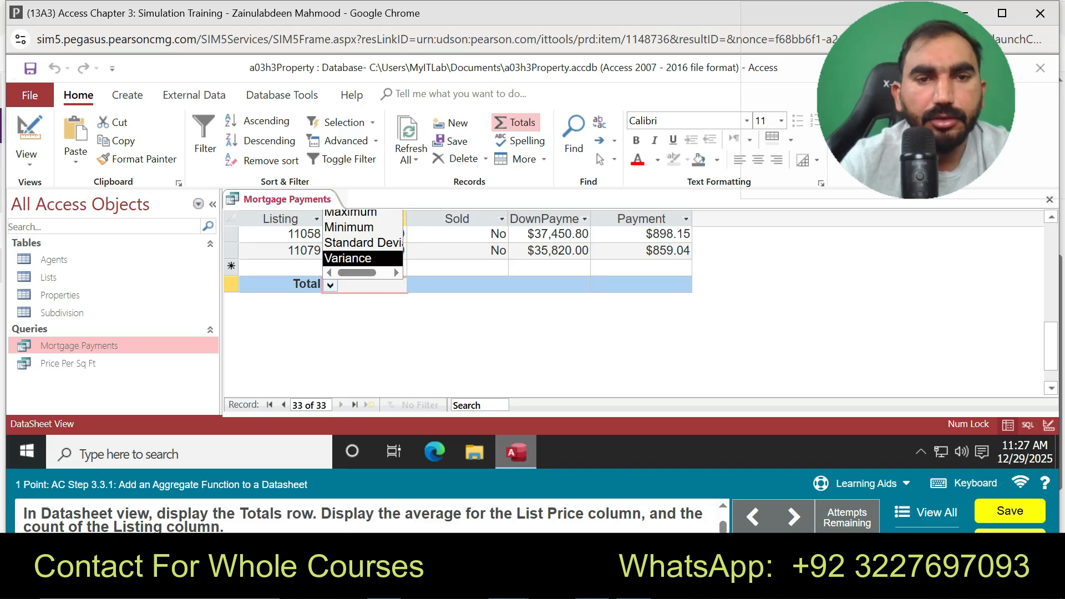
pyautogui.moveTo(357, 272)
pyautogui.mouseDown()
pyautogui.moveTo(369, 272)
pyautogui.moveTo(357, 272)
pyautogui.mouseUp()
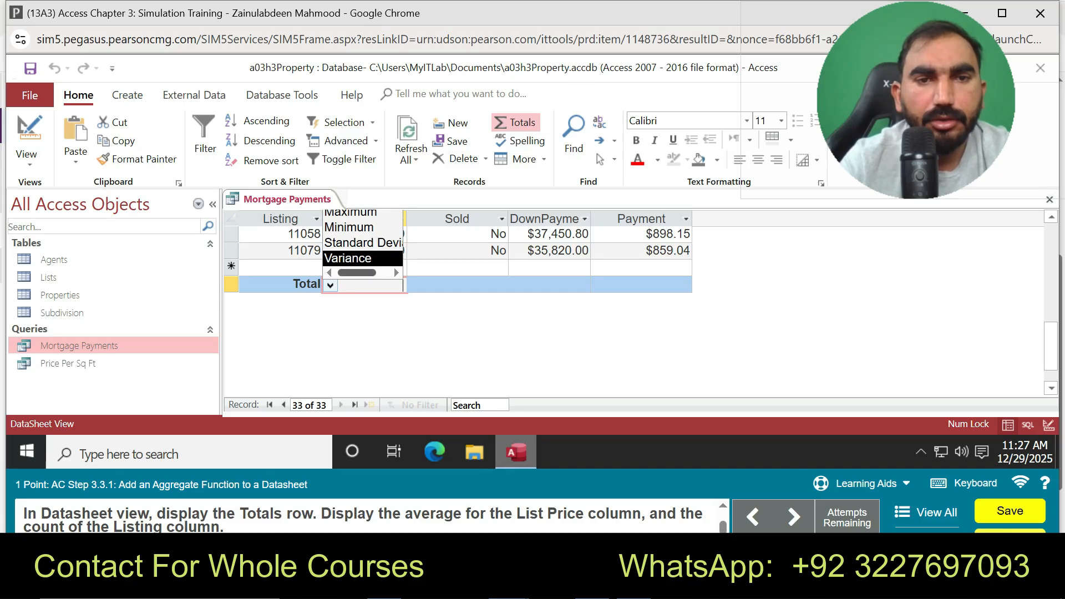
pyautogui.moveTo(1050, 345)
pyautogui.mouseDown()
pyautogui.moveTo(1050, 245)
pyautogui.moveTo(1050, 333)
pyautogui.mouseUp()
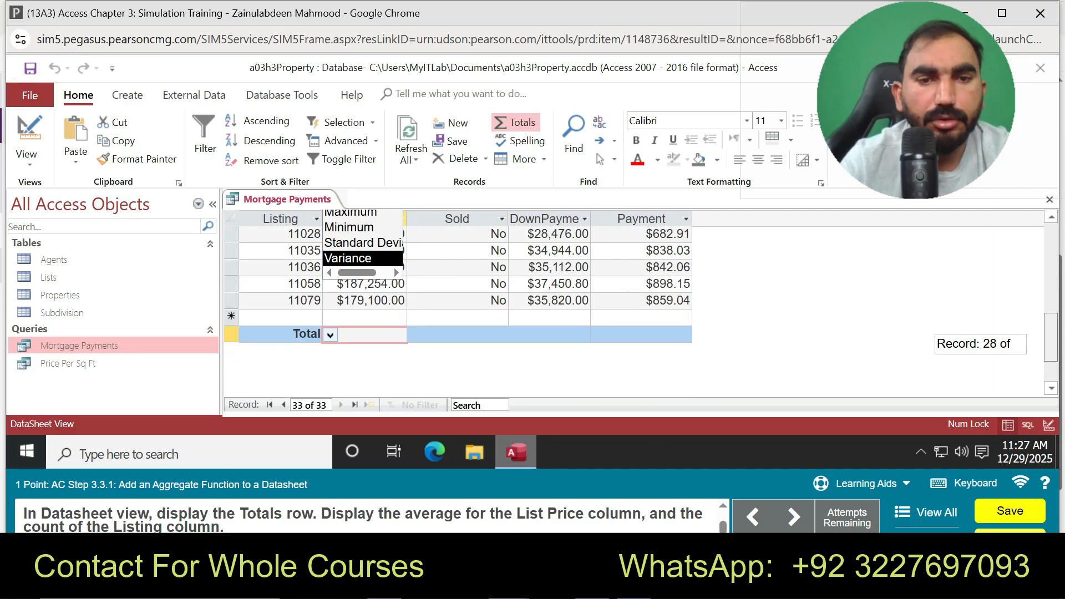
pyautogui.click(371, 351)
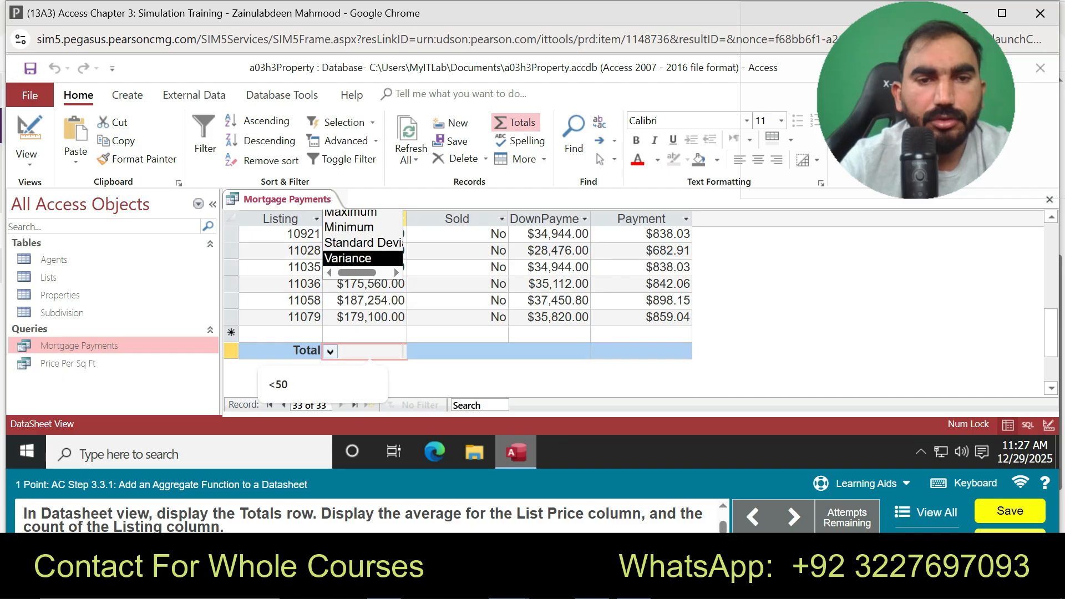
pyautogui.click(330, 351)
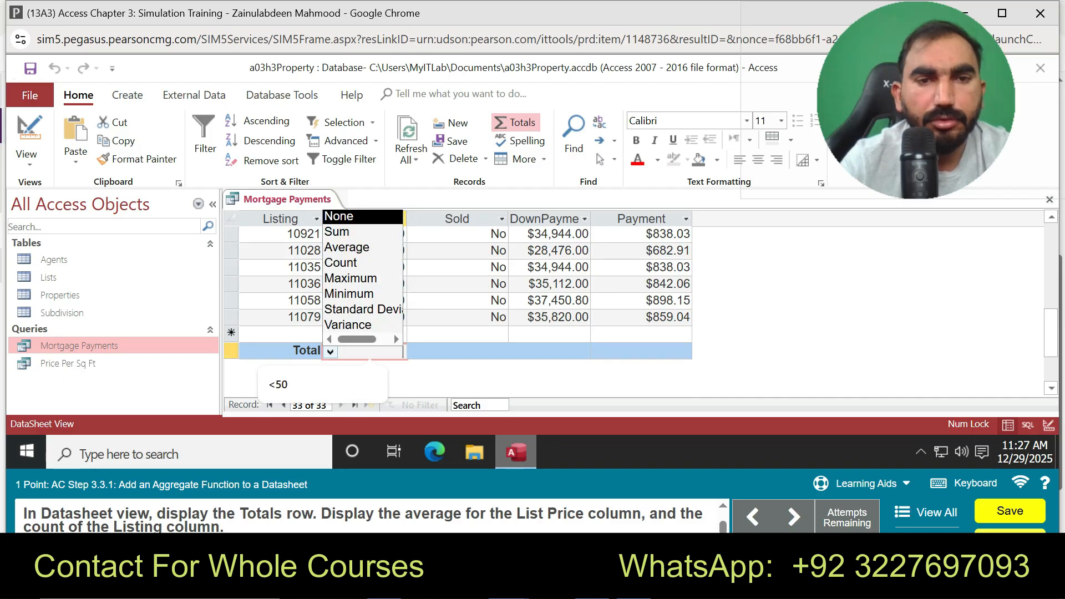
pyautogui.click(347, 247)
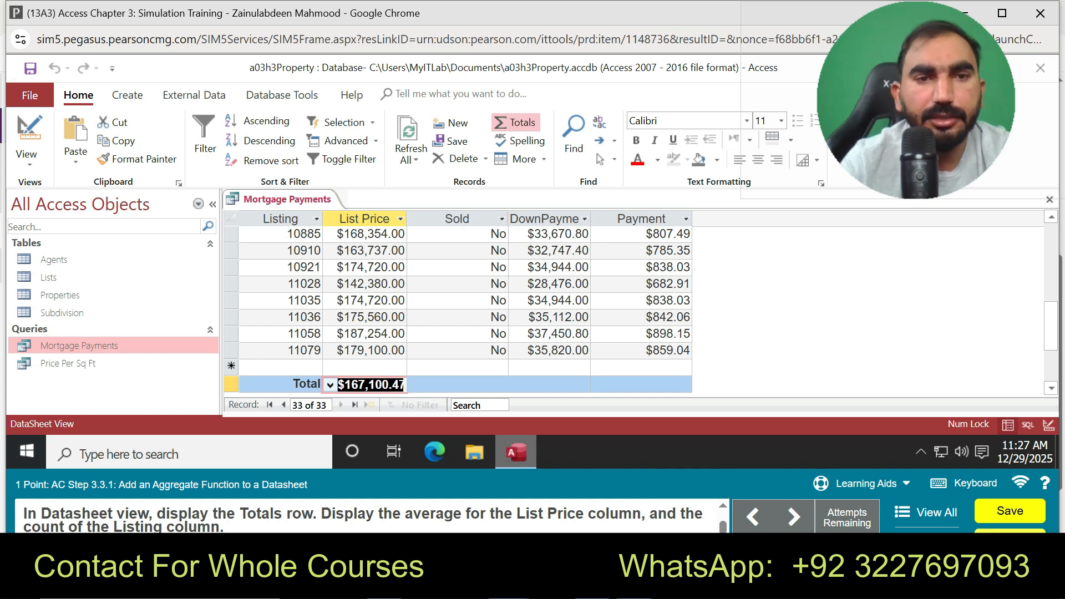
# Step: Set the Listing column's total to Count in the datasheet's Totals row
pyautogui.click(282, 385)
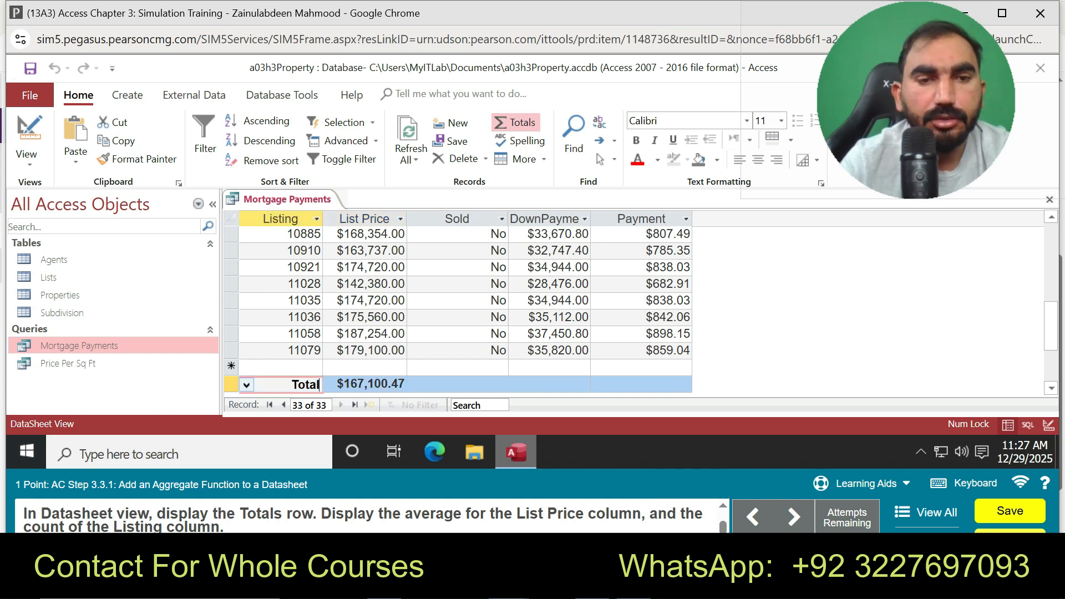
pyautogui.click(247, 385)
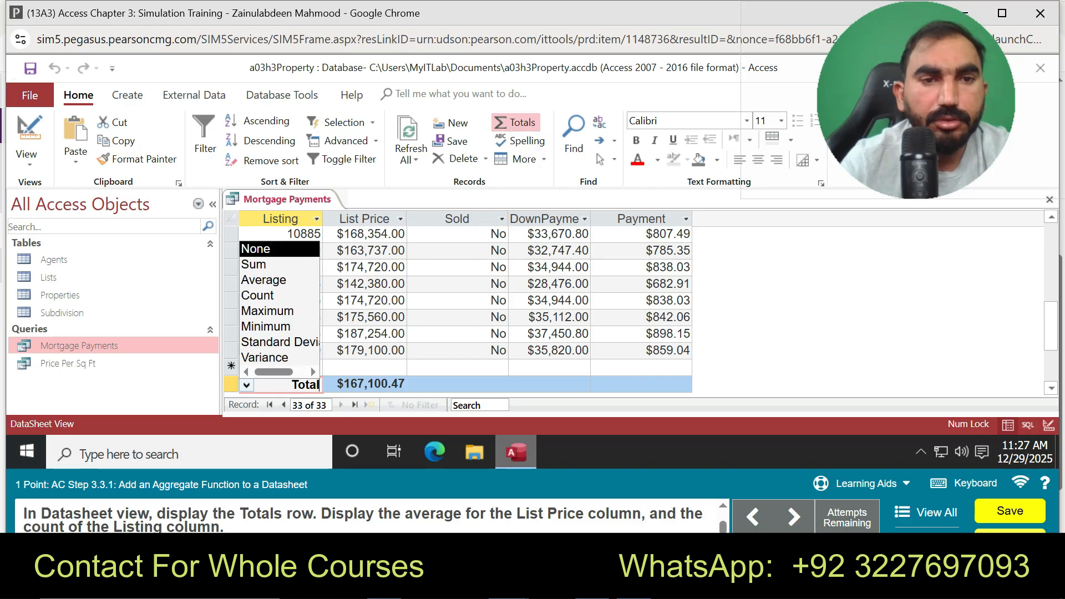
pyautogui.click(258, 295)
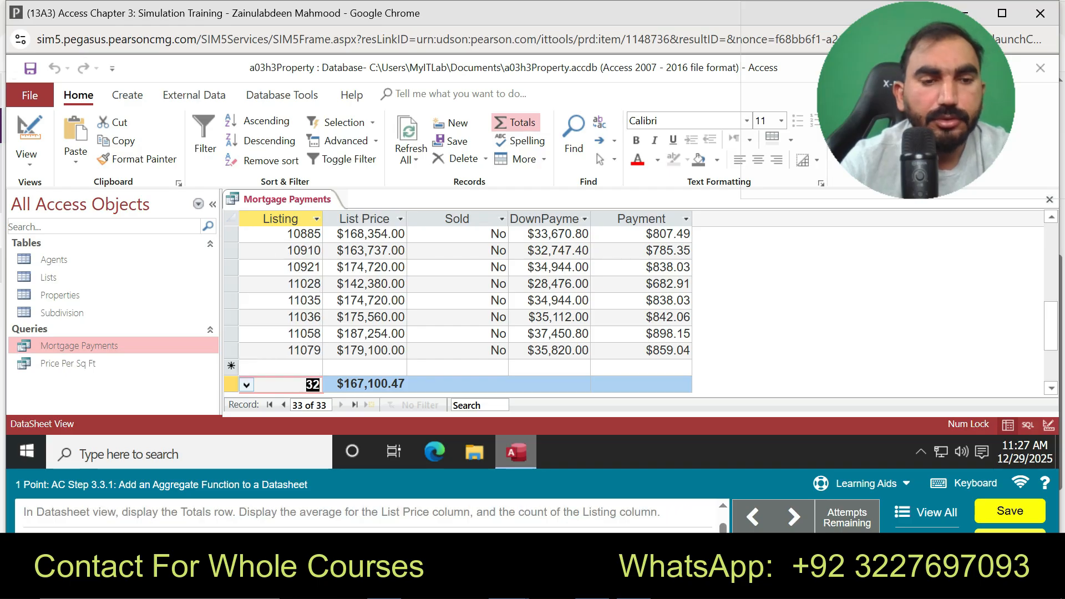
# Step: Save and close the Mortgage Payments query
pyautogui.rightClick(257, 201)
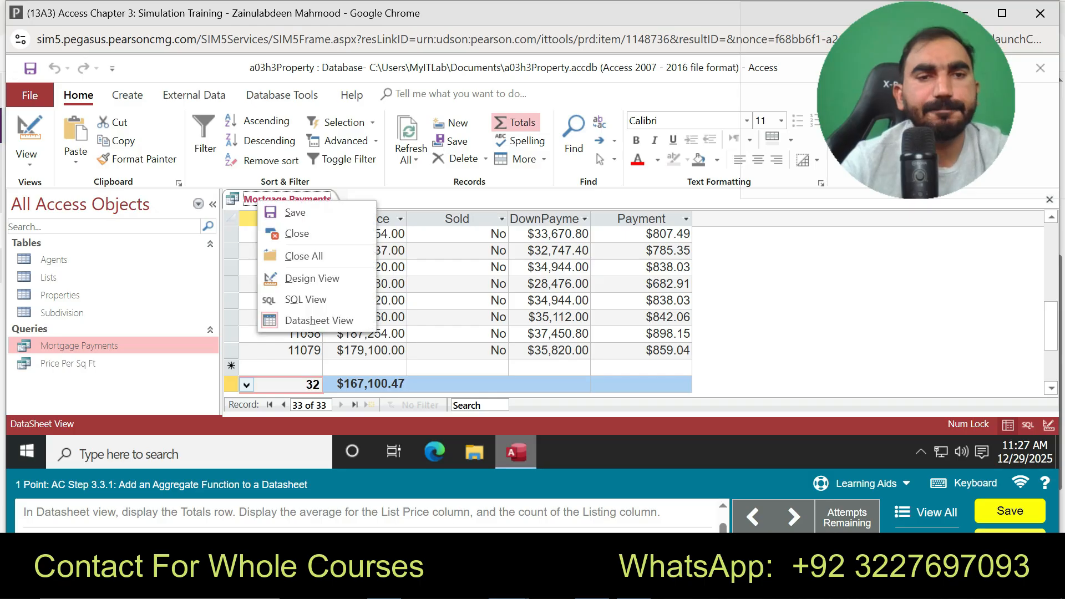
pyautogui.click(291, 212)
pyautogui.rightClick(272, 201)
pyautogui.click(297, 234)
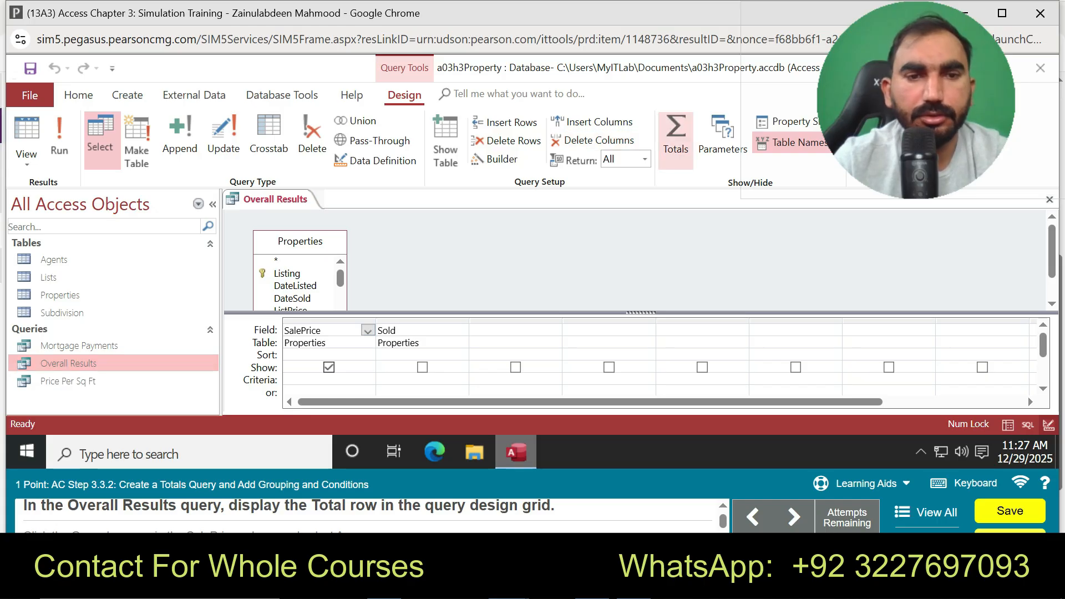
# Step: Display the Total row in the Overall Results query design and set the SalePrice column's total to Avg
pyautogui.click(676, 136)
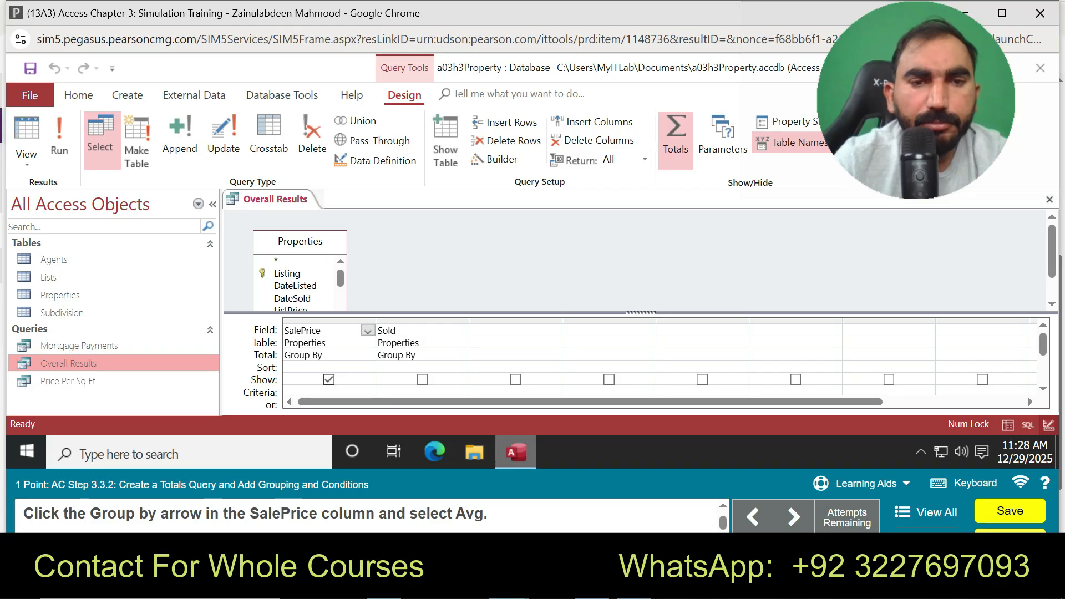
pyautogui.click(368, 330)
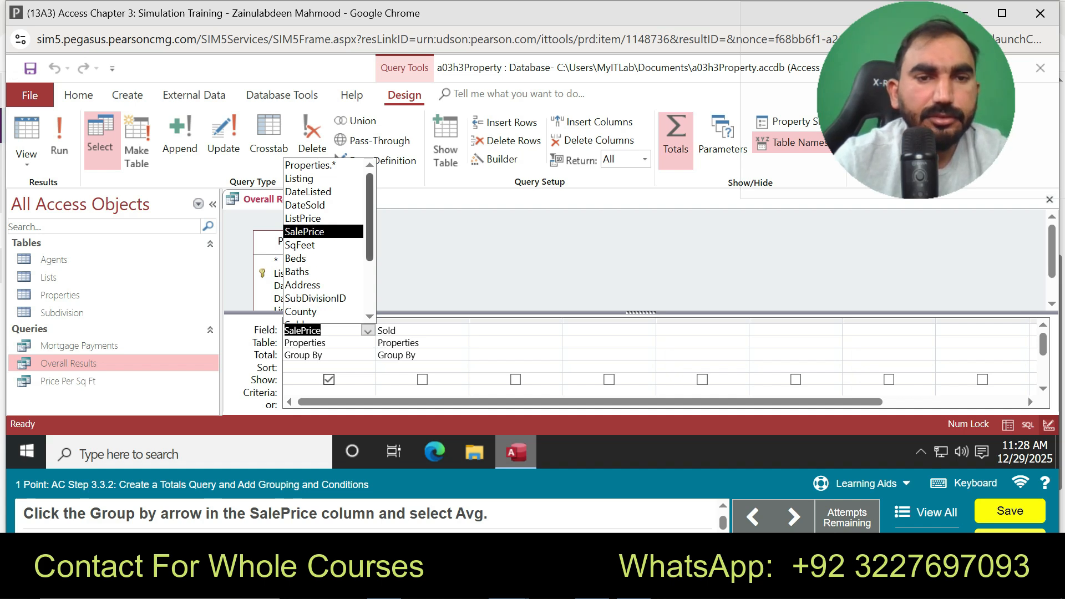
pyautogui.moveTo(370, 222)
pyautogui.mouseDown()
pyautogui.moveTo(369, 269)
pyautogui.moveTo(369, 222)
pyautogui.mouseUp()
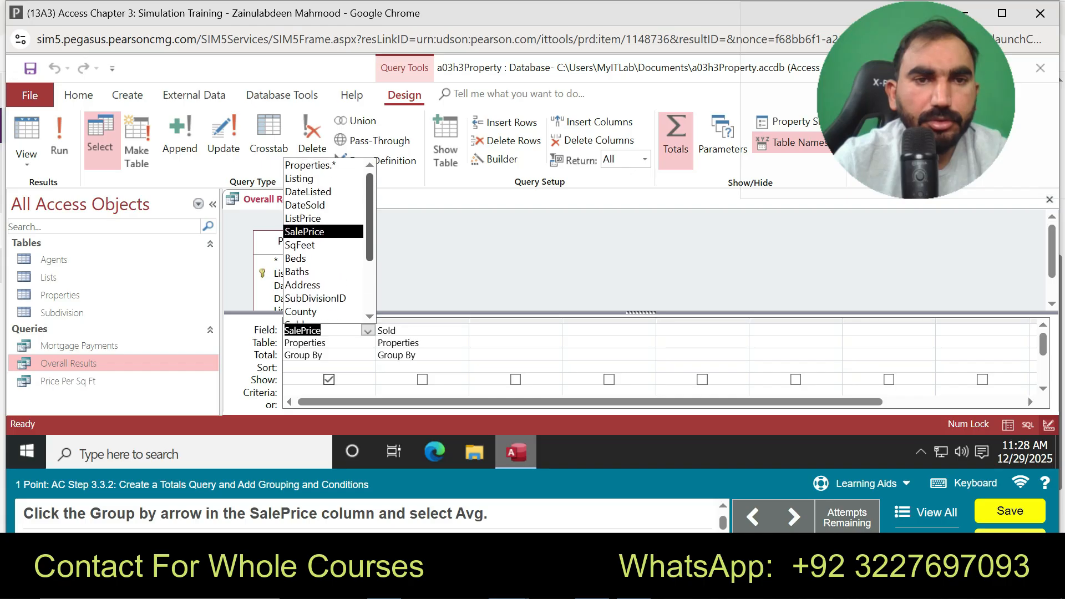
pyautogui.click(367, 331)
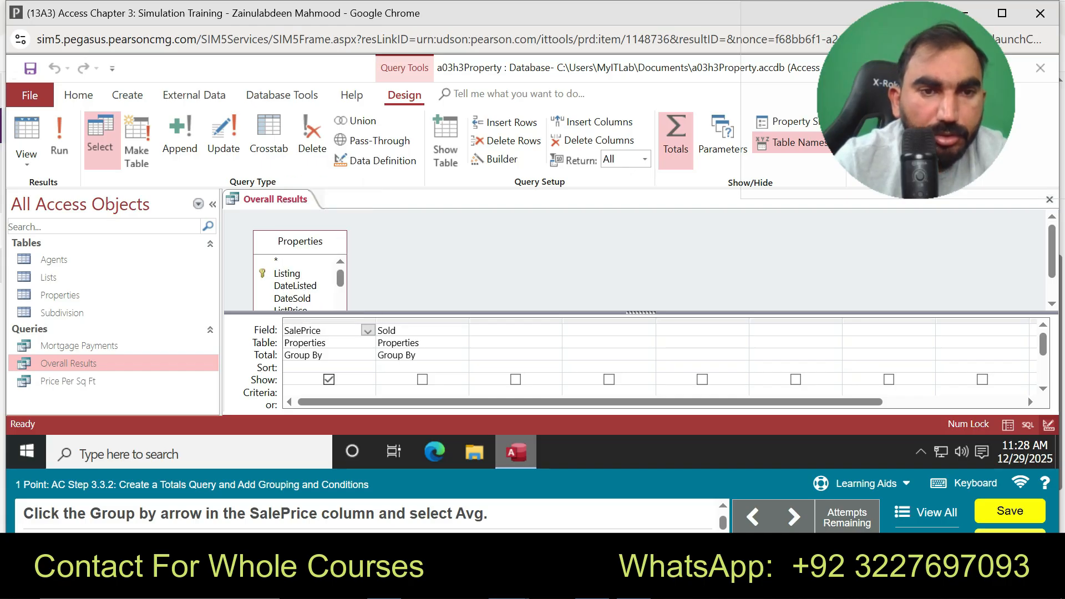
pyautogui.click(329, 380)
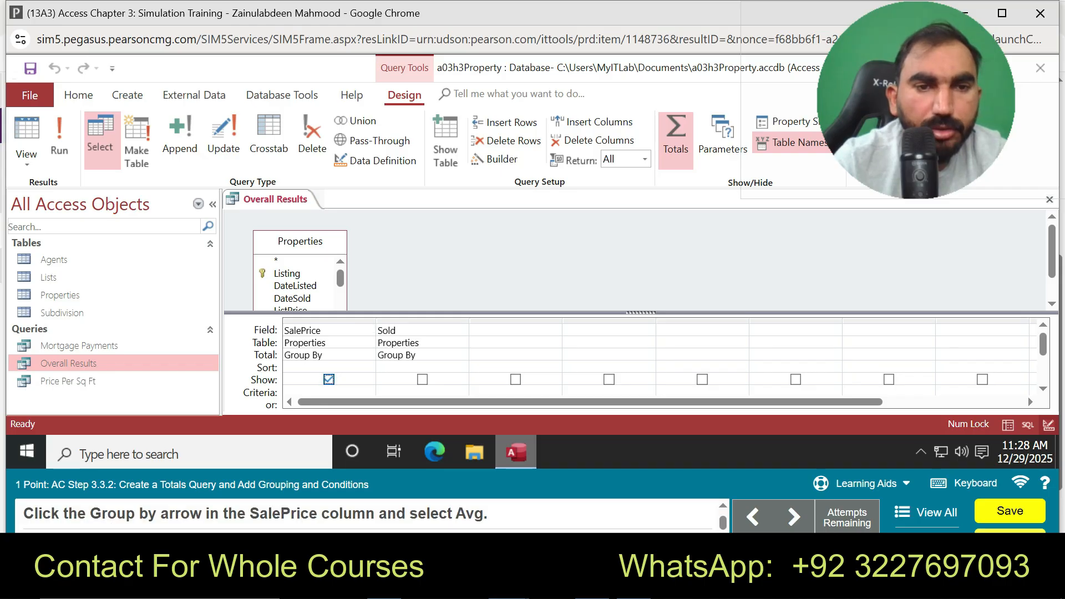
pyautogui.click(339, 355)
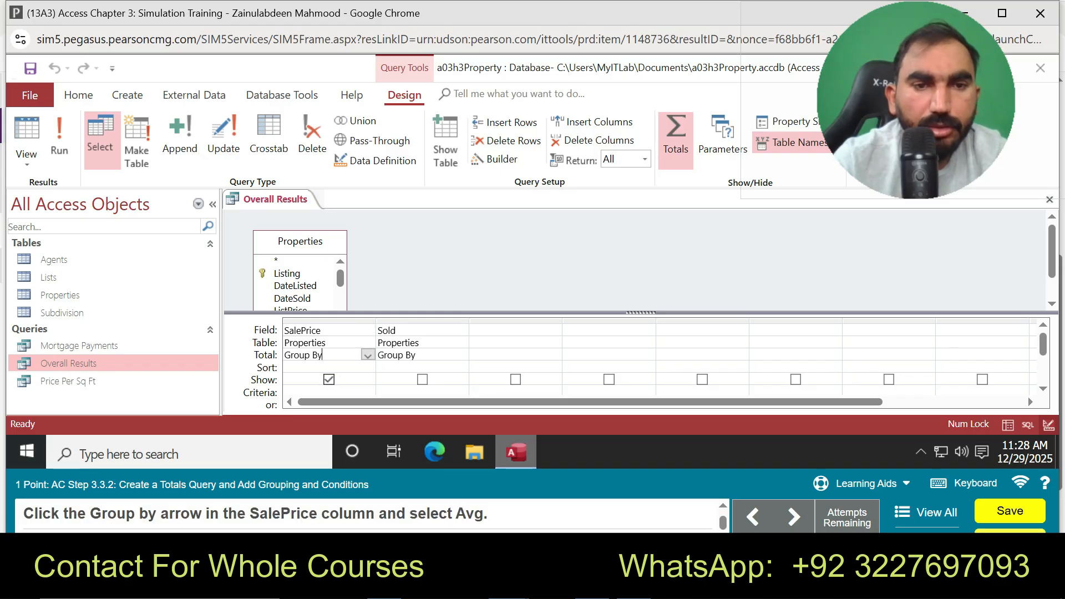
pyautogui.click(368, 354)
pyautogui.click(322, 222)
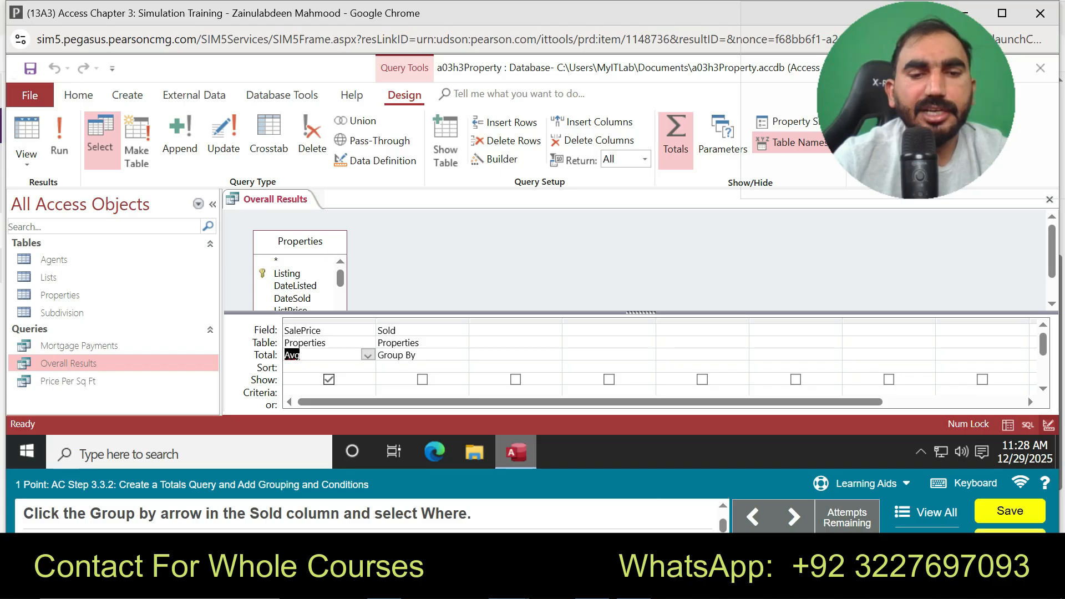
# Step: Set the Sold column's total to Where in the Overall Results query design grid
pyautogui.click(433, 355)
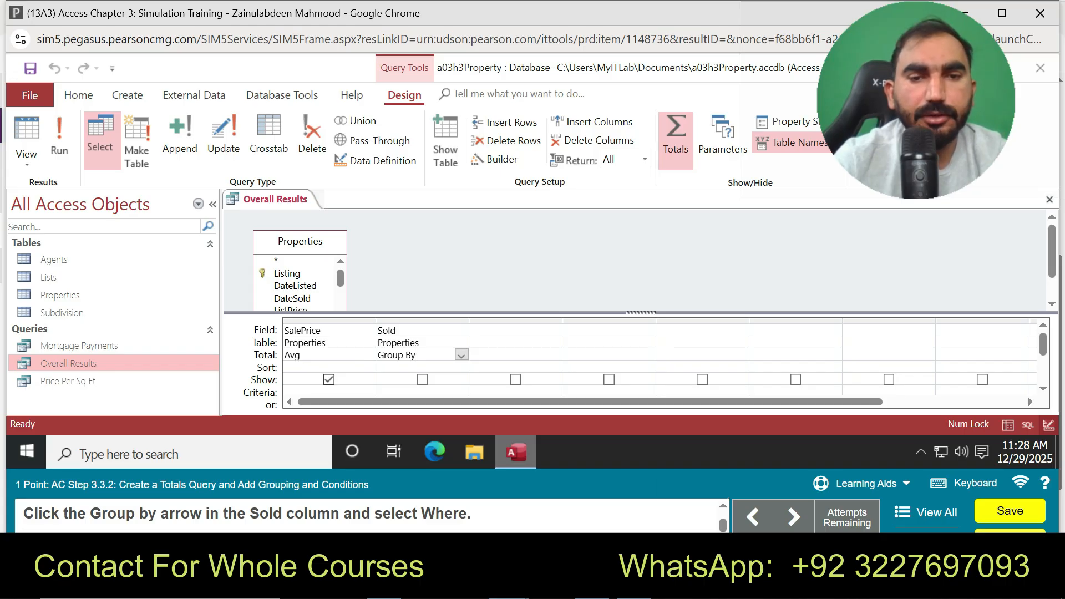
pyautogui.click(462, 355)
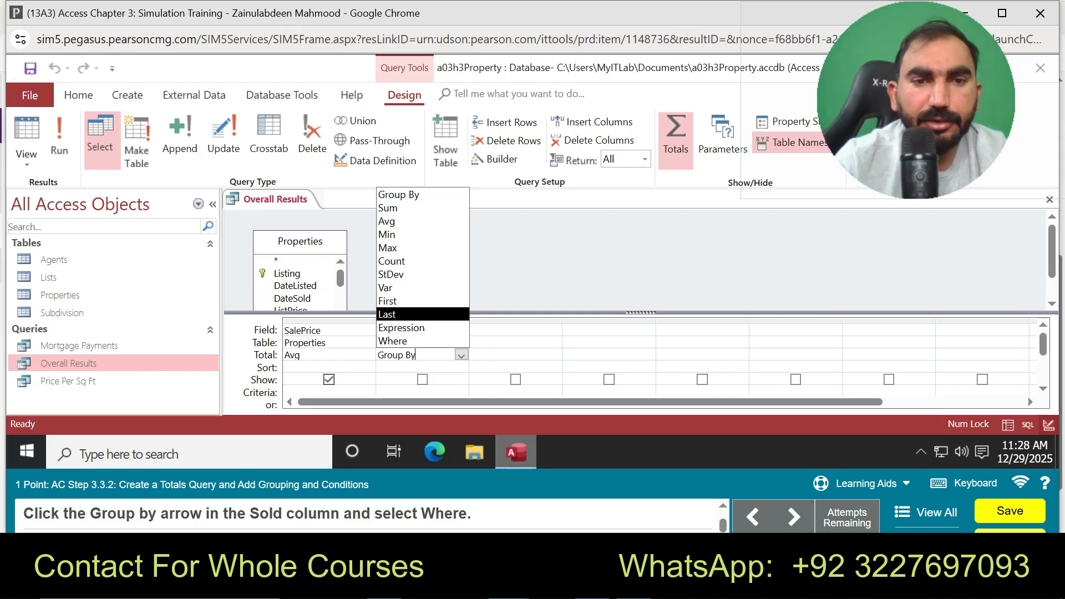
pyautogui.click(396, 341)
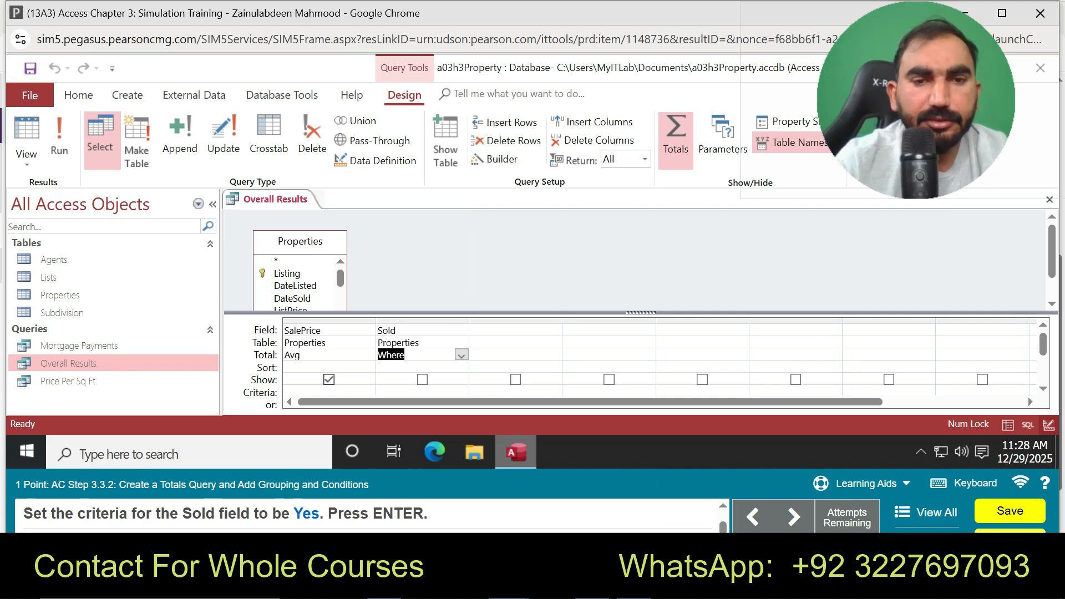
# Step: Set the Sold column's criteria to Yes in the Overall Results query design grid
pyautogui.click(417, 391)
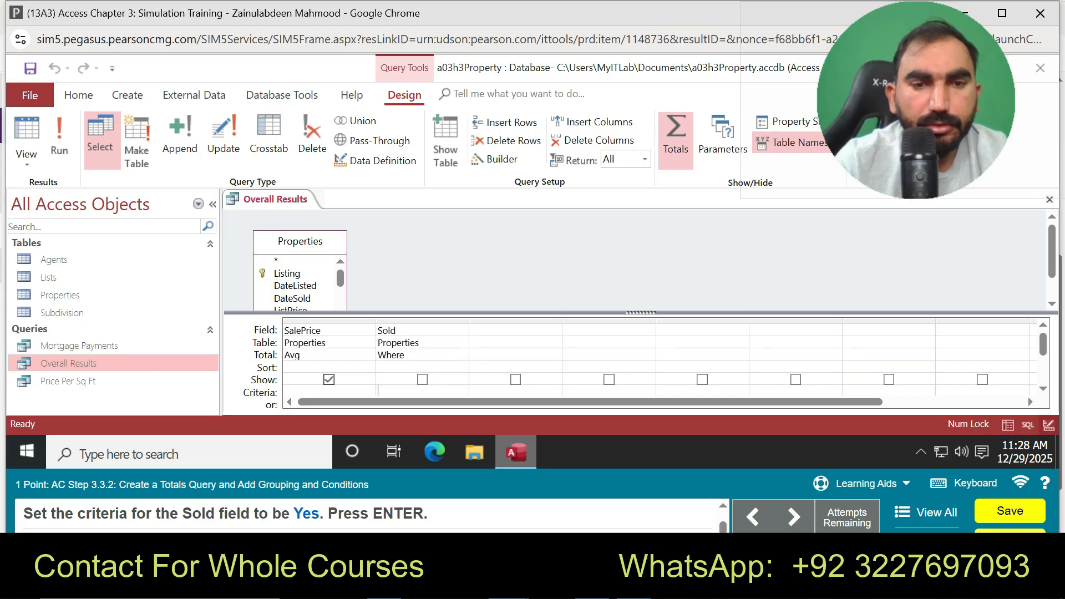
pyautogui.write('"Y')
pyautogui.write('es')
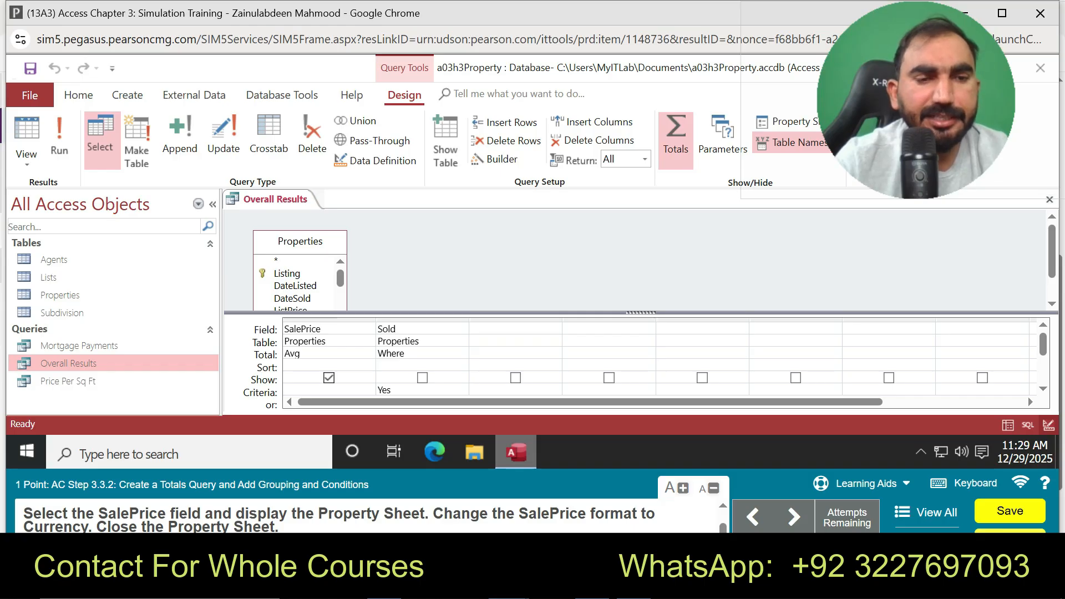
# Step: Set the SalePrice field's format to Currency in its Property Sheet, and close the sheet
pyautogui.click(322, 329)
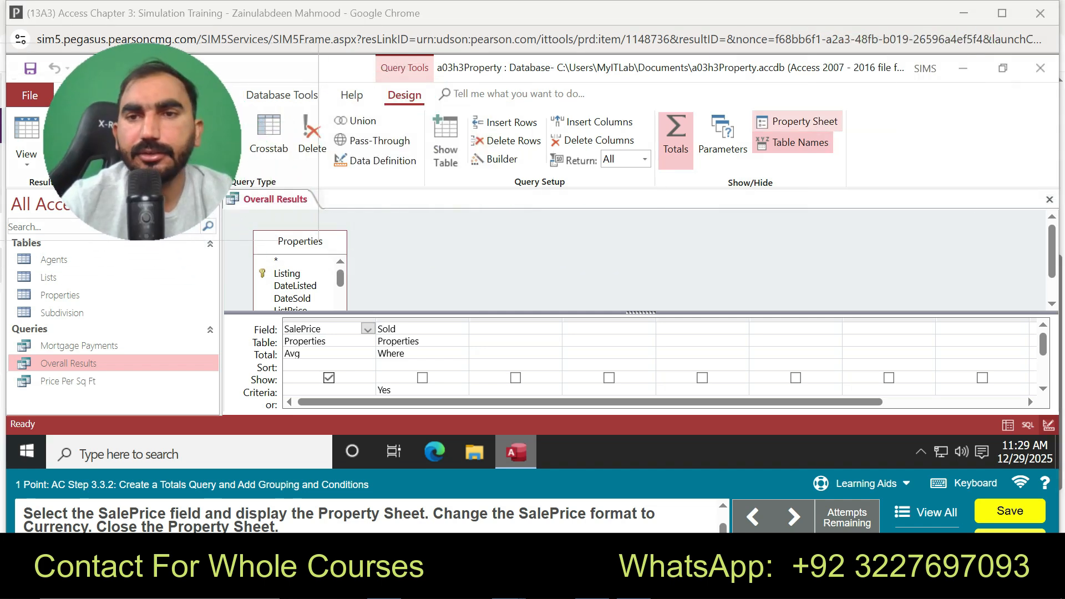
pyautogui.click(799, 122)
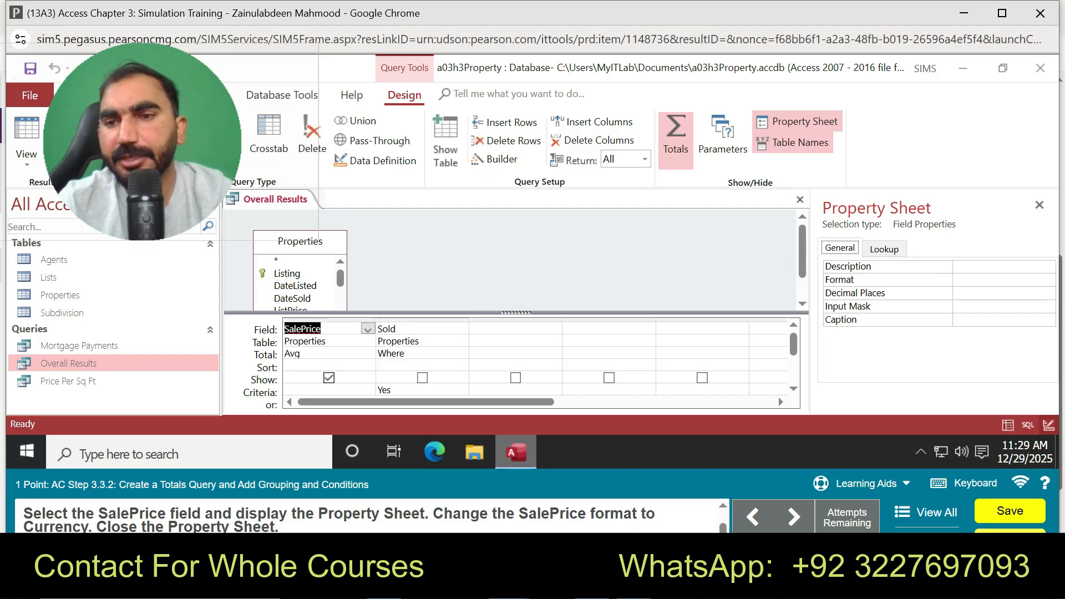
pyautogui.click(997, 280)
pyautogui.click(1048, 281)
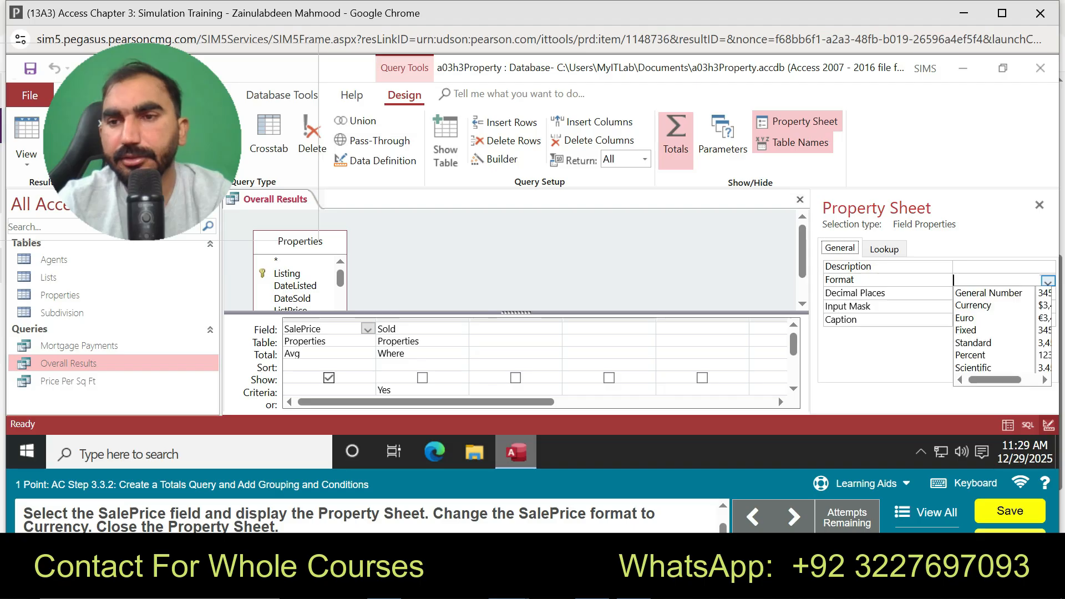
pyautogui.click(977, 305)
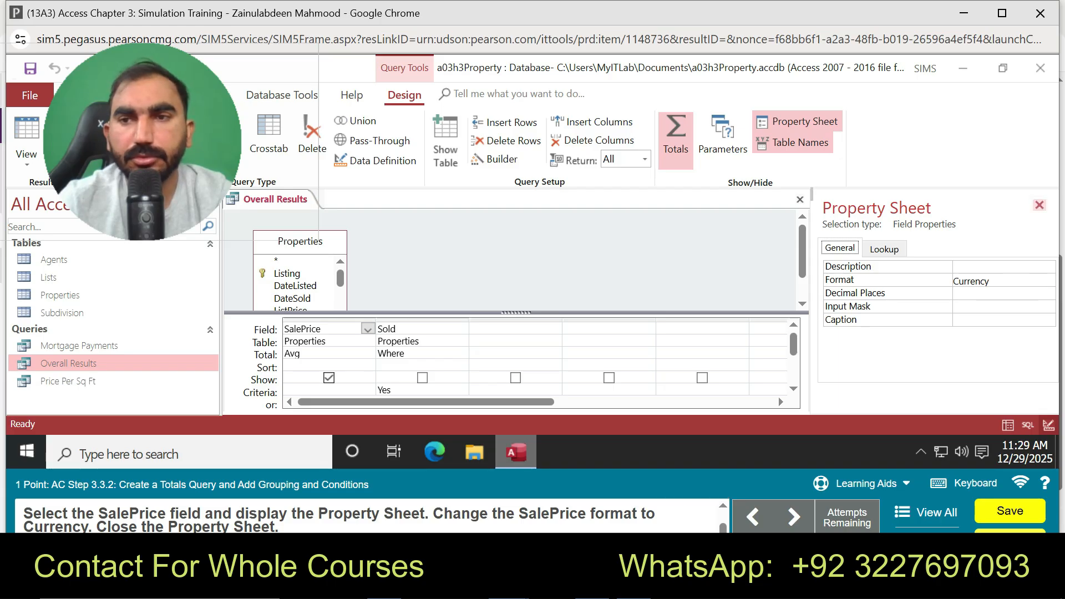
pyautogui.click(1039, 205)
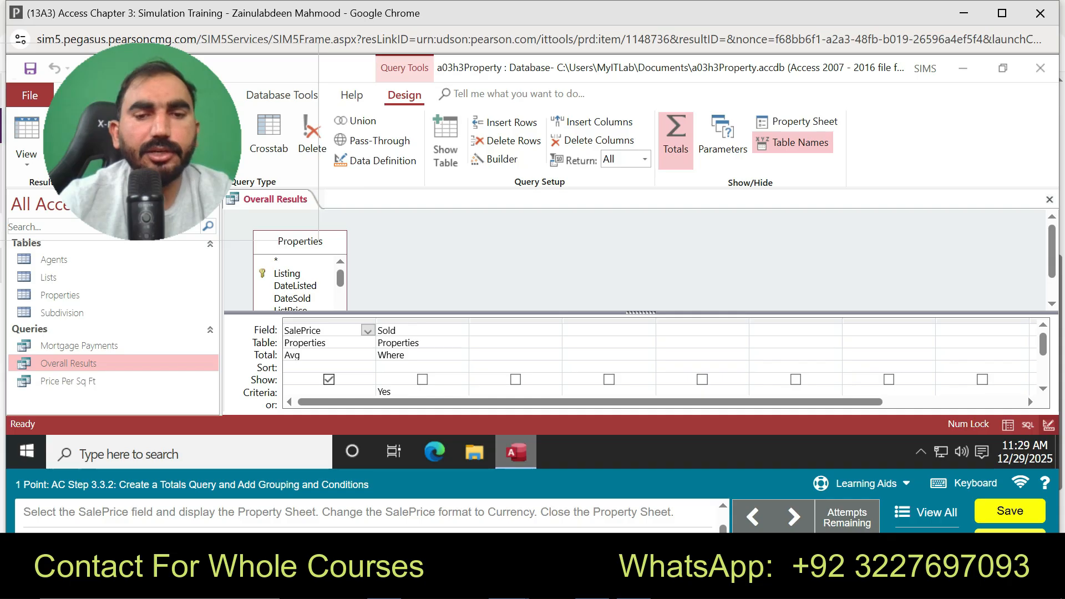
# Step: Run the Overall Results query
pyautogui.moveTo(841, 146); pyautogui.dragTo(908, 144)
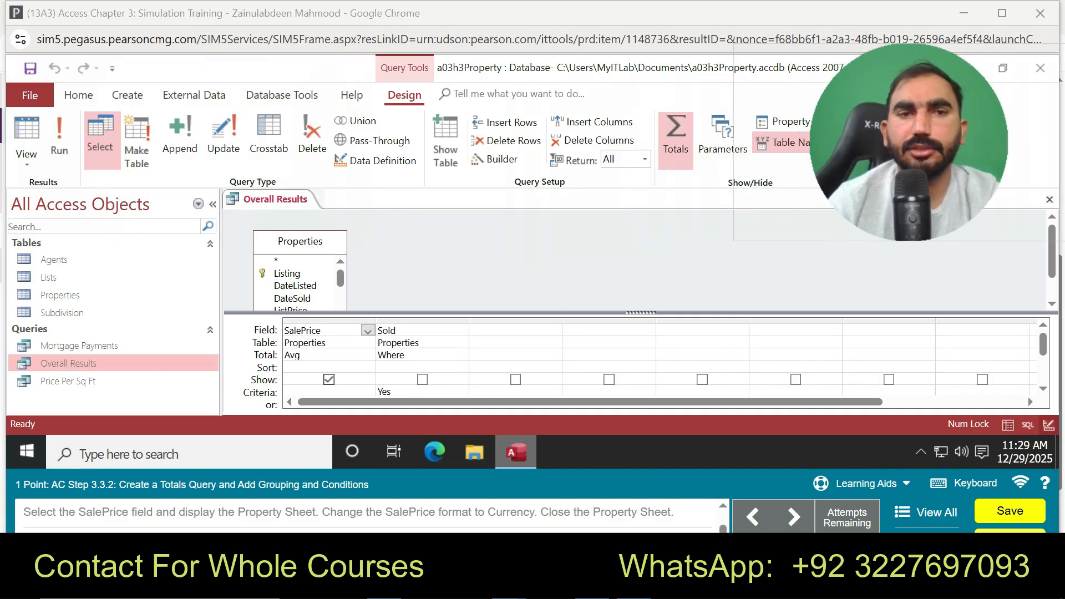
pyautogui.click(60, 140)
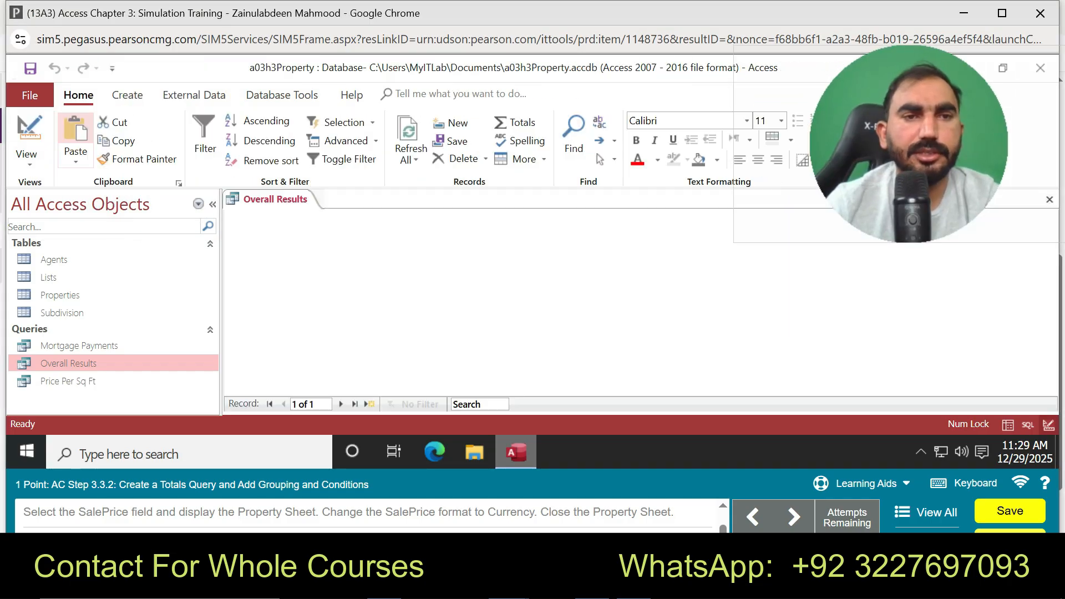